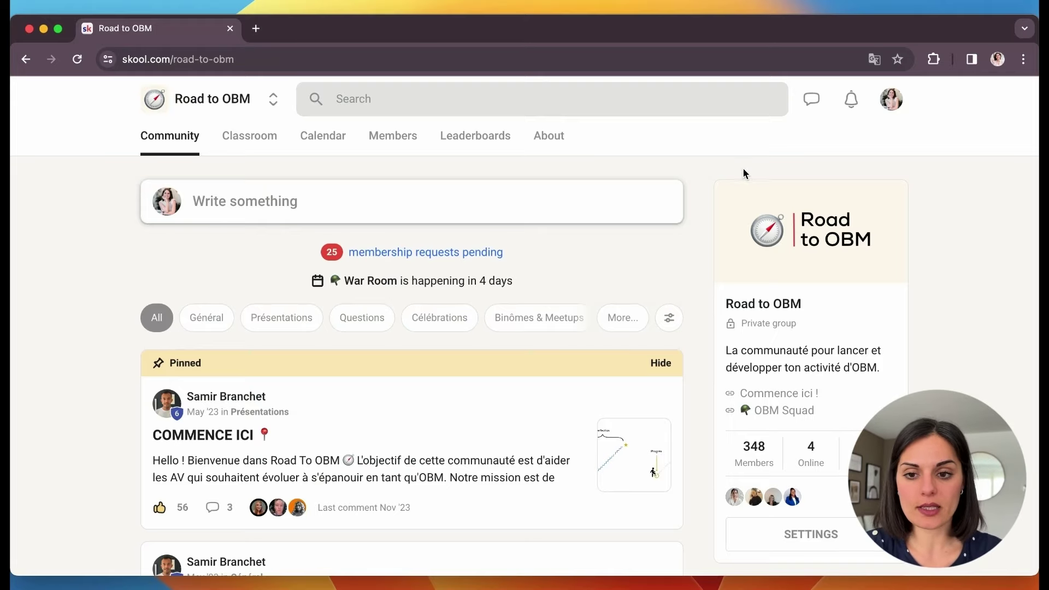
scroll(452, 365, "down", 15)
scroll(452, 365, "up", 12)
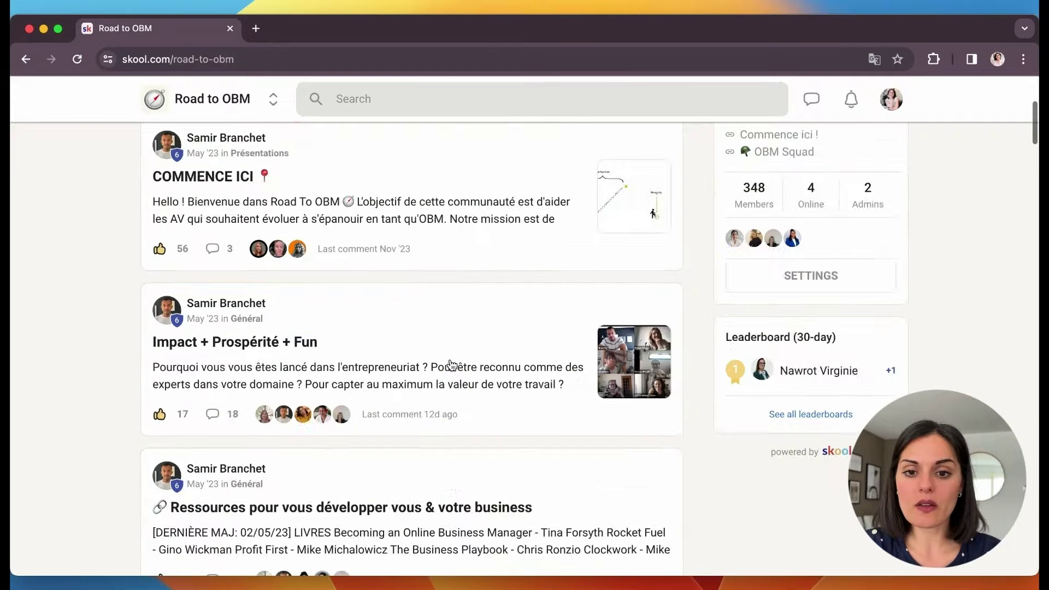
scroll(452, 365, "up", 5)
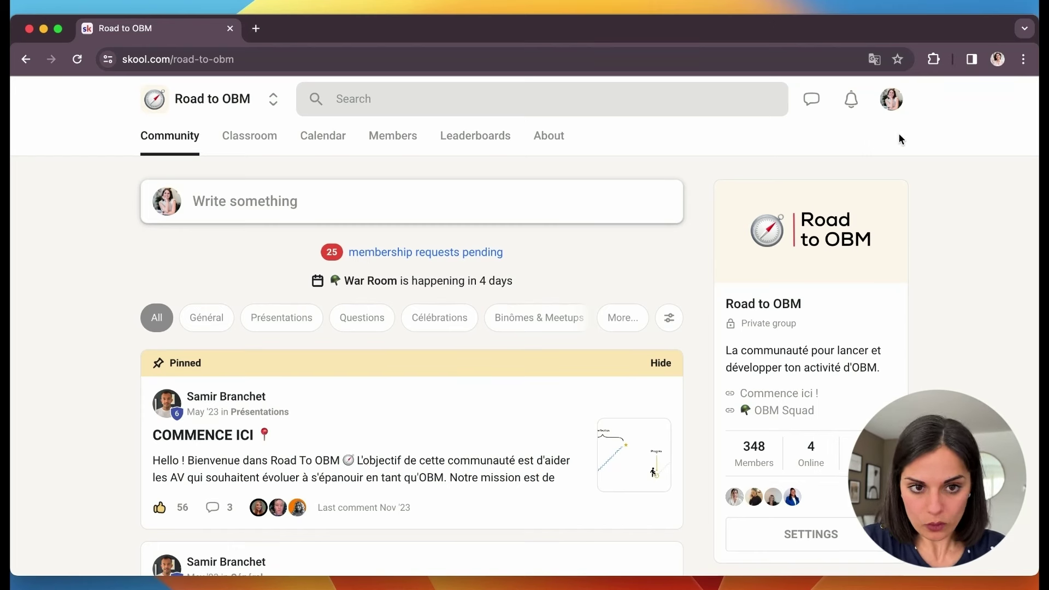
left_click(892, 102)
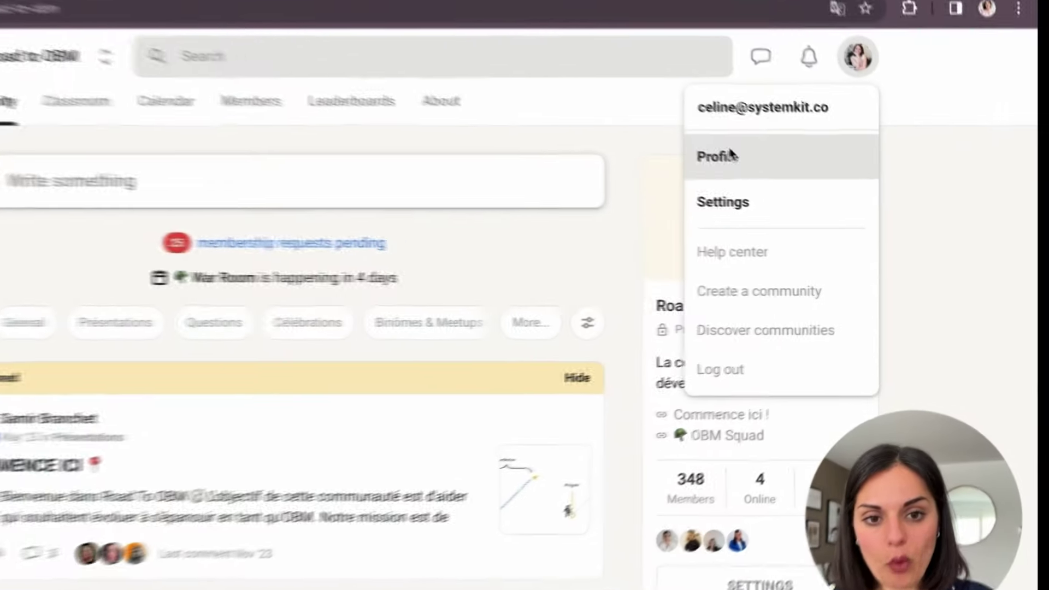
left_click(713, 146)
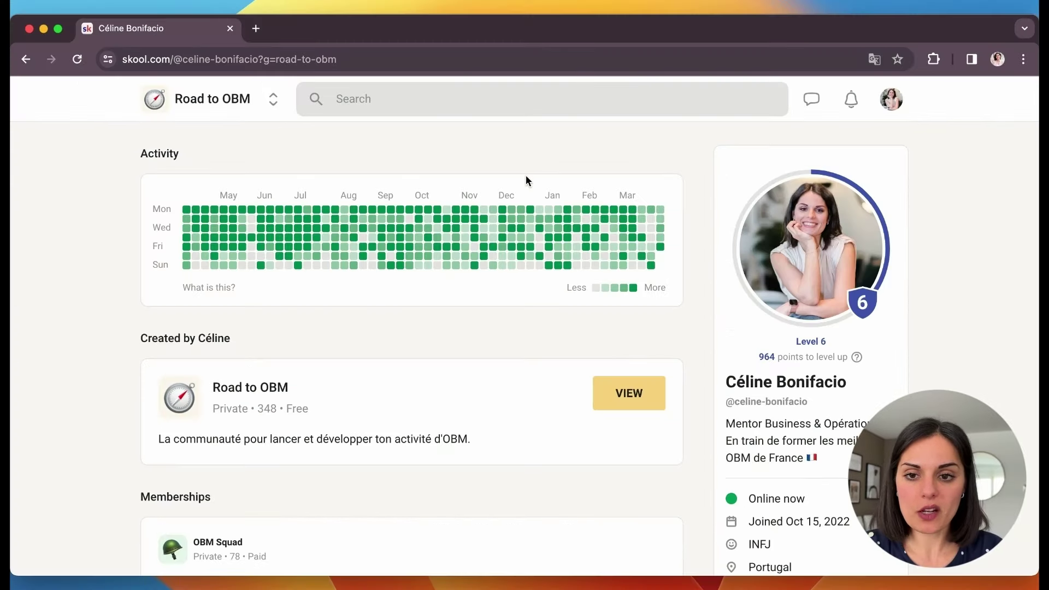
scroll(834, 415, "down", 3)
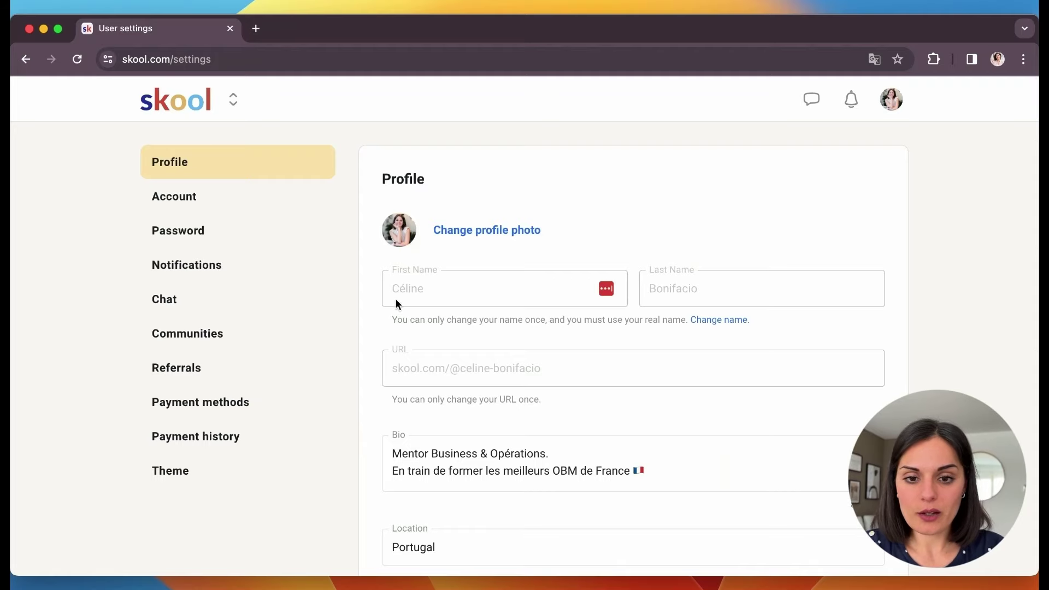
scroll(500, 379, "down", 2)
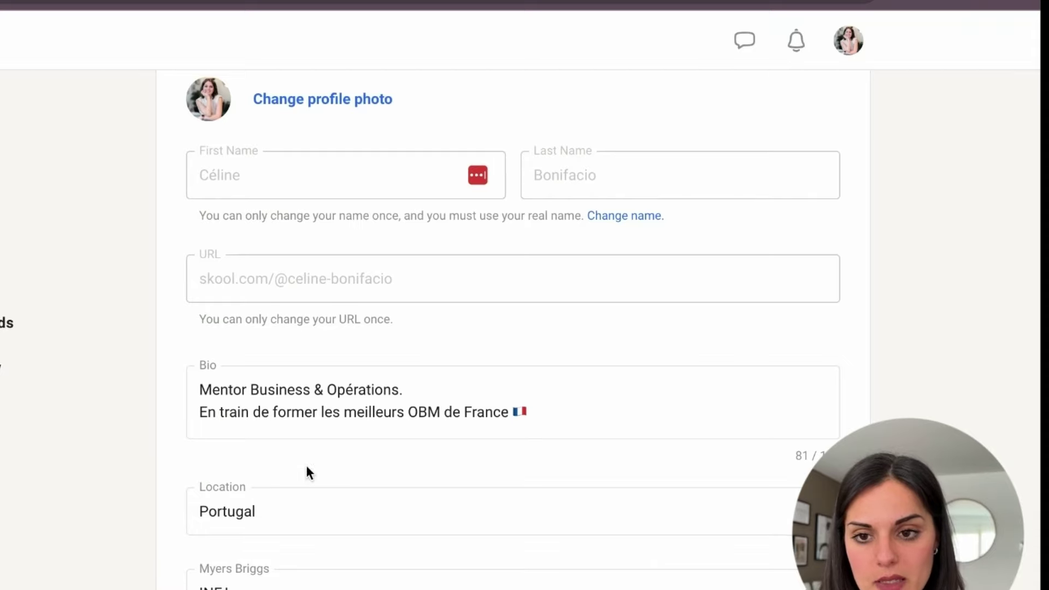
scroll(314, 526, "down", 2)
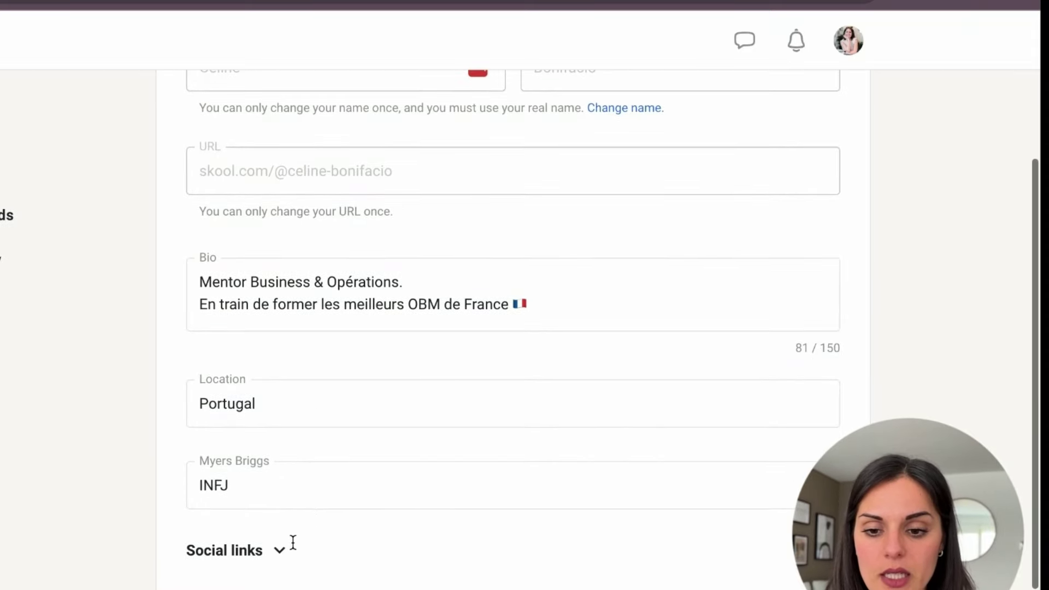
scroll(363, 535, "down", 4)
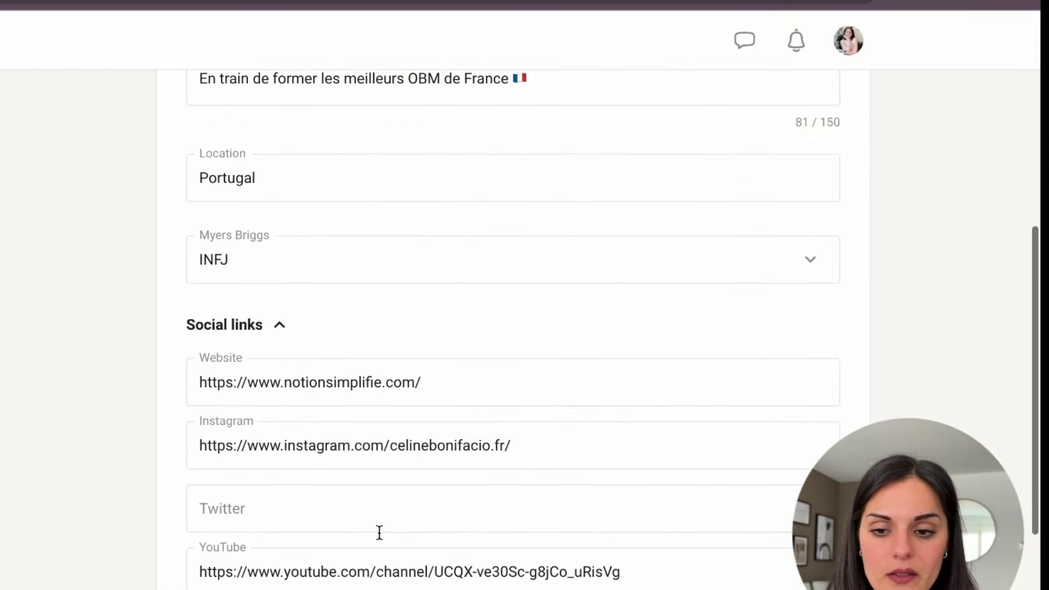
scroll(380, 533, "up", 6)
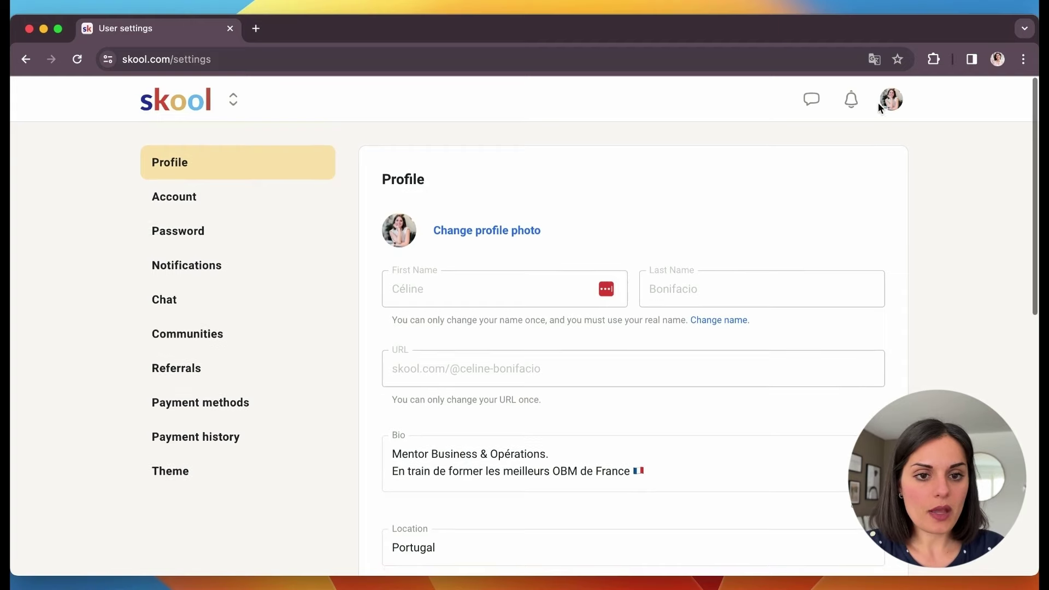
left_click(848, 40)
left_click(782, 181)
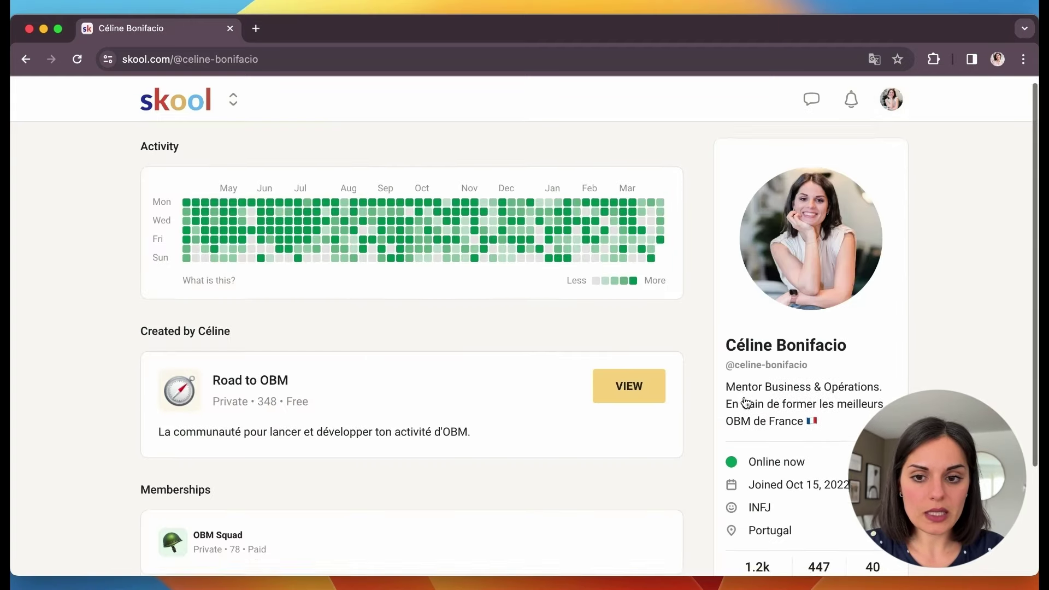
scroll(394, 276, "down", 3)
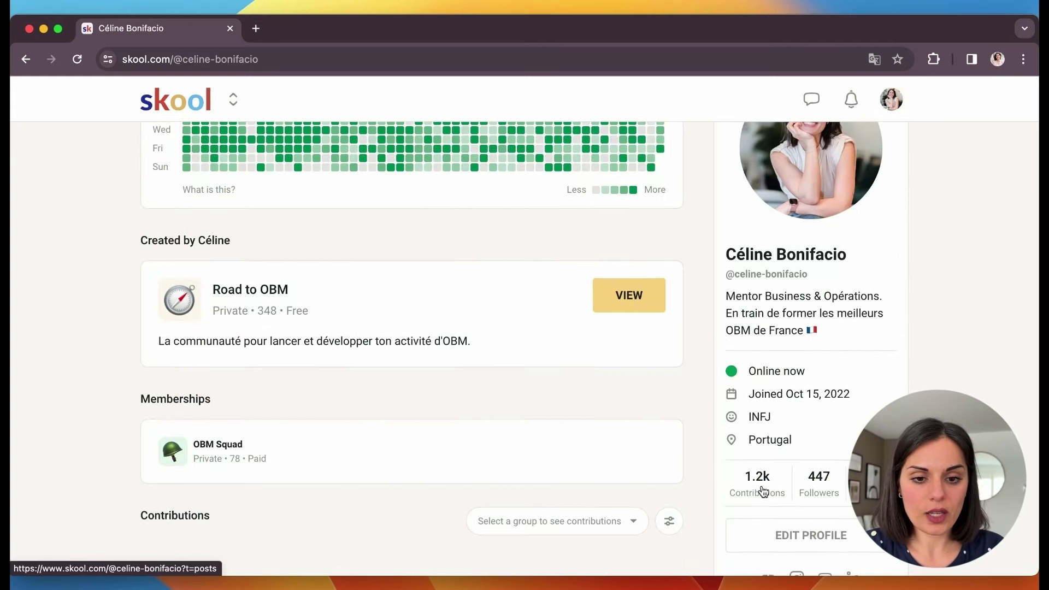
scroll(761, 490, "down", 2)
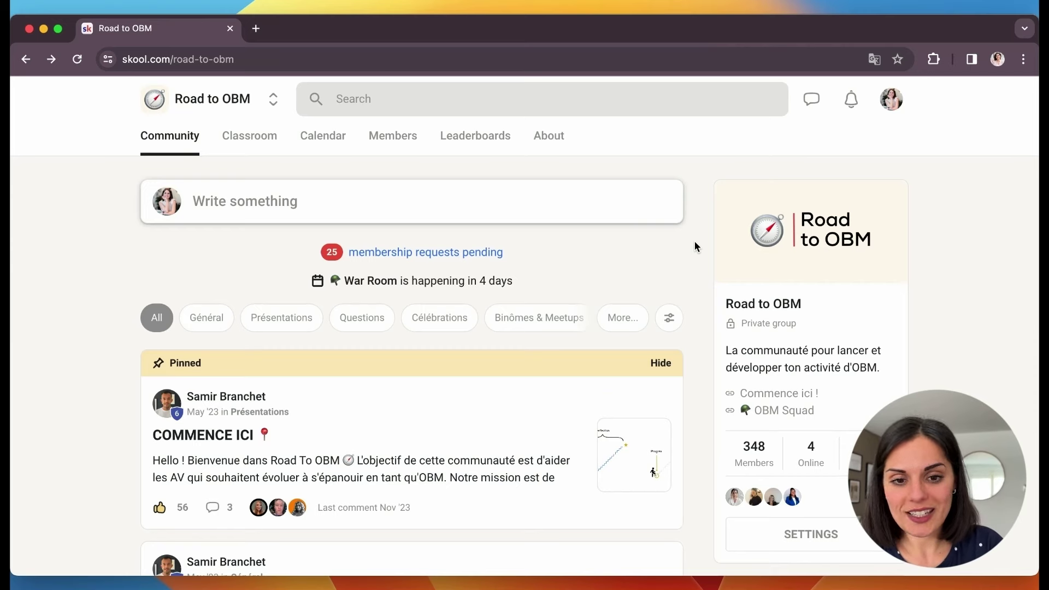
scroll(694, 241, "down", 1)
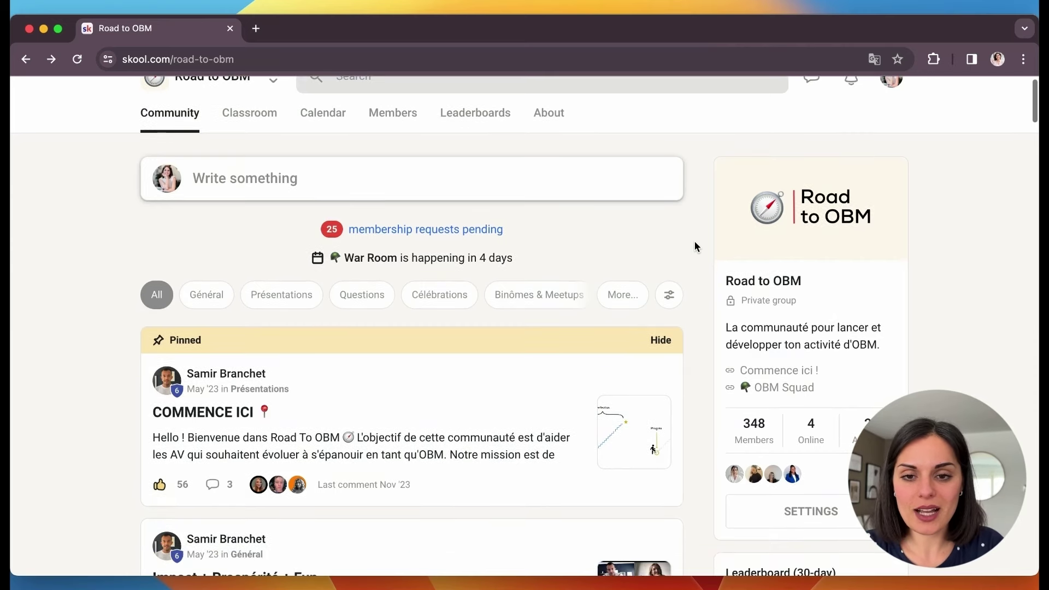
scroll(694, 241, "up", 1)
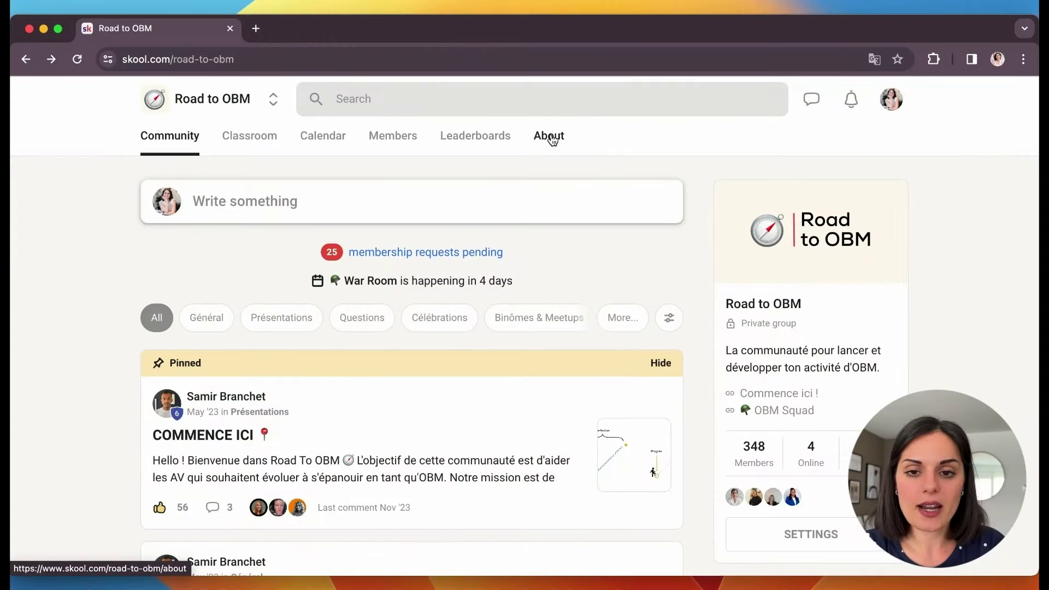
Open the Road to OBM About page and scroll through its banner and description.
left_click(551, 138)
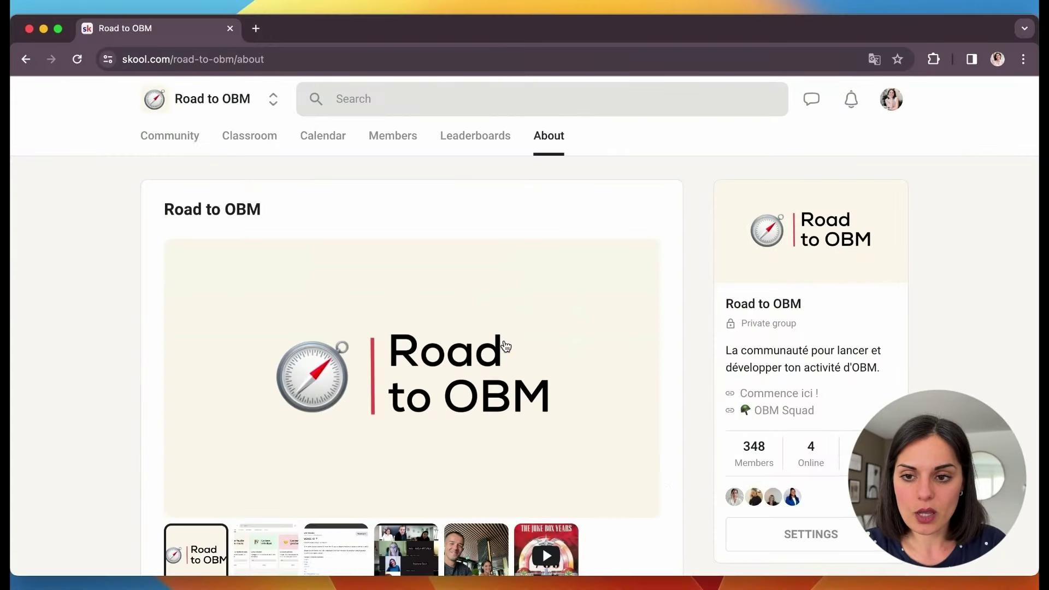
scroll(505, 338, "down", 15)
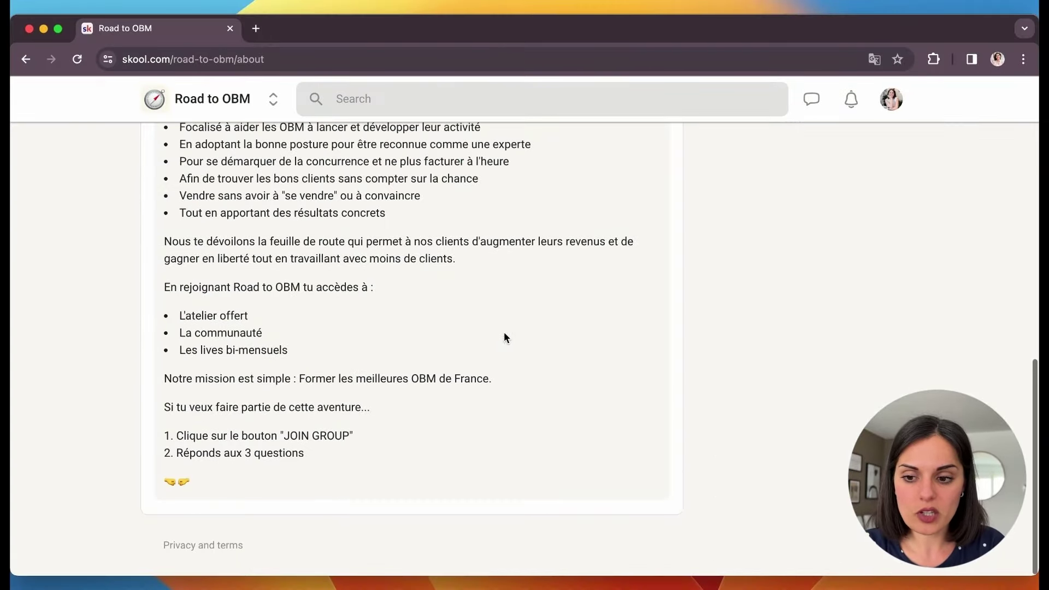
scroll(504, 333, "up", 15)
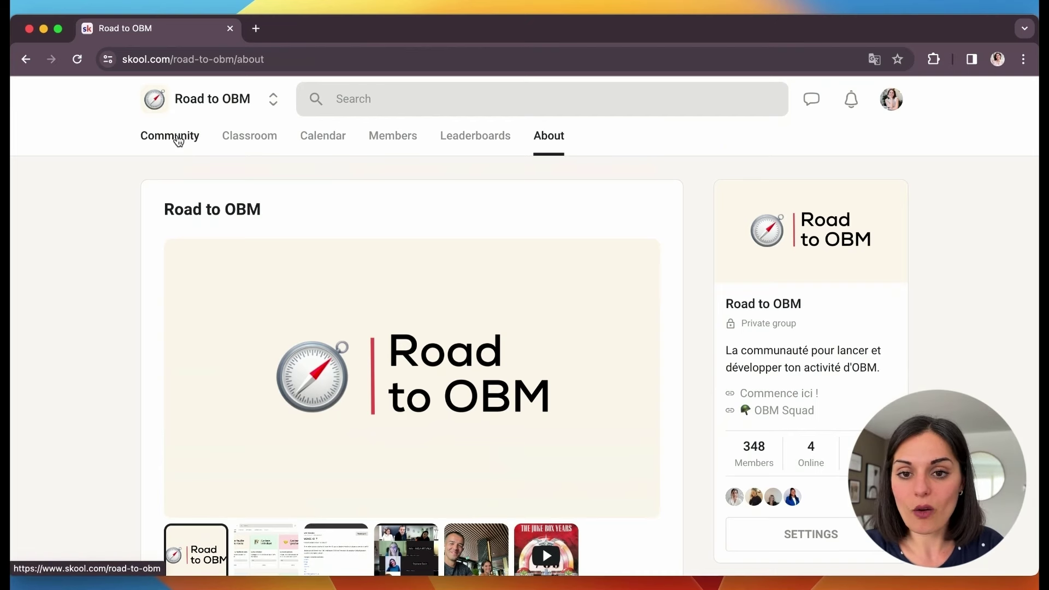
Go back to the Community feed and scroll through its posts.
left_click(178, 141)
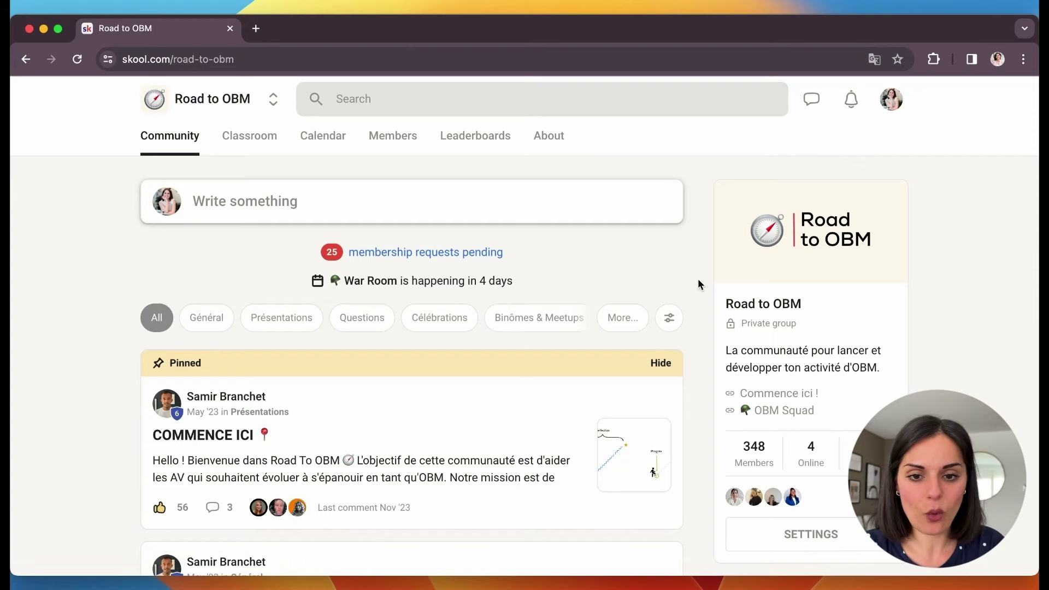
scroll(699, 284, "down", 2)
scroll(699, 284, "down", 3)
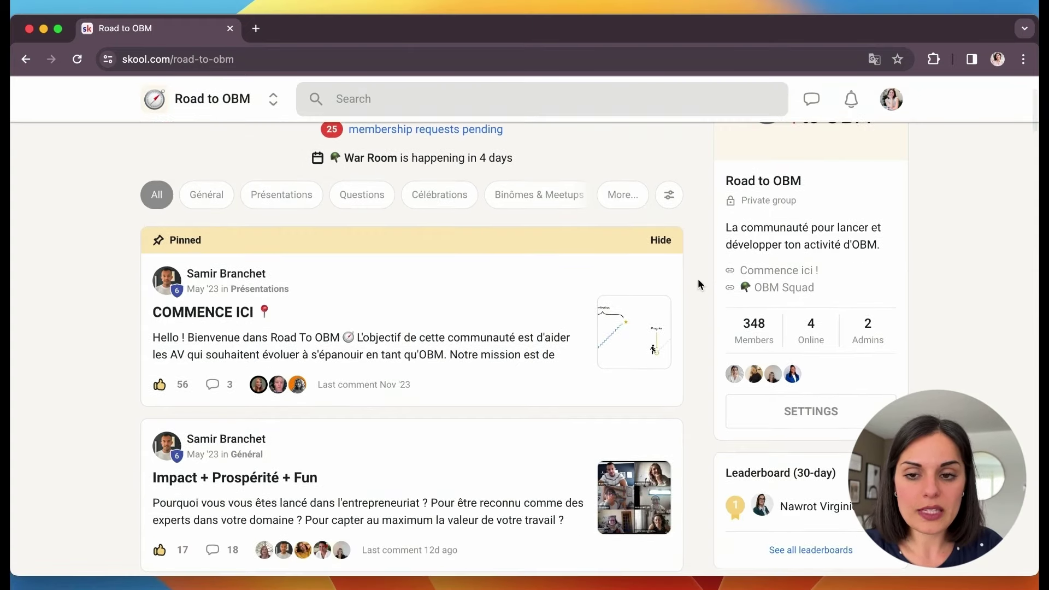
scroll(699, 284, "up", 3)
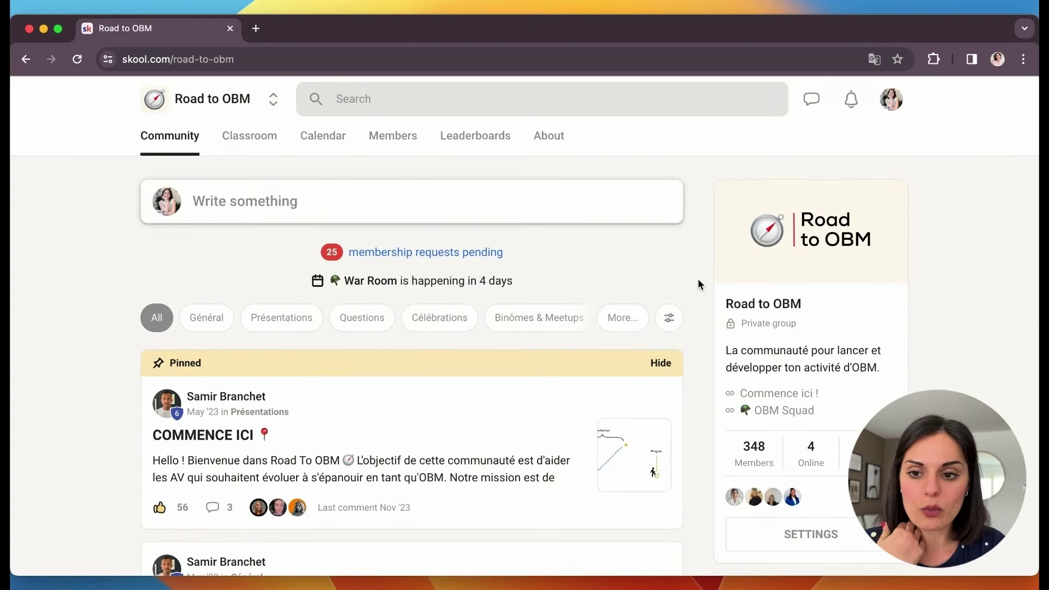
scroll(703, 405, "down", 8)
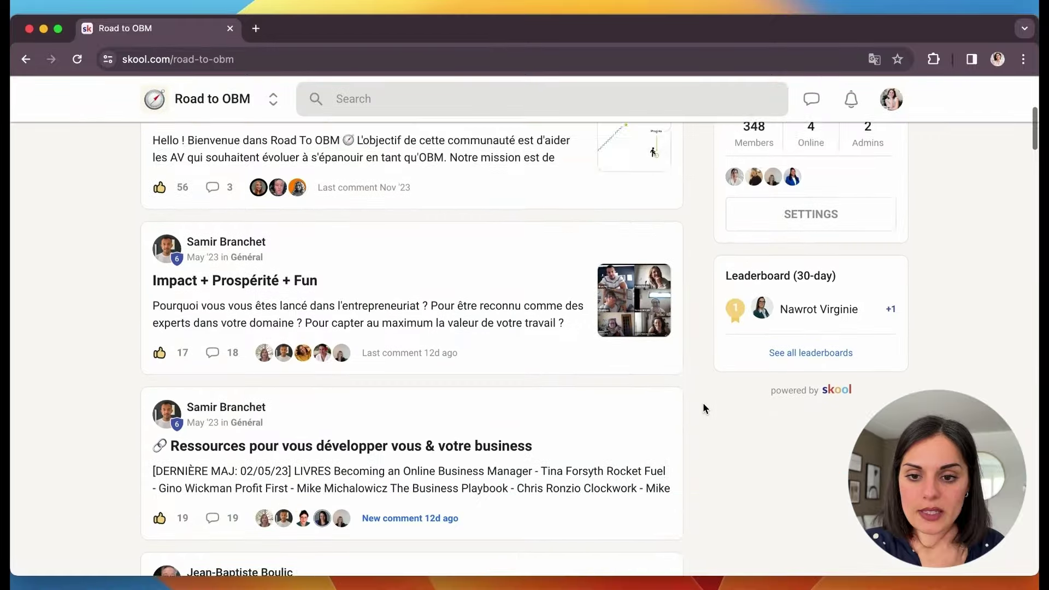
scroll(702, 407, "up", 7)
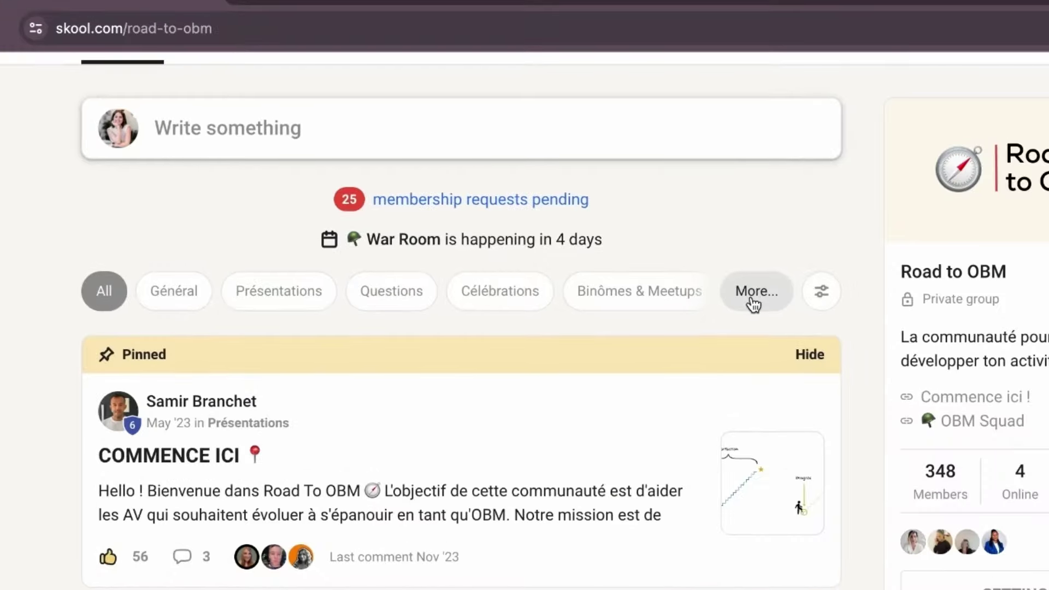
Show all post categories via More..., including Annonces, then focus the community Search bar.
left_click(625, 252)
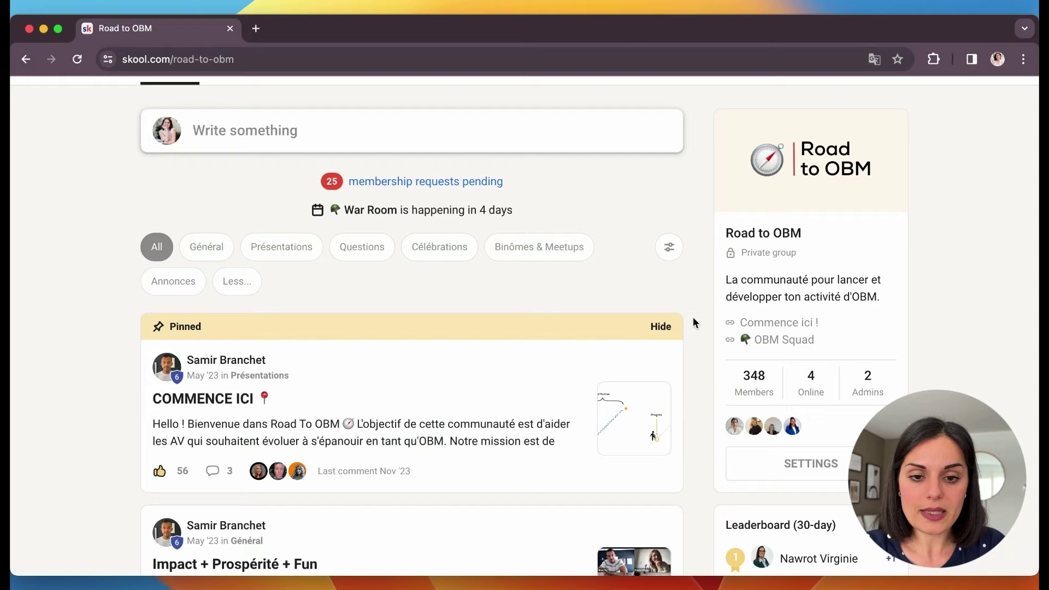
scroll(856, 395, "down", 2)
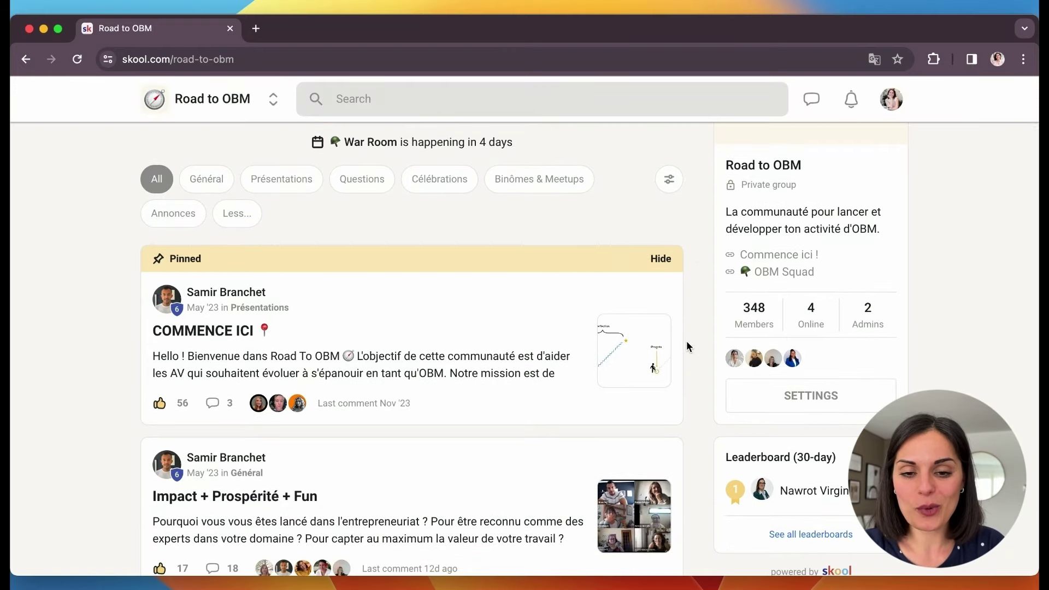
scroll(103, 454, "down", 2)
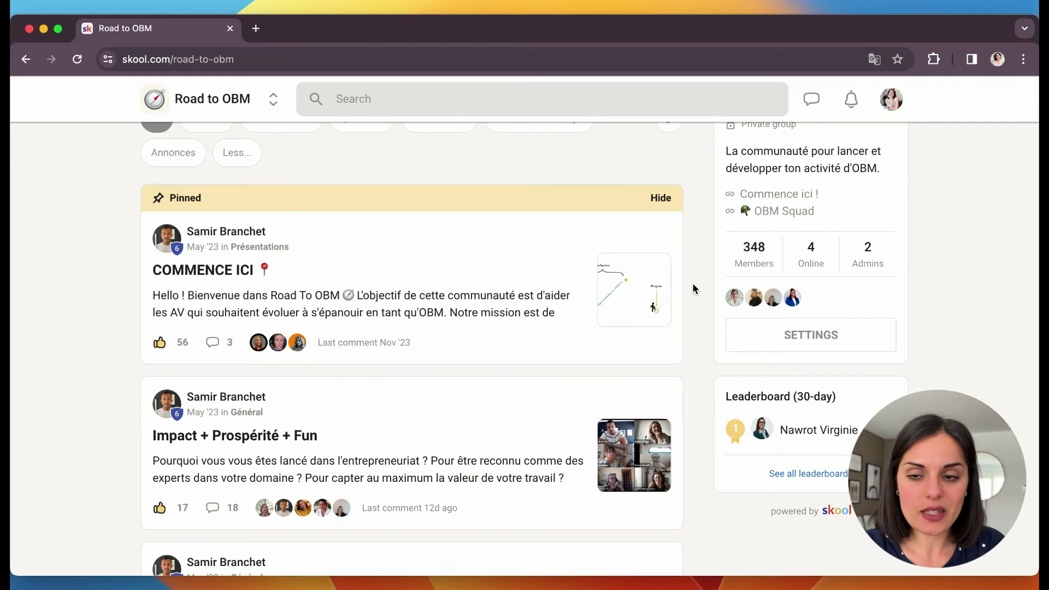
scroll(693, 283, "up", 4)
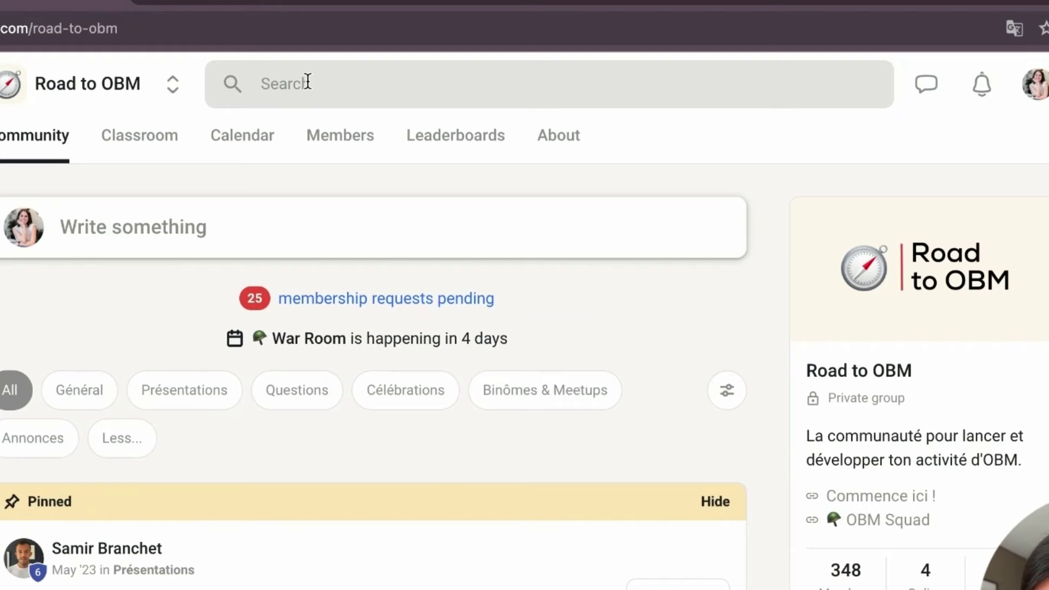
left_click(307, 81)
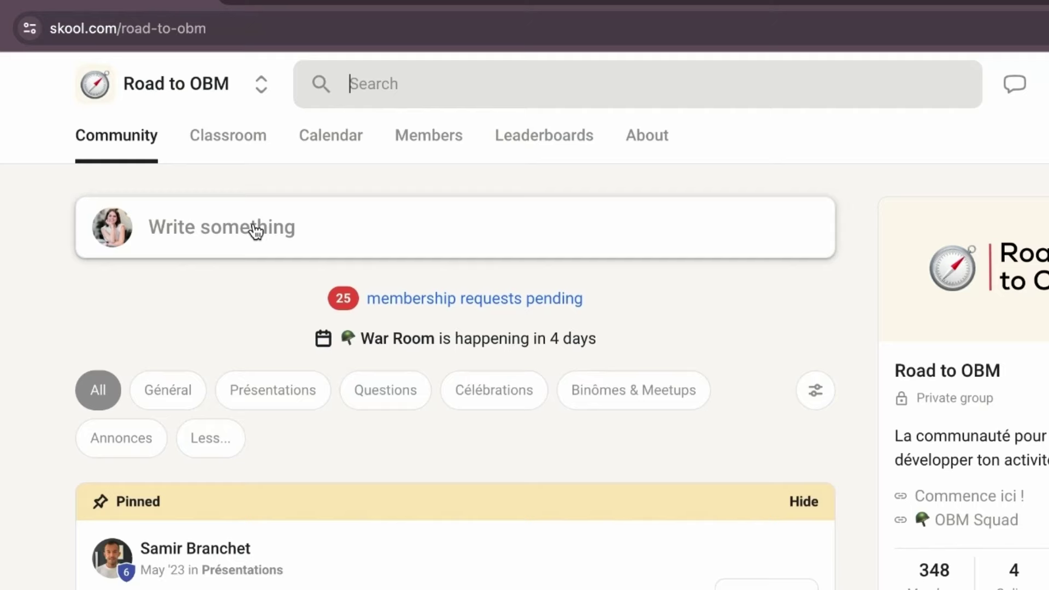
Write a new post draft with the title 'Test' and the body text 'coucou'.
left_click(270, 202)
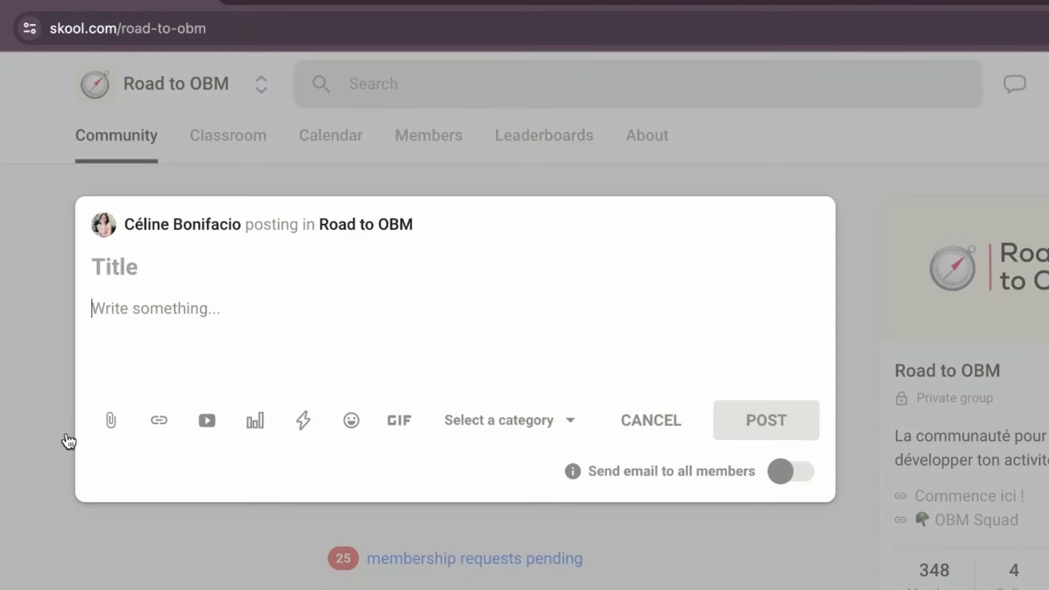
left_click(126, 273)
type("Test")
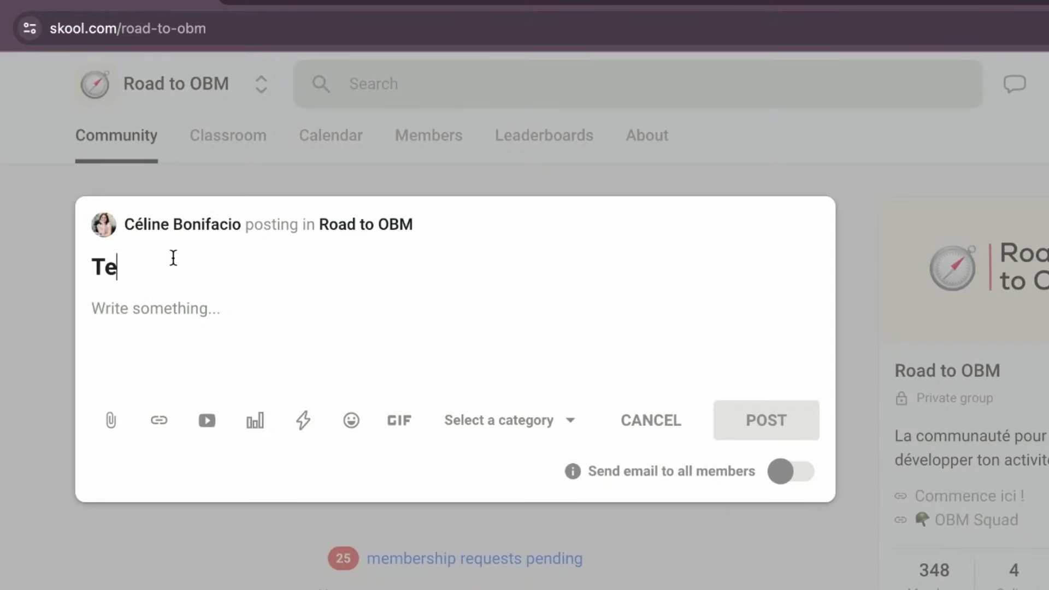
left_click(186, 312)
type("coucou")
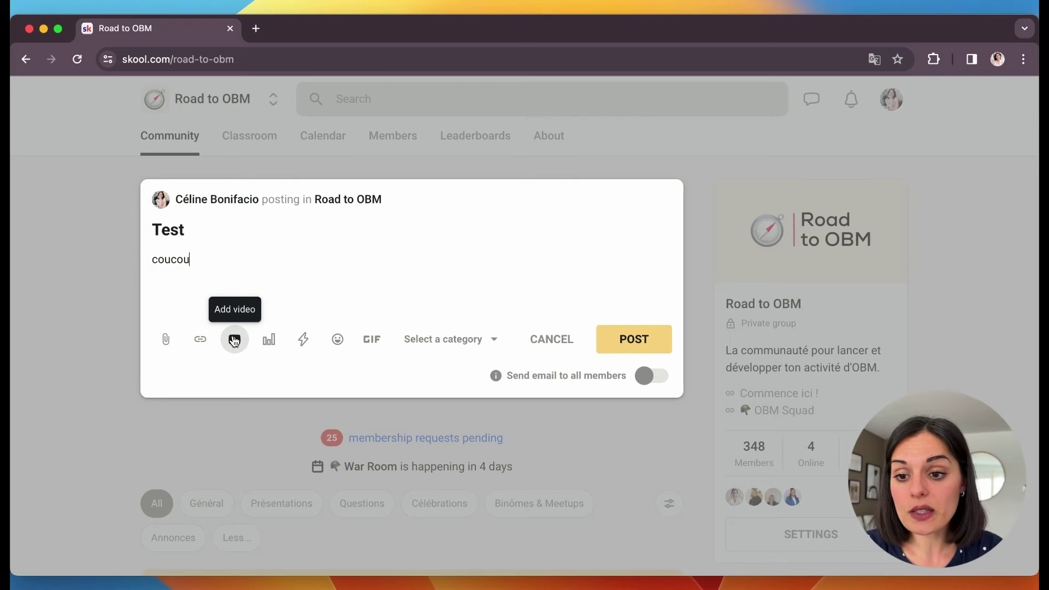
Add and then remove a poll and an action task on the Test draft.
left_click(269, 342)
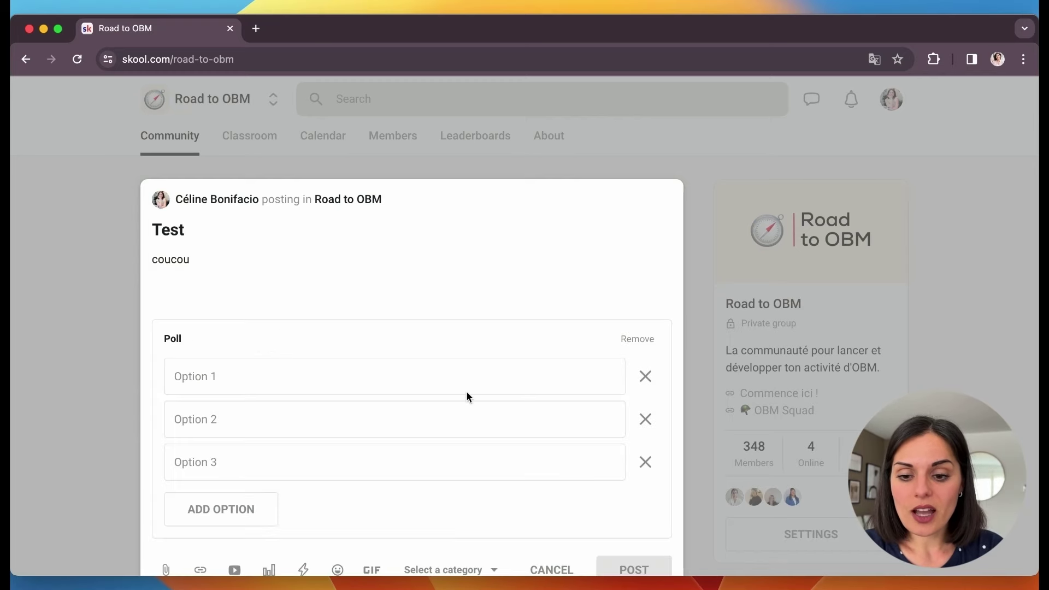
scroll(466, 396, "down", 3)
left_click(649, 226)
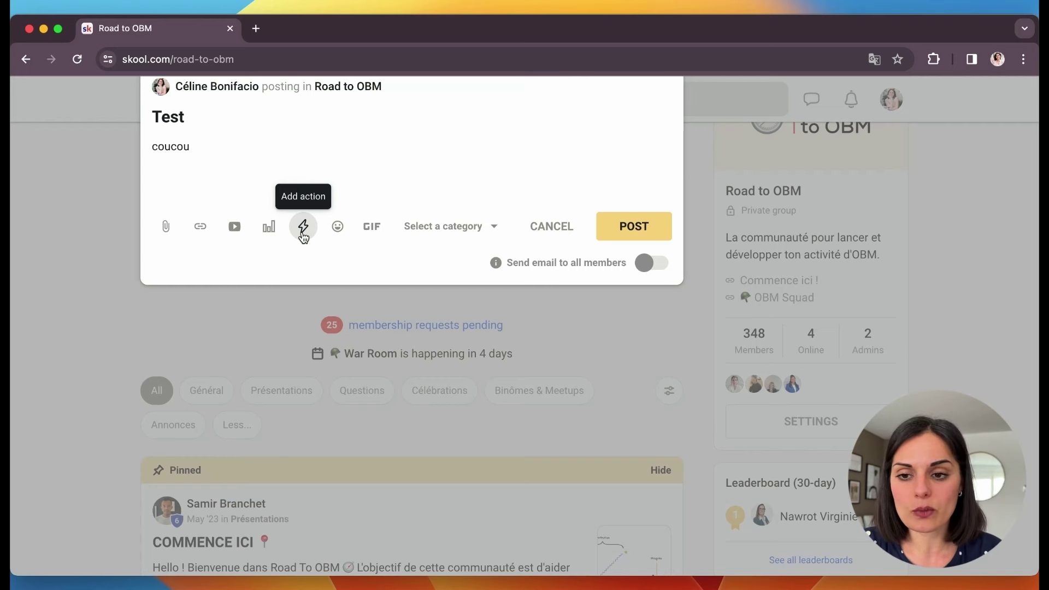
left_click(304, 237)
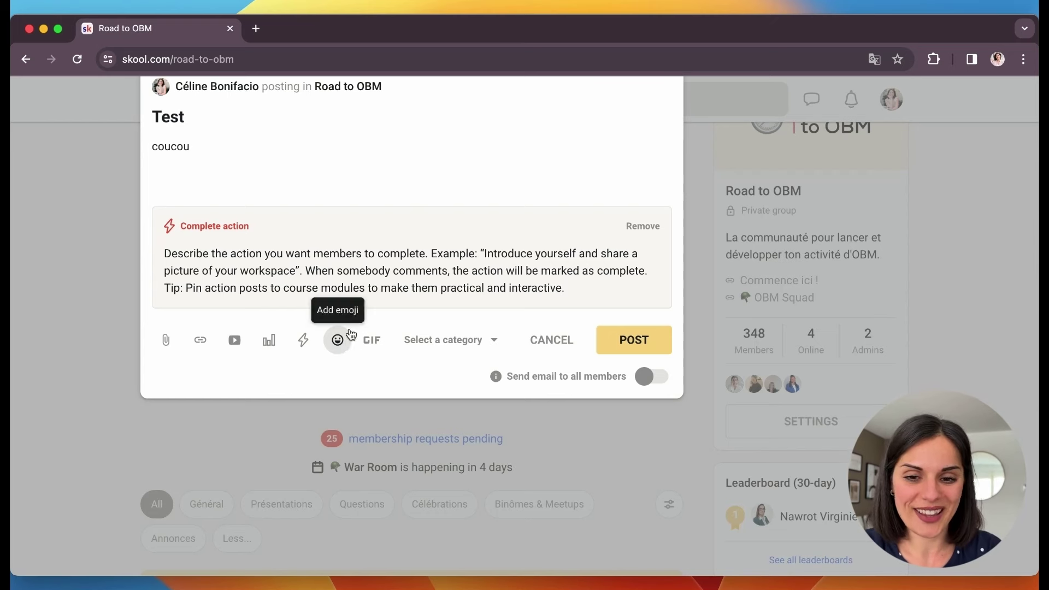
left_click(650, 227)
Open and dismiss the emoji picker and the post category list without choosing.
left_click(337, 235)
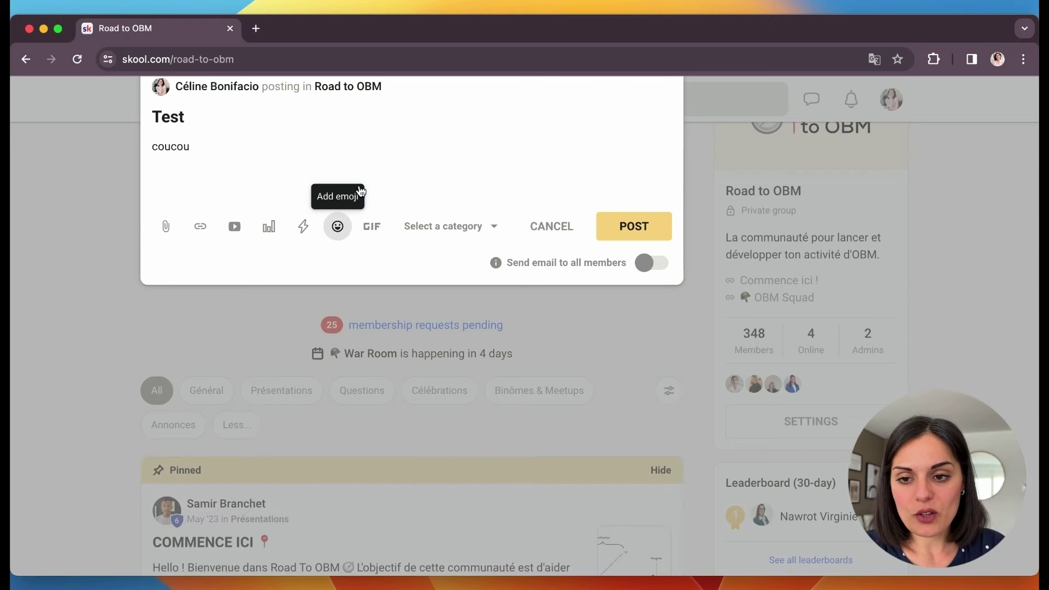
left_click(393, 227)
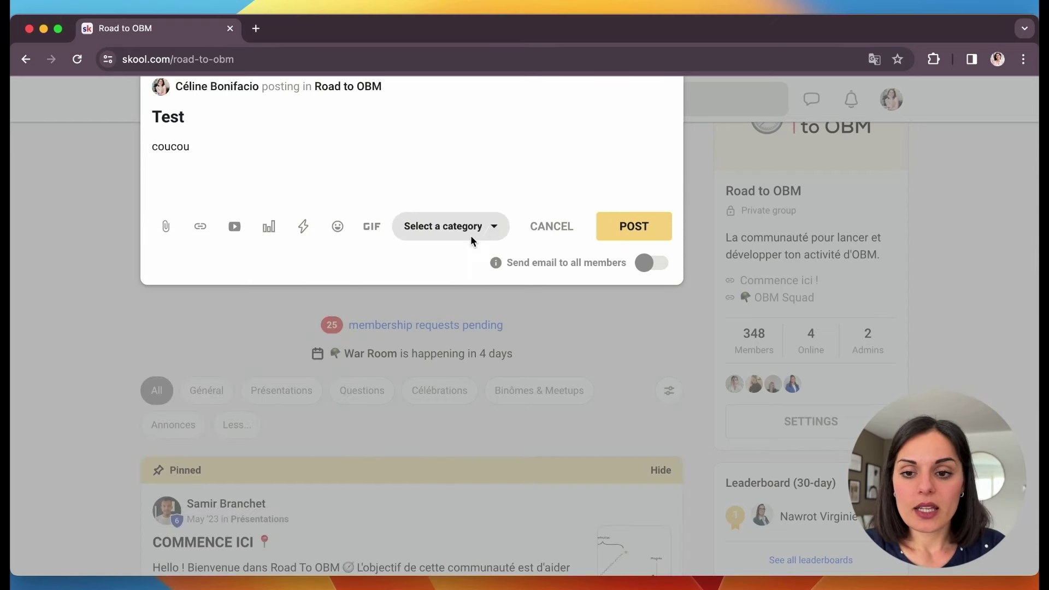
left_click(478, 226)
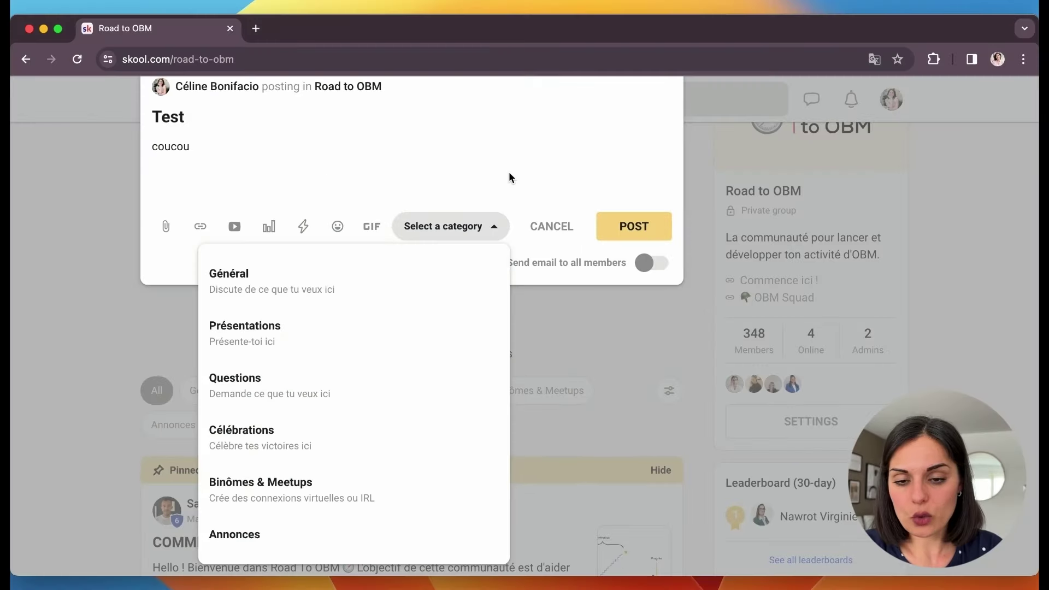
left_click(510, 173)
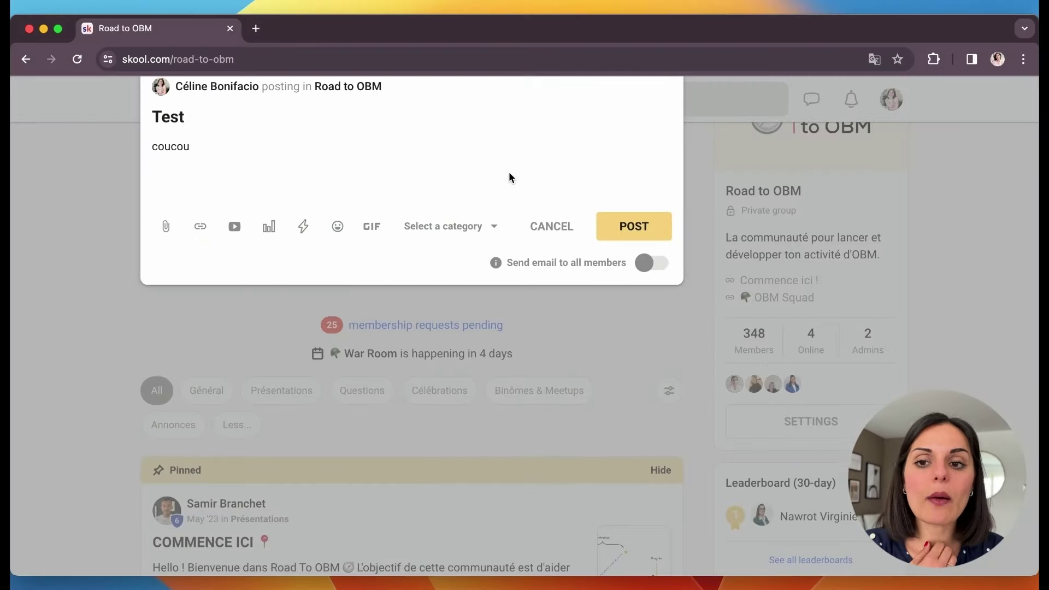
Highlight the email-all-members option, then cancel and confirm discarding the Test draft.
scroll(509, 177, "up", 1)
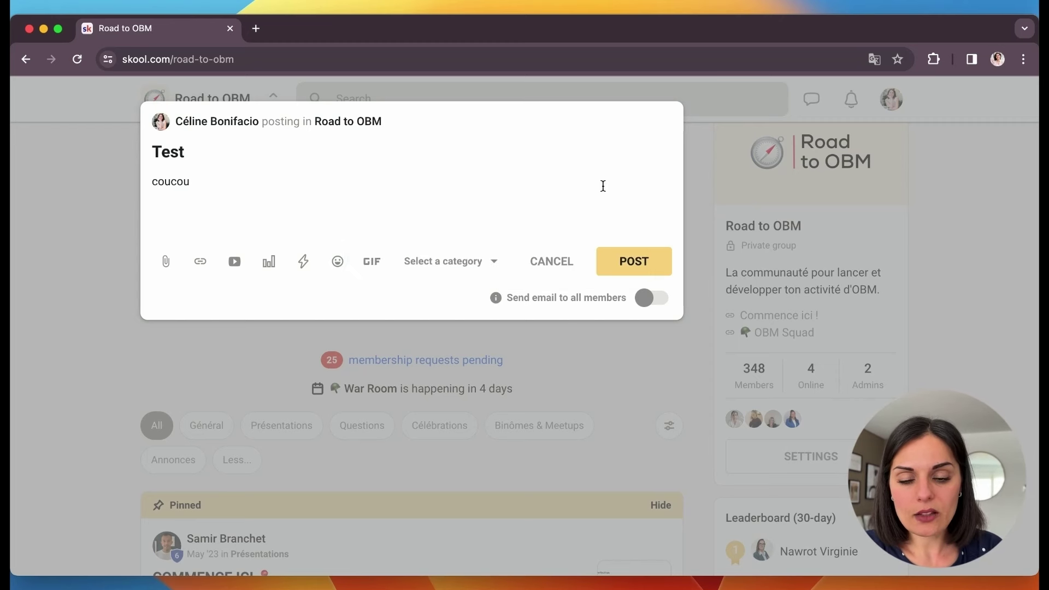
left_click_drag(508, 301, 630, 304)
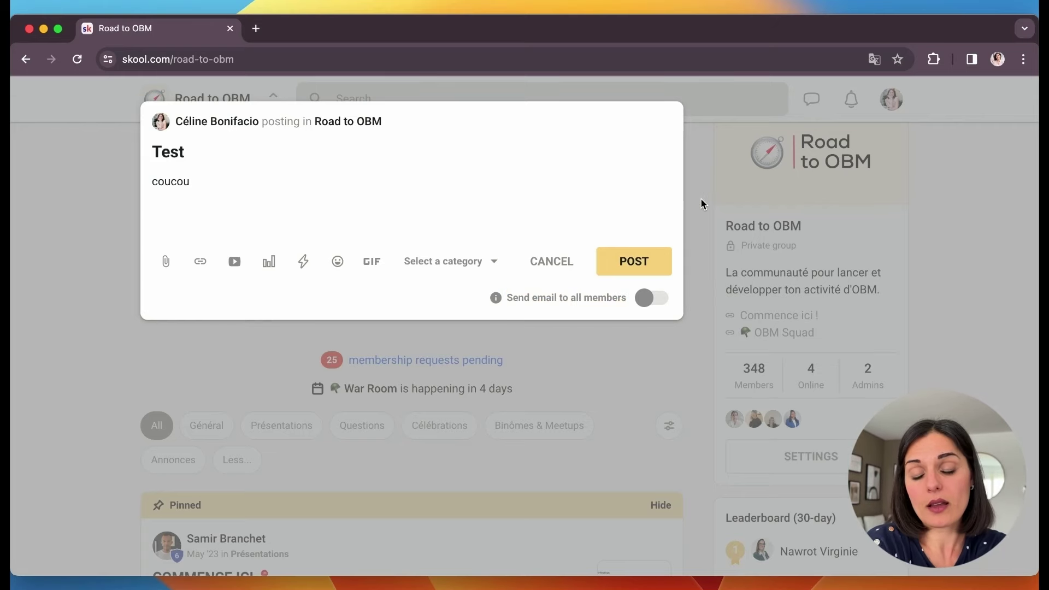
left_click(569, 262)
left_click(641, 165)
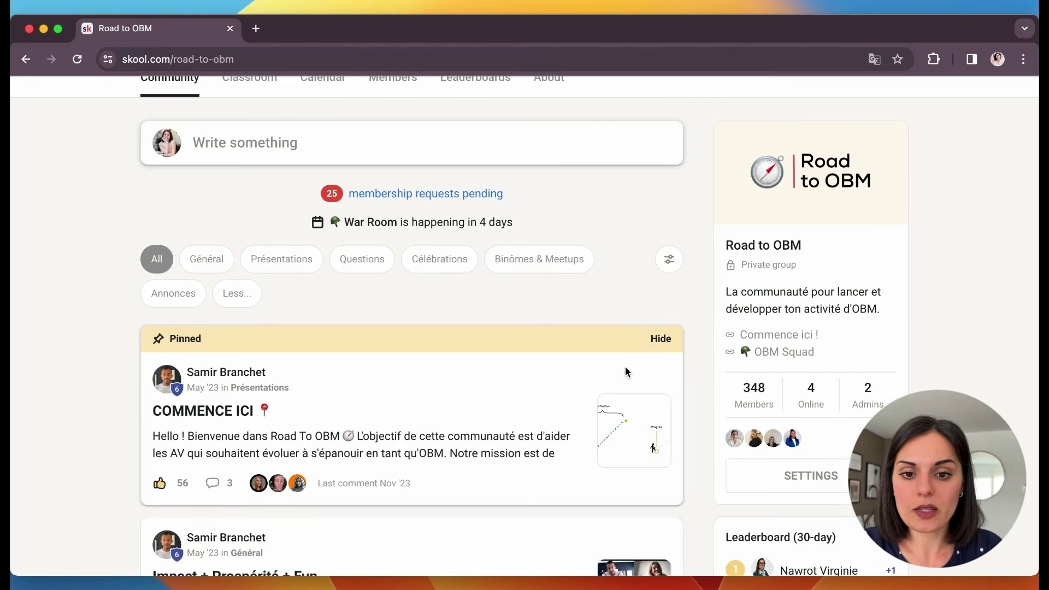
scroll(656, 371, "down", 4)
left_click(440, 273)
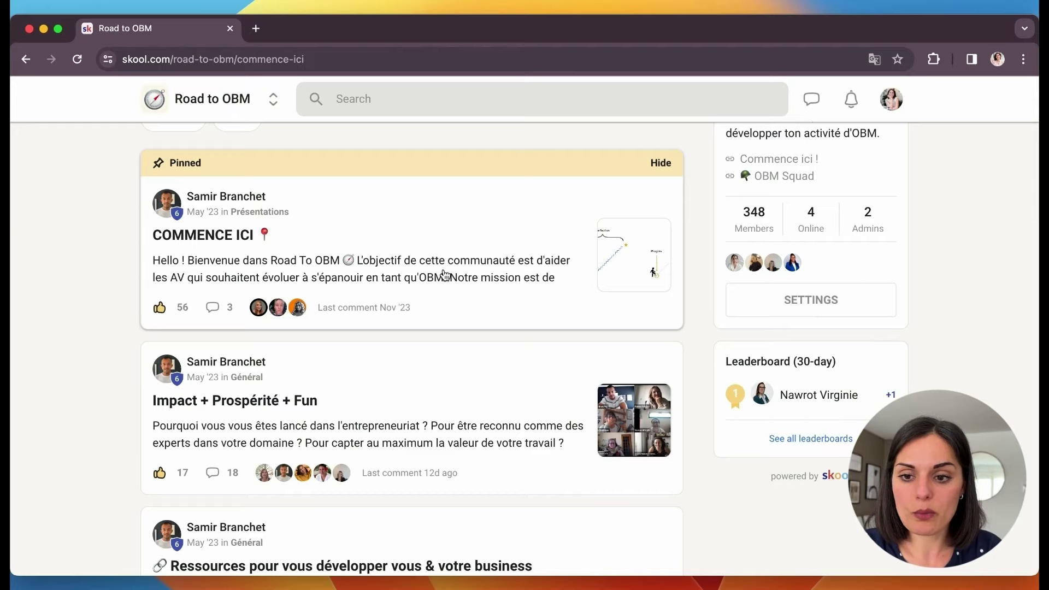
left_click(90, 309)
left_click(445, 379)
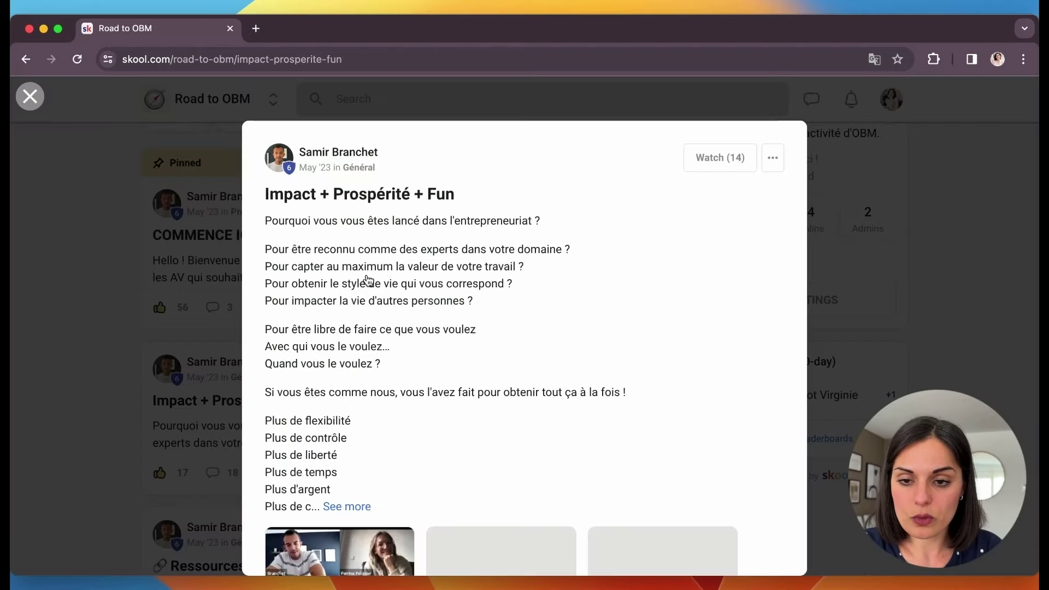
scroll(410, 373, "down", 2)
scroll(414, 402, "down", 7)
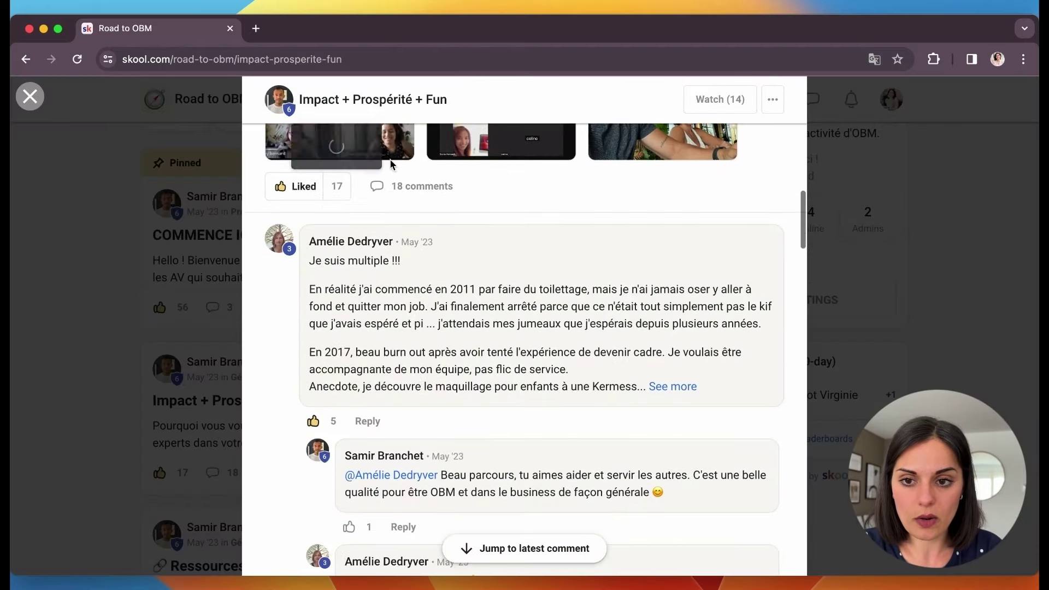
scroll(496, 317, "up", 2)
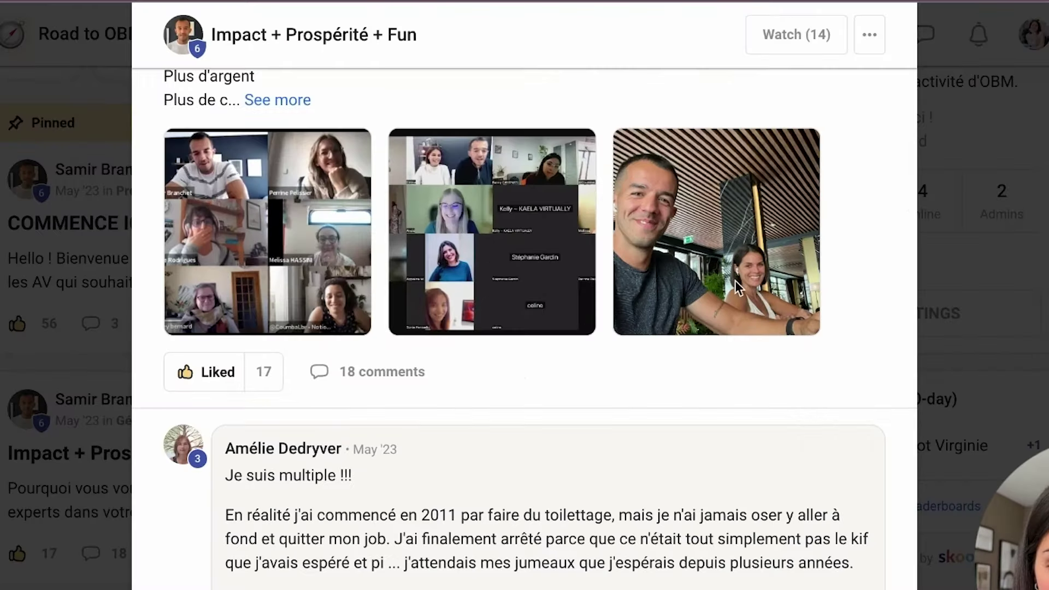
scroll(529, 430, "down", 3)
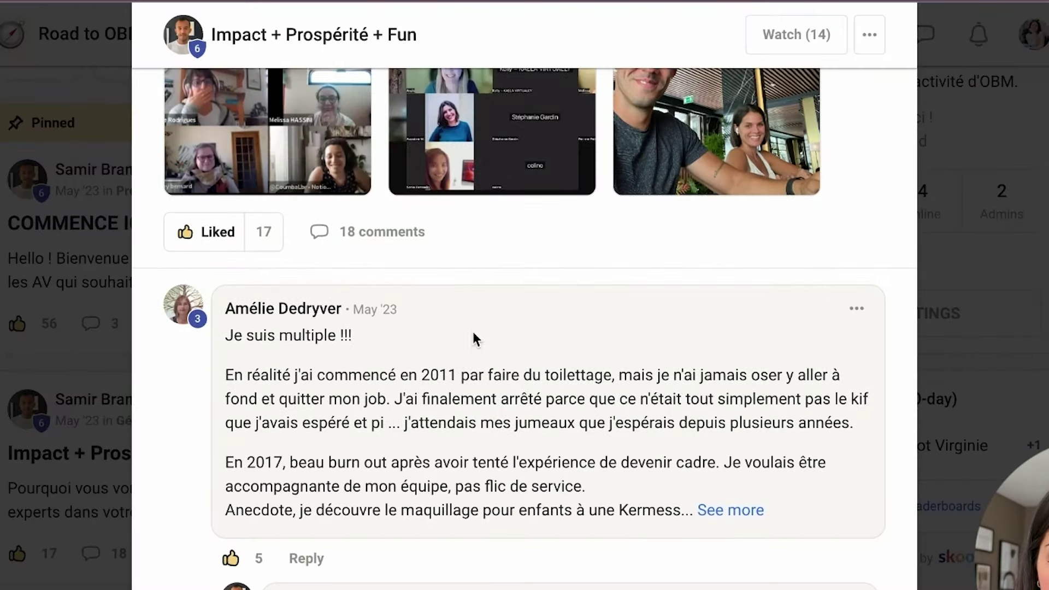
scroll(445, 543, "down", 8)
scroll(446, 544, "down", 2)
scroll(347, 192, "up", 5)
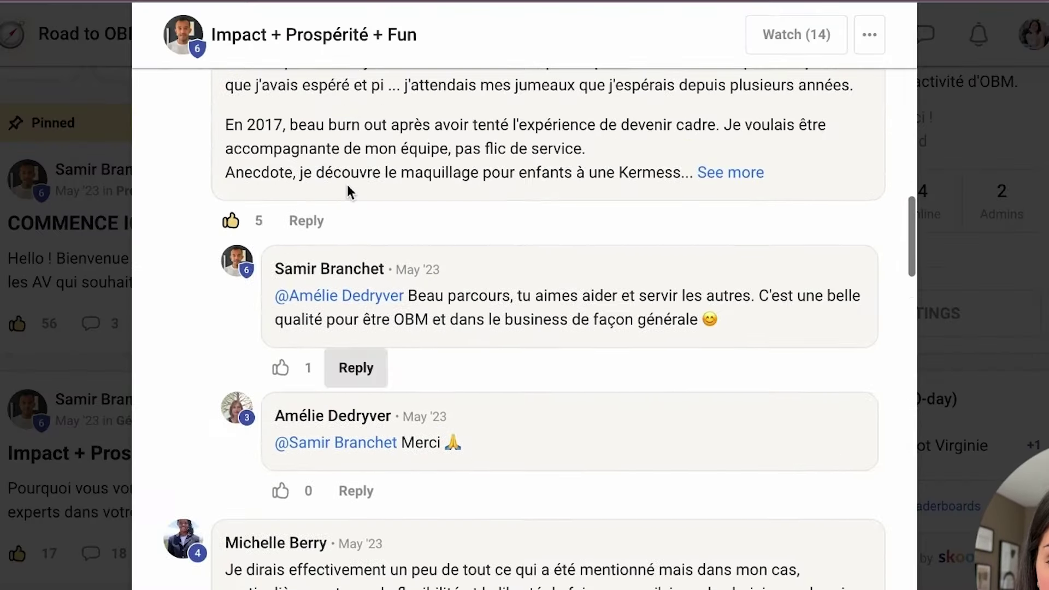
scroll(452, 358, "down", 3)
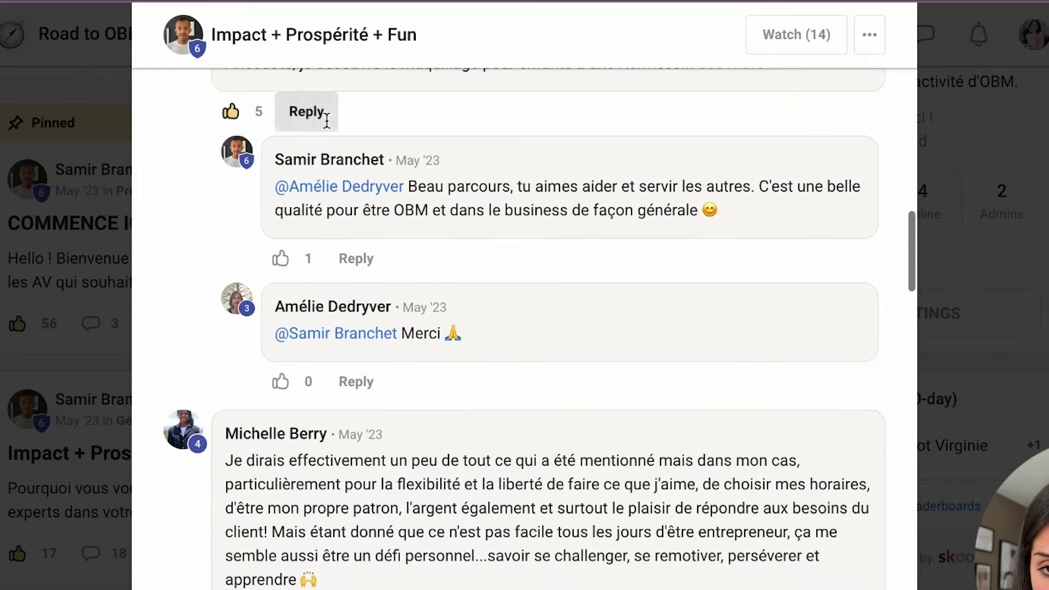
scroll(367, 508, "down", 12)
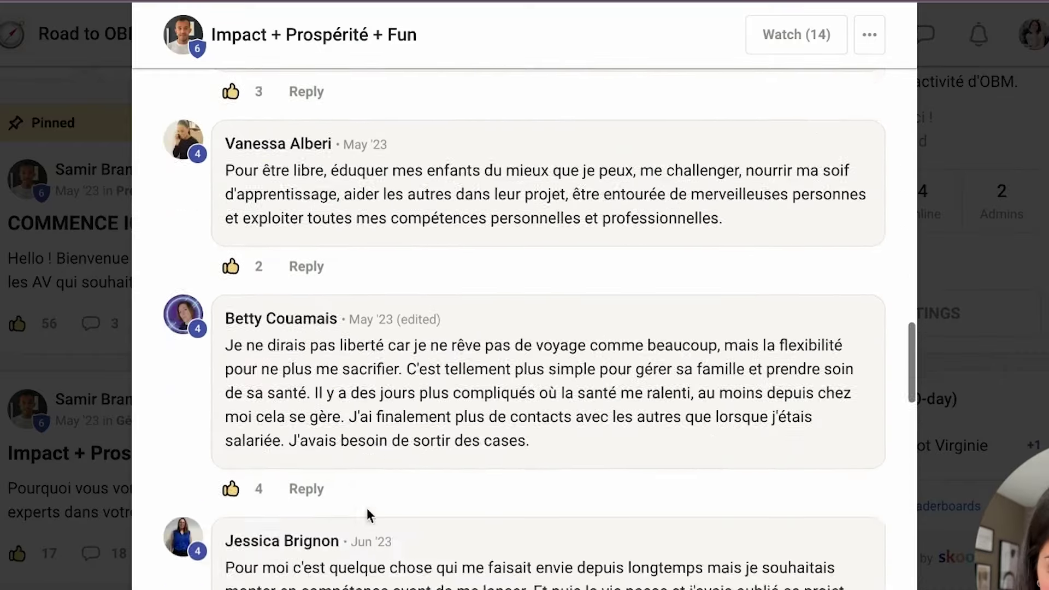
key("Escape")
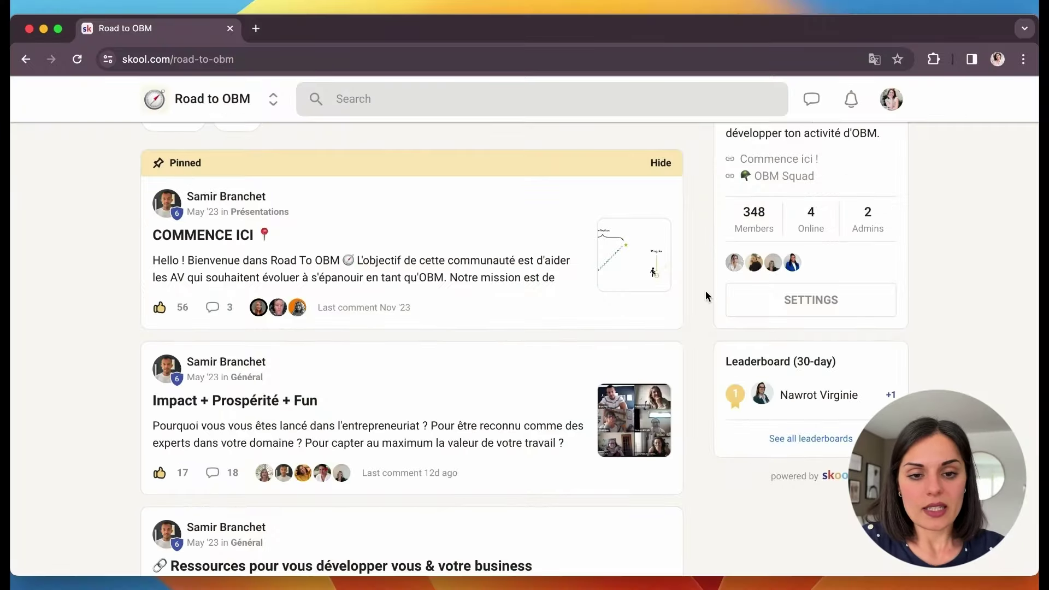
scroll(706, 290, "up", 5)
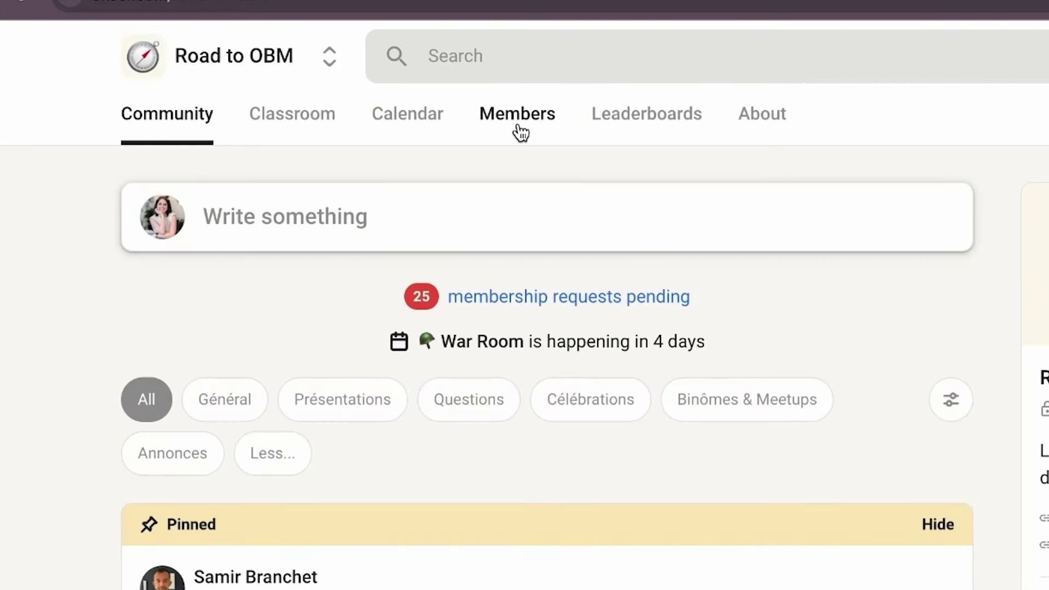
left_click(521, 131)
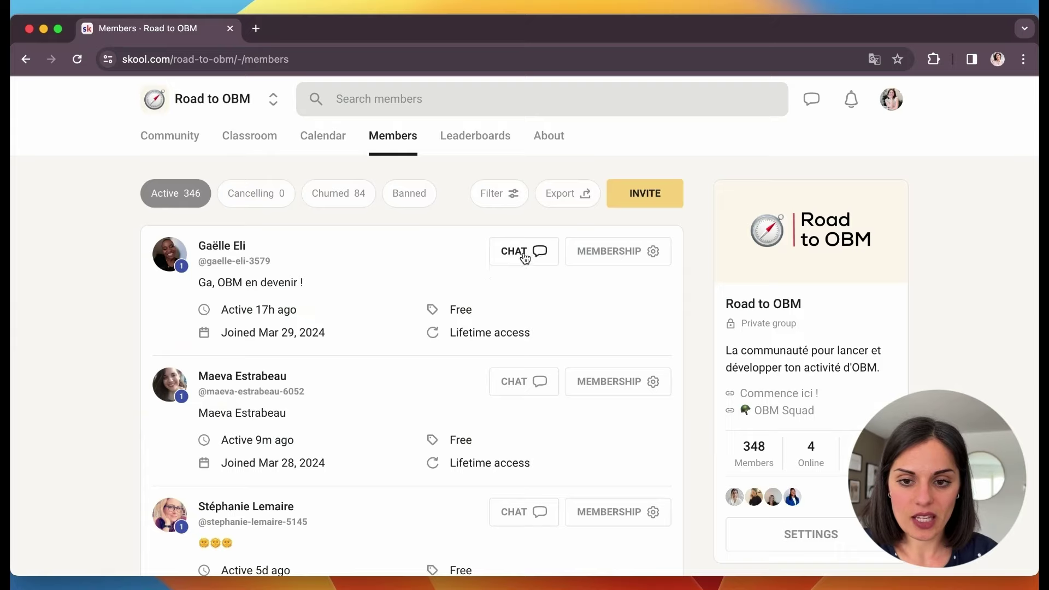
left_click(533, 253)
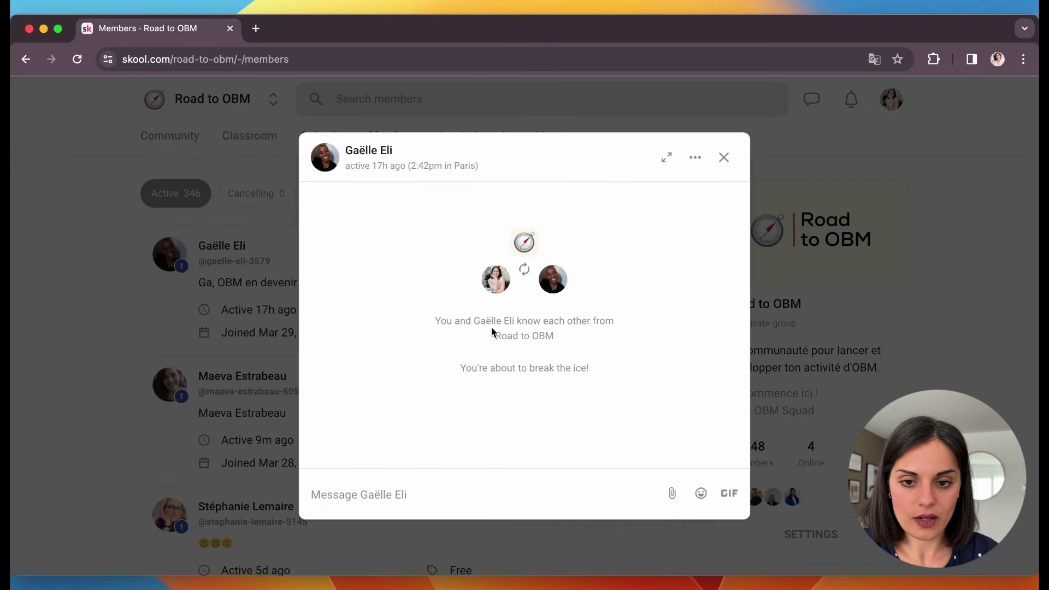
left_click(764, 141)
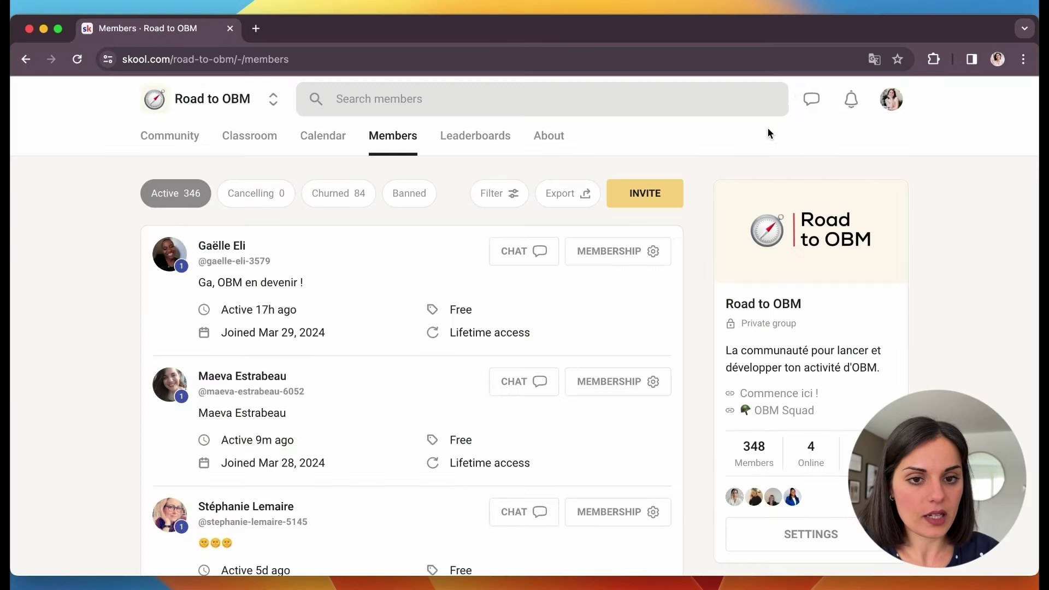
left_click(165, 141)
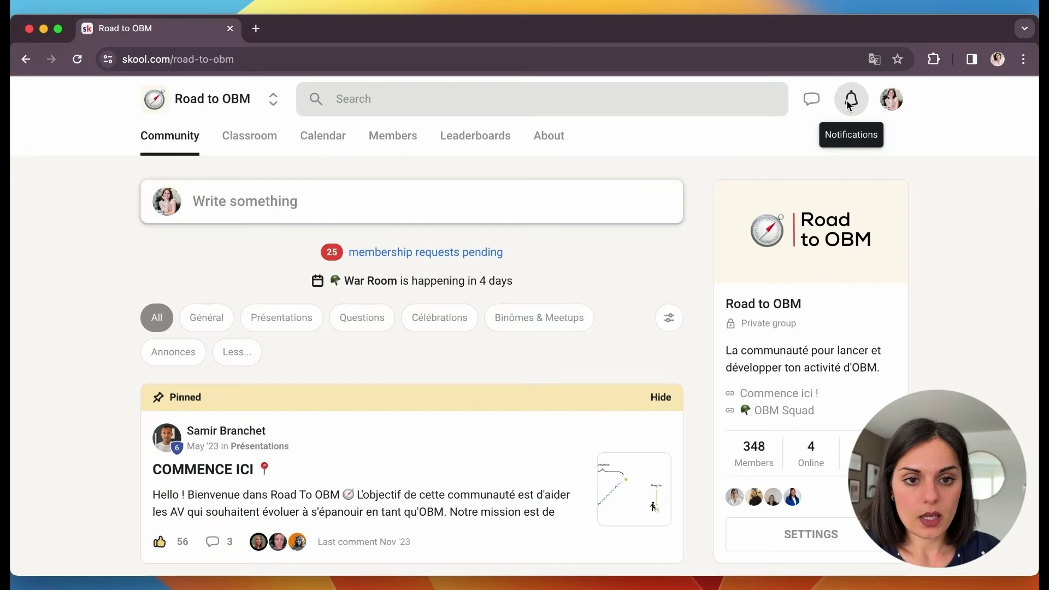
Switch the notifications filter from All groups to Just this group, then close notifications.
left_click(710, 50)
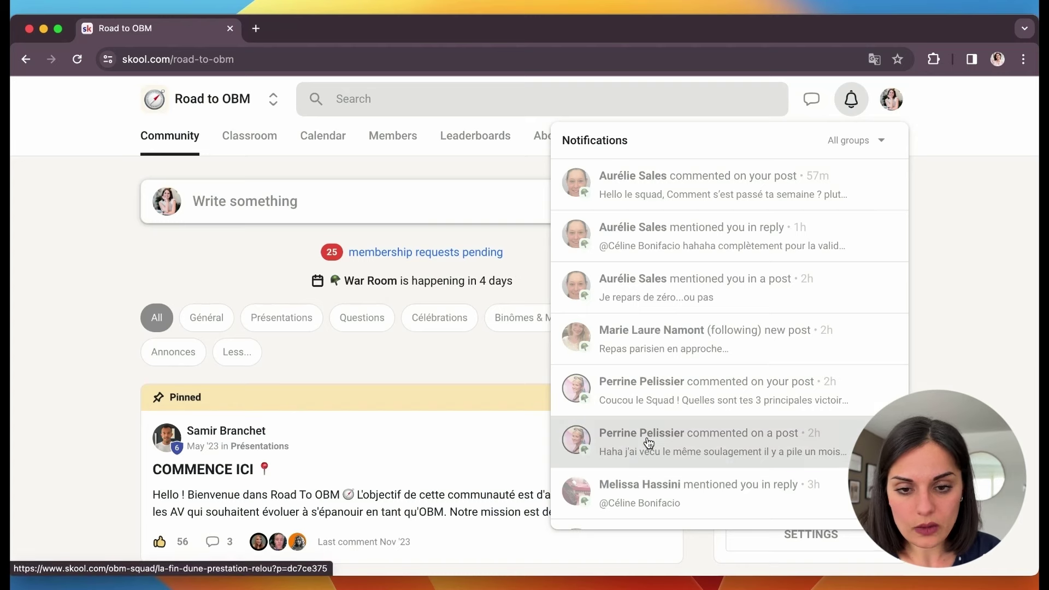
scroll(649, 442, "down", 2)
scroll(650, 442, "up", 2)
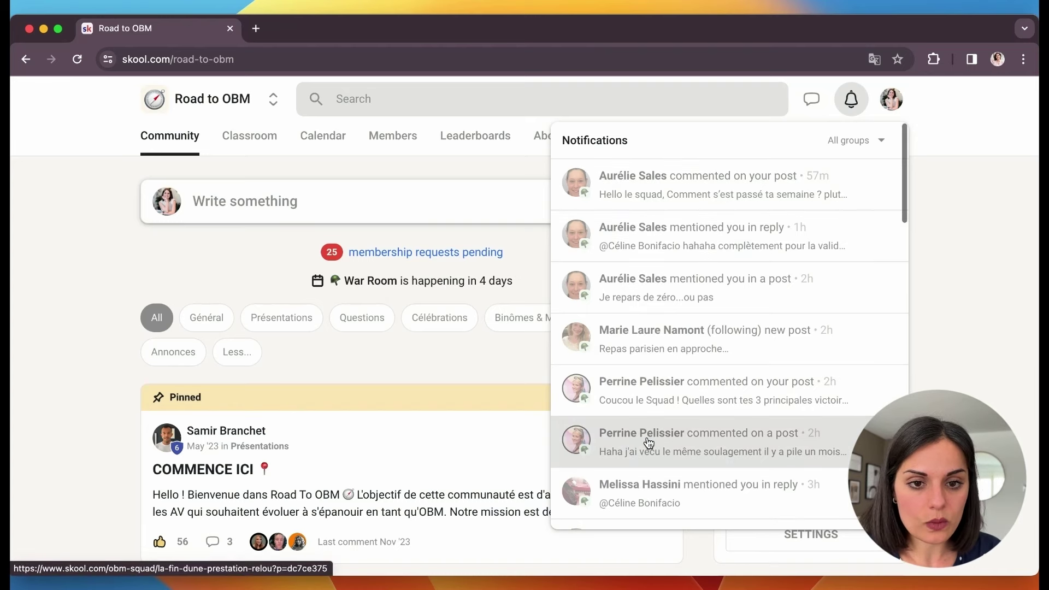
left_click(869, 140)
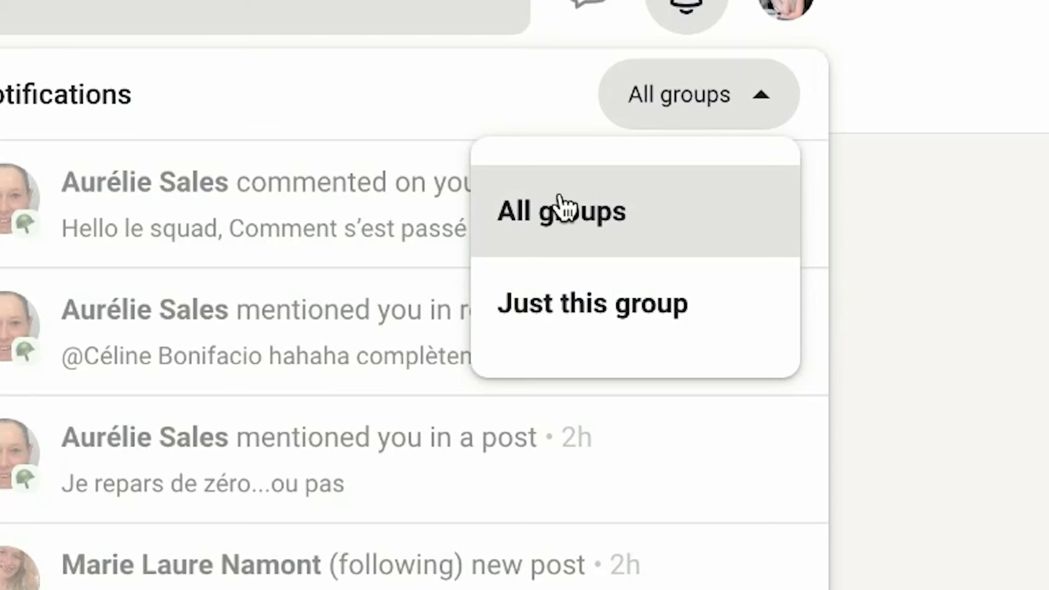
left_click(541, 307)
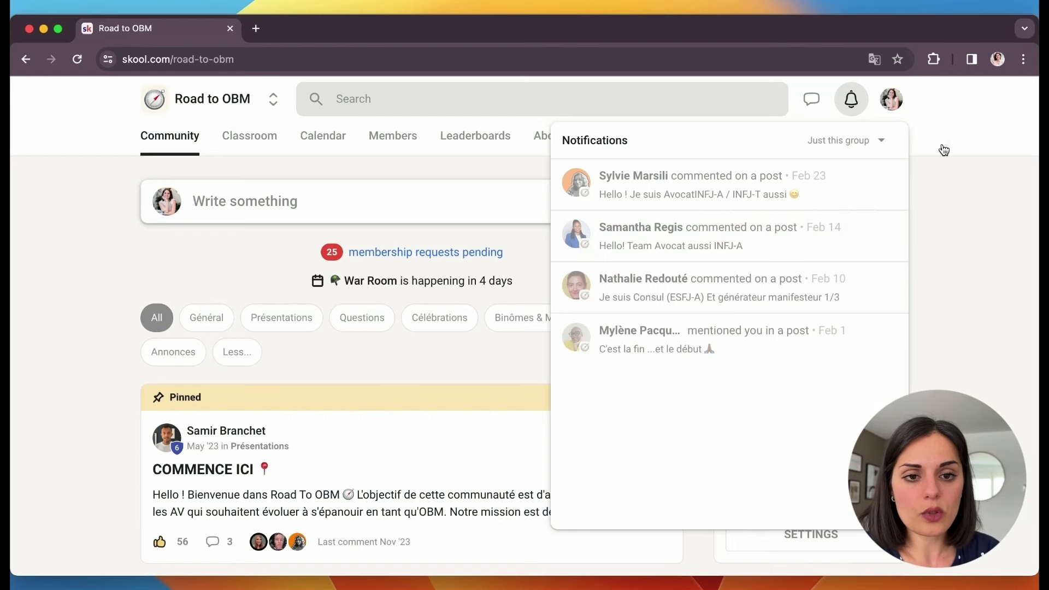
left_click(700, 15)
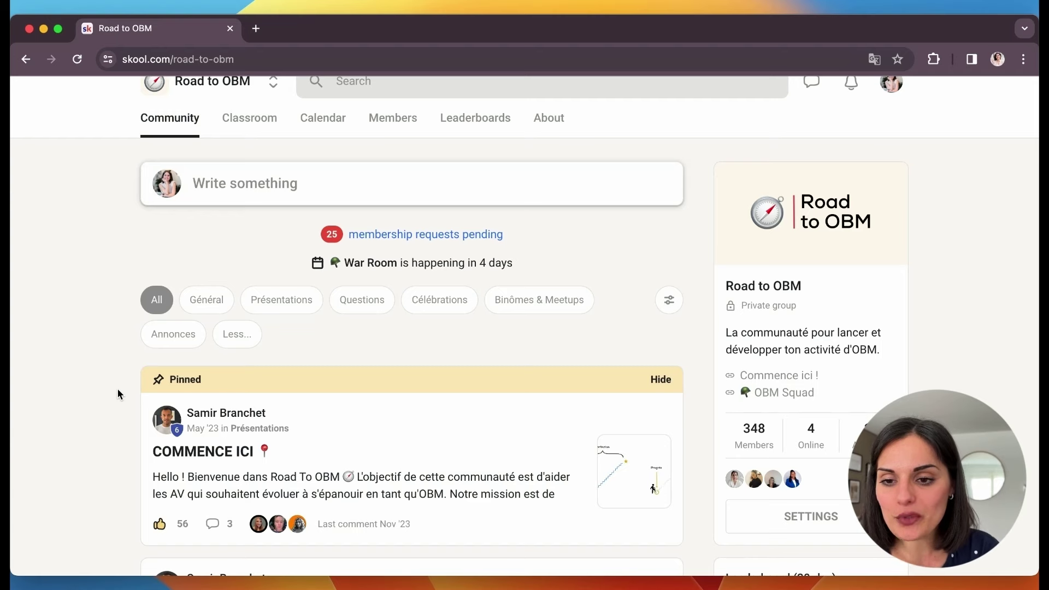
scroll(117, 389, "up", 1)
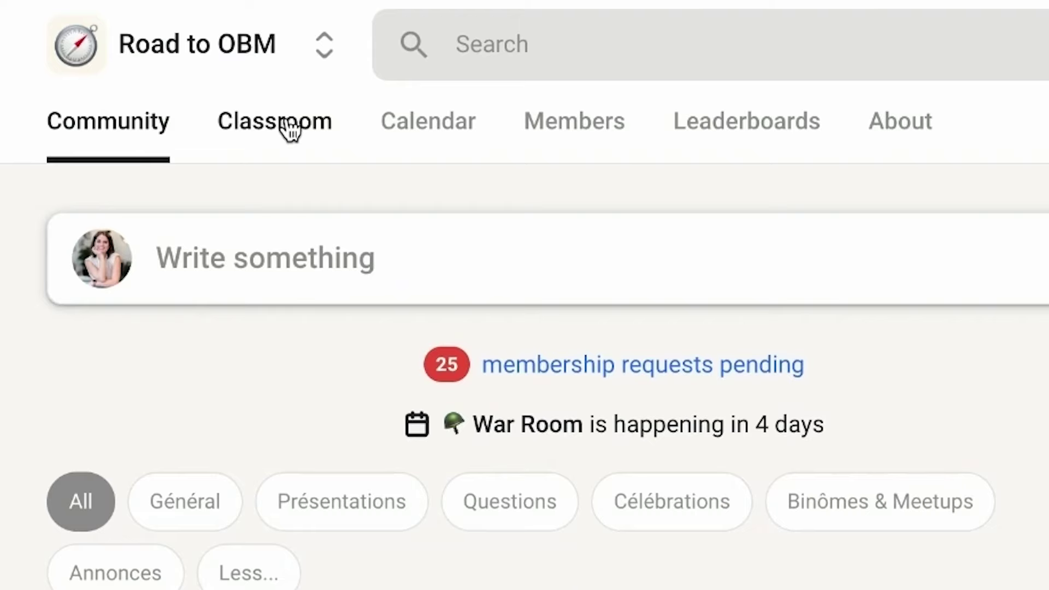
Open the La feuille de route course from Classroom and collapse its Commence ici section.
left_click(285, 125)
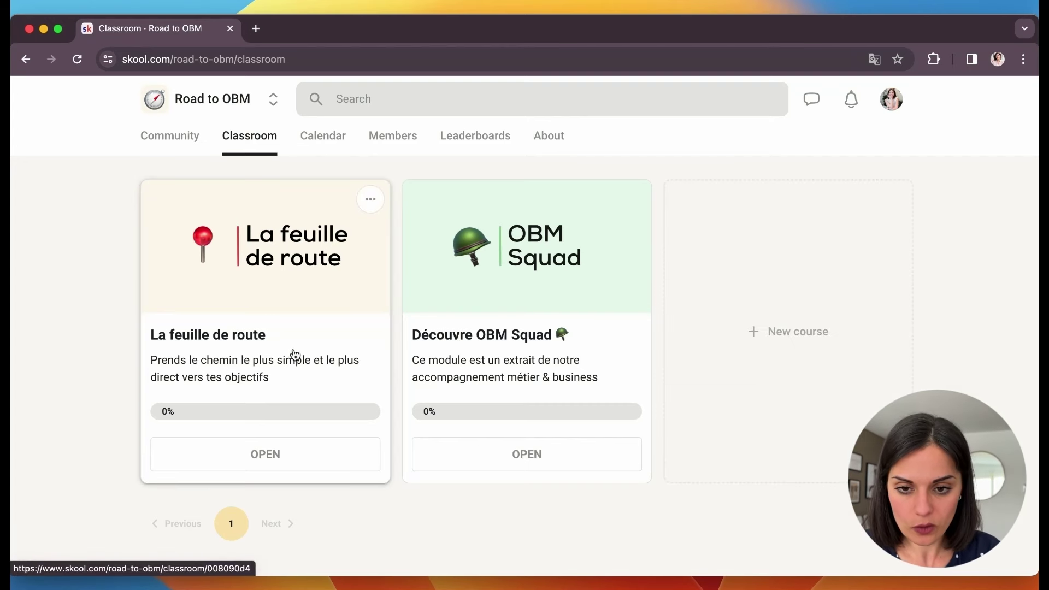
left_click(316, 274)
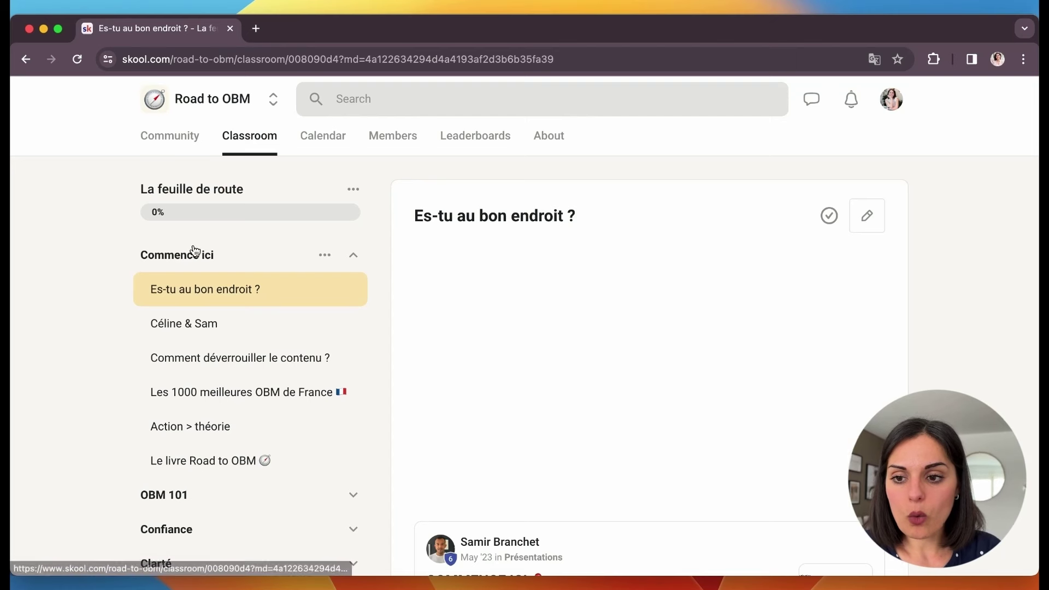
scroll(333, 248, "down", 1)
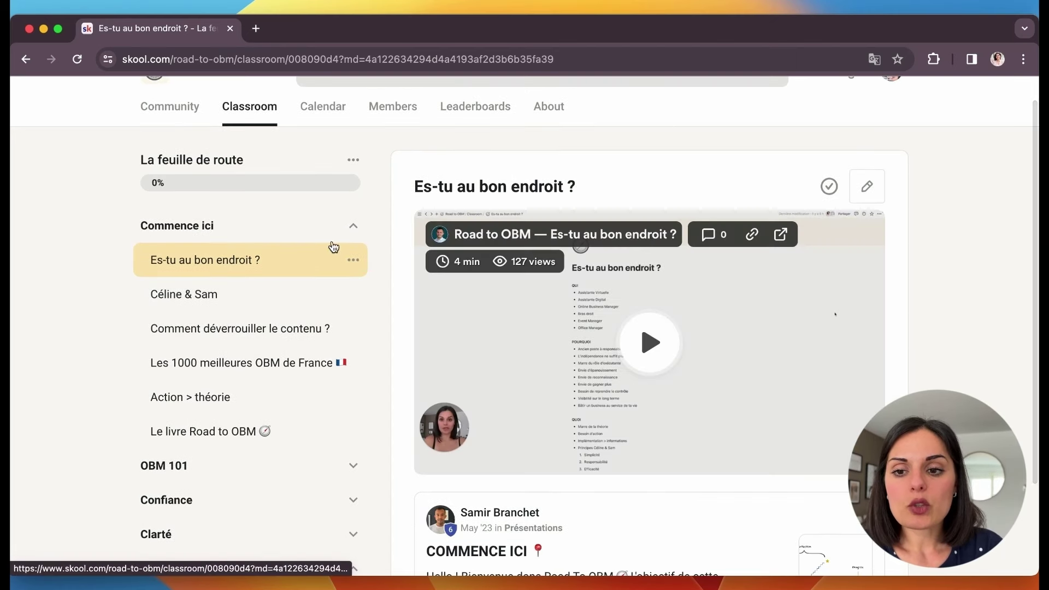
left_click(352, 229)
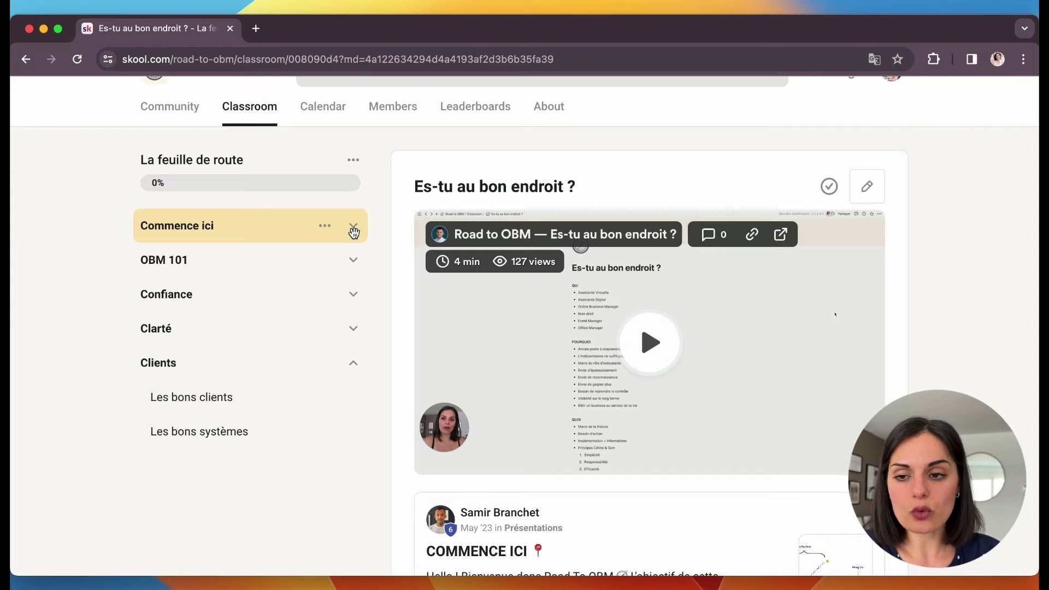
left_click(354, 159)
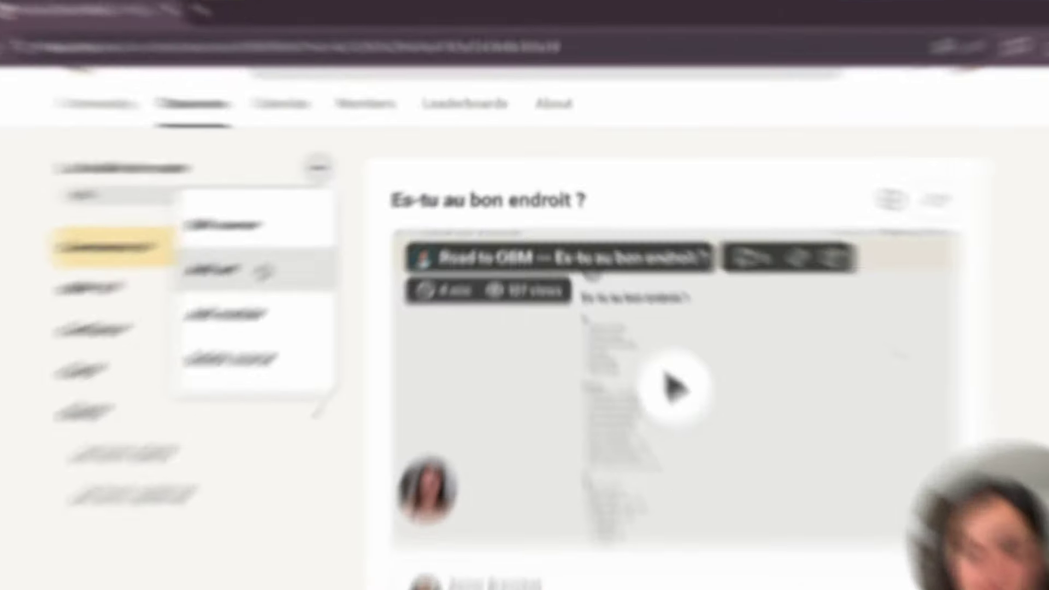
left_click(224, 226)
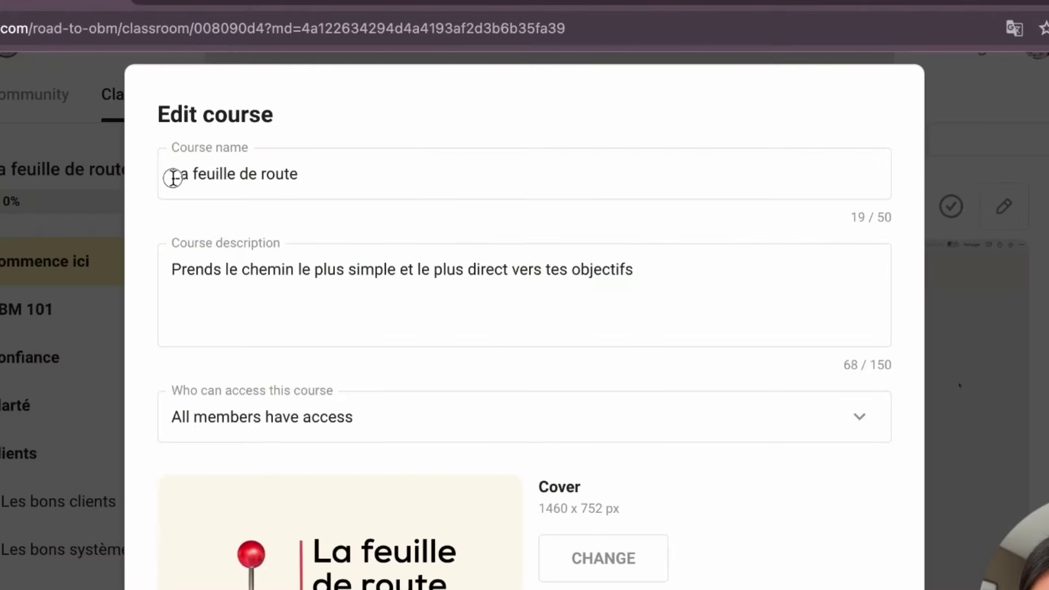
left_click_drag(172, 177, 335, 175)
left_click_drag(171, 269, 693, 288)
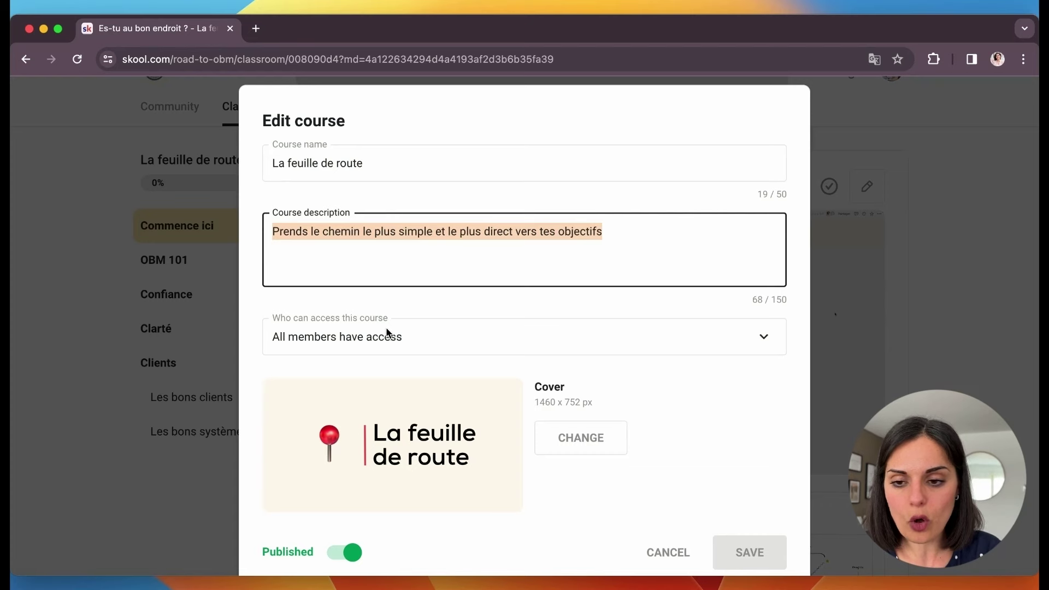
left_click(459, 343)
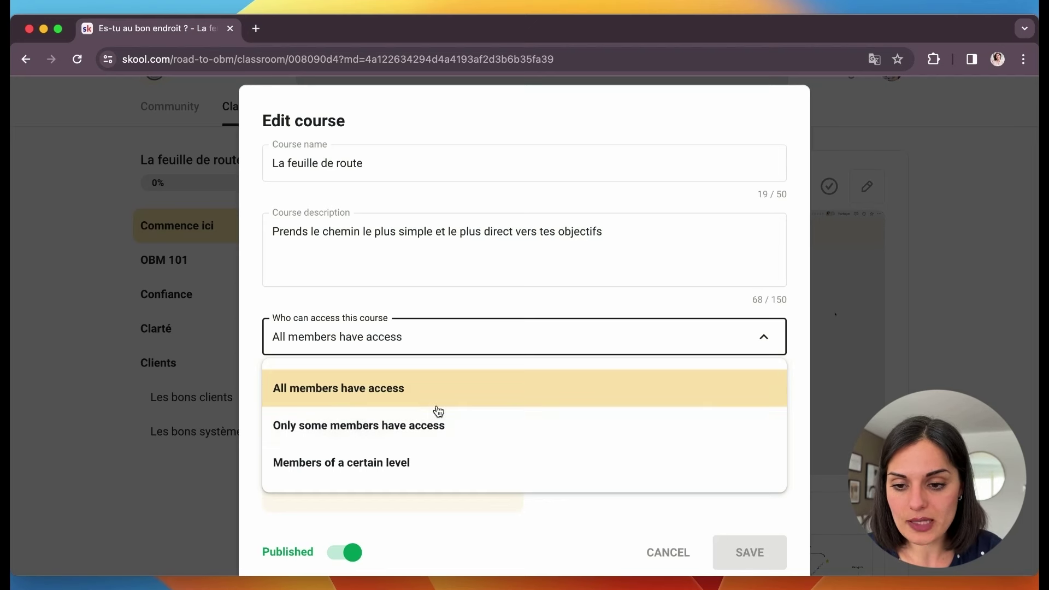
left_click(456, 279)
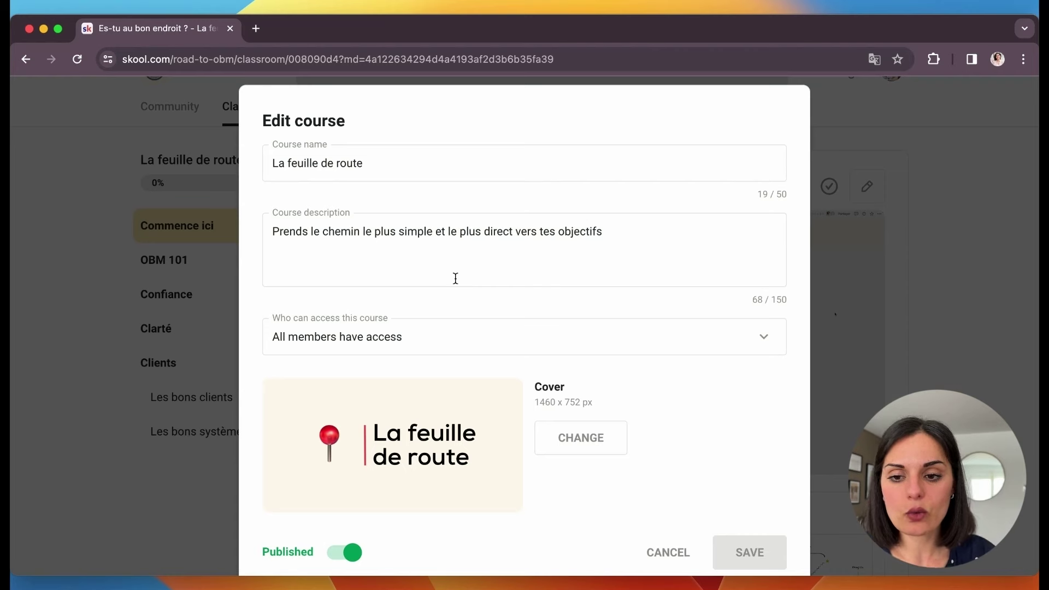
left_click(410, 333)
left_click(500, 301)
mouse_move(396, 385)
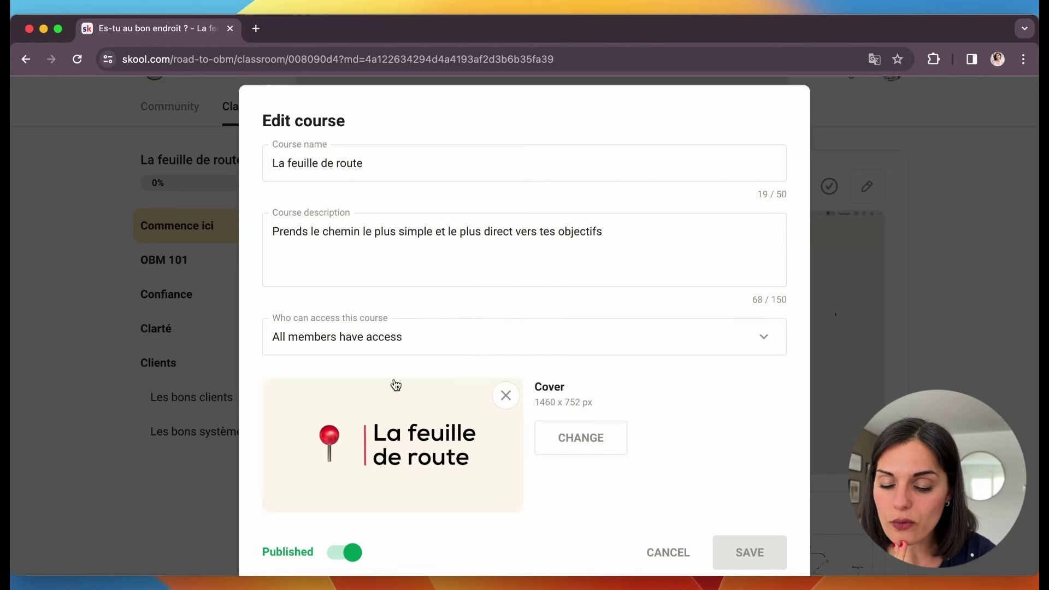
scroll(396, 385, "down", 1)
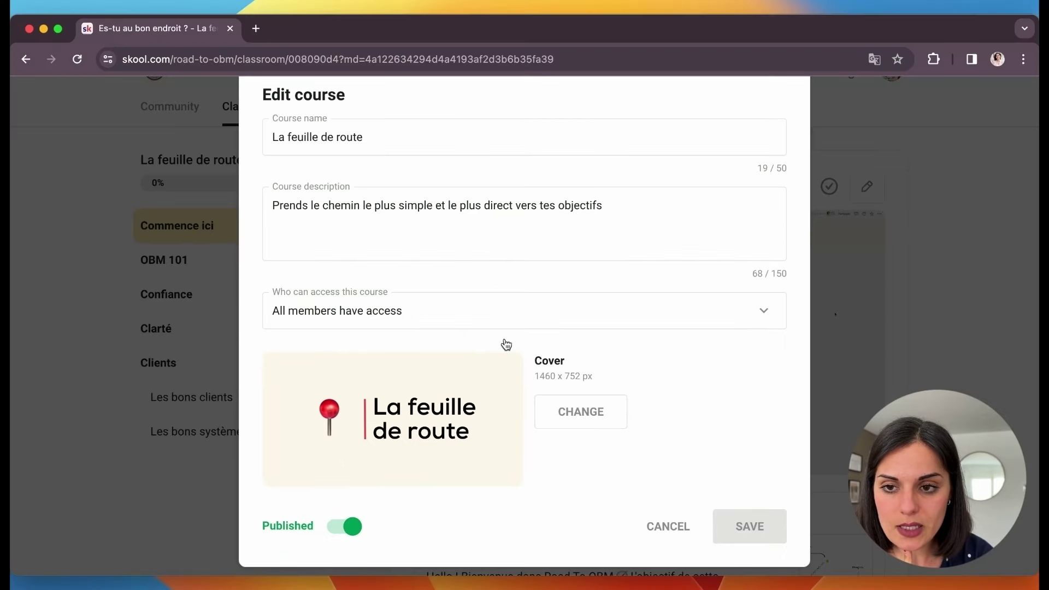
left_click(98, 242)
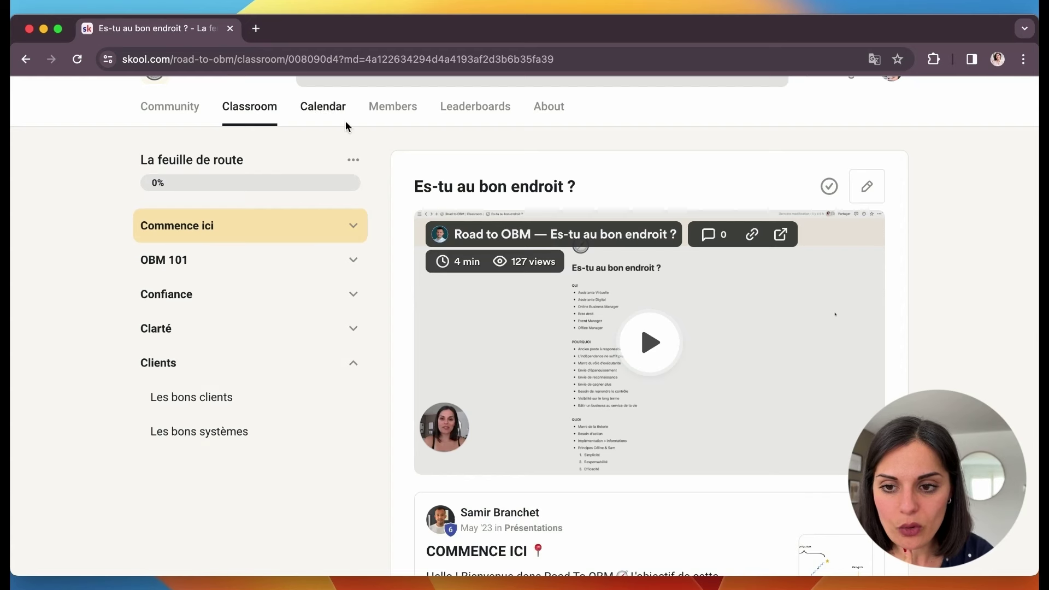
Open and close the course options menu, then toggle Commence ici until its lessons are expanded.
left_click(353, 159)
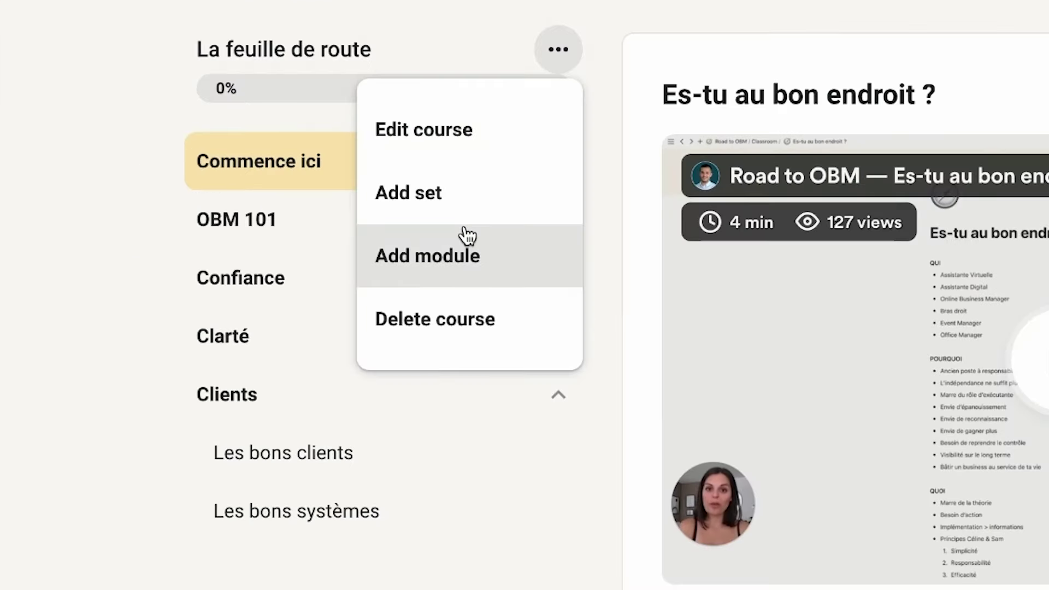
left_click(598, 141)
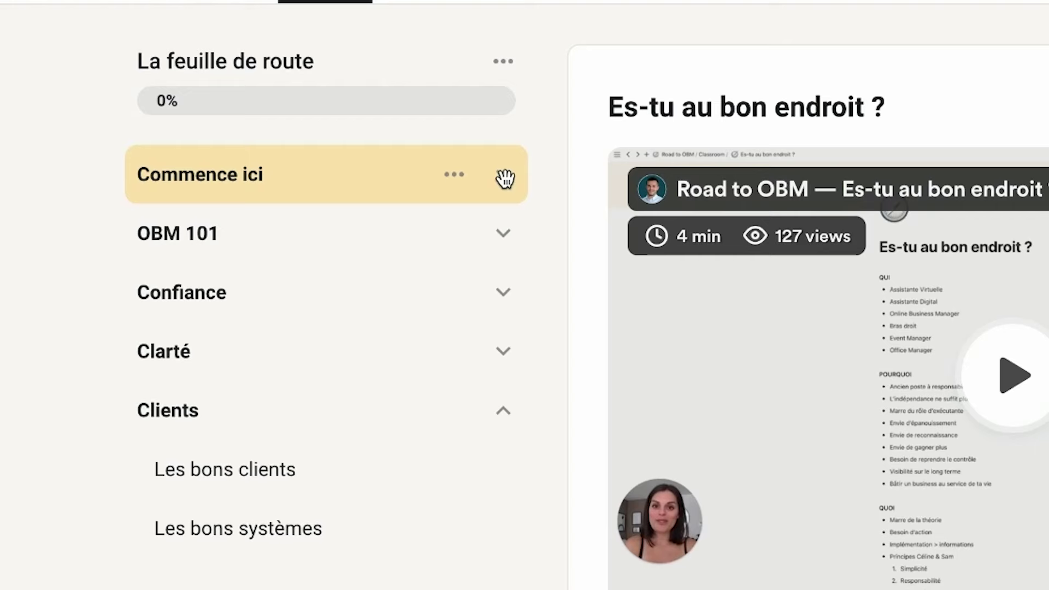
left_click(505, 178)
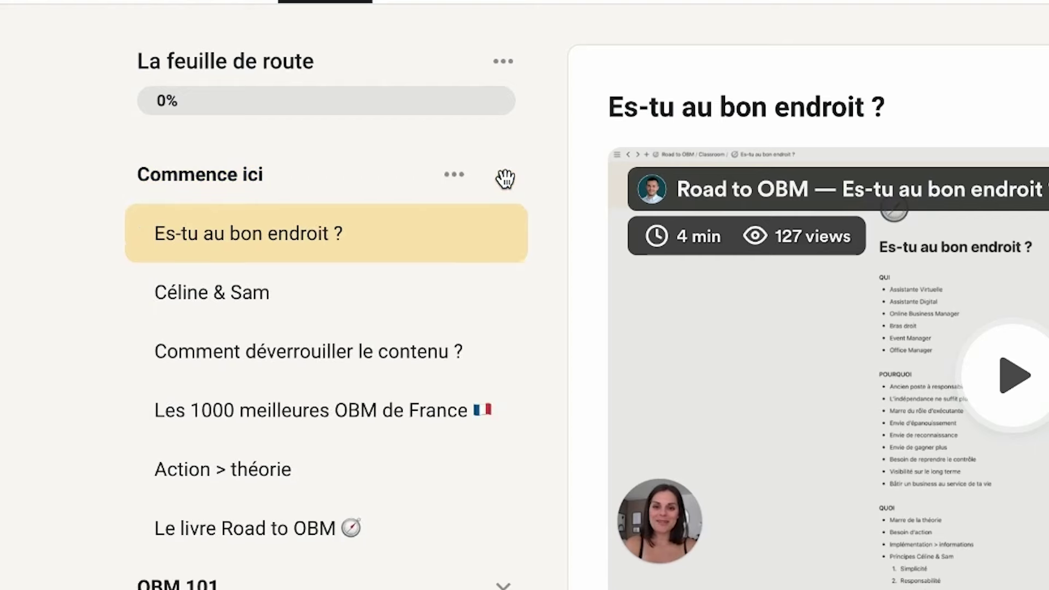
left_click(505, 177)
left_click(505, 178)
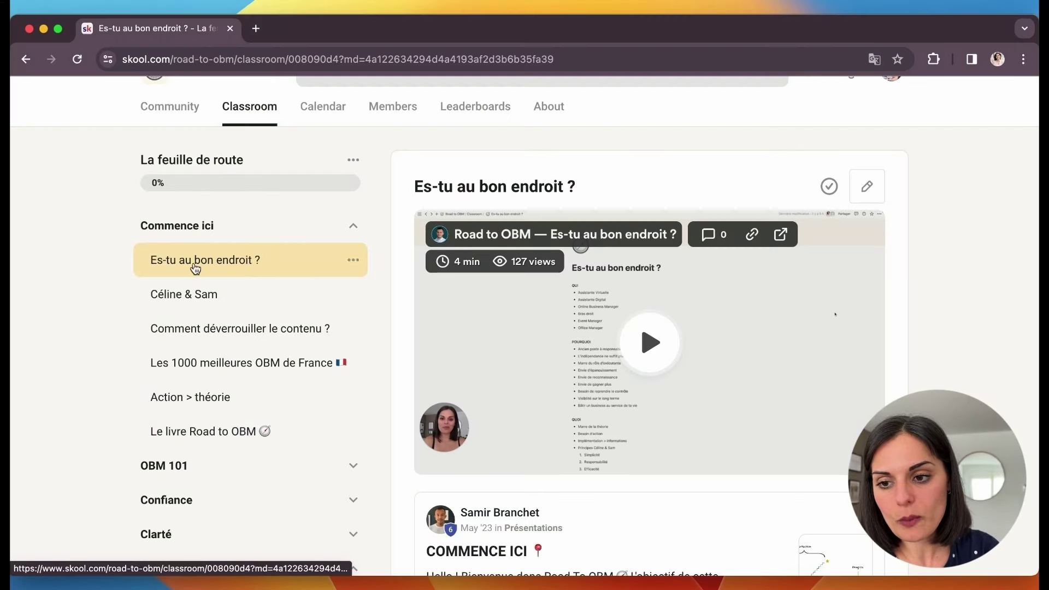
left_click(353, 226)
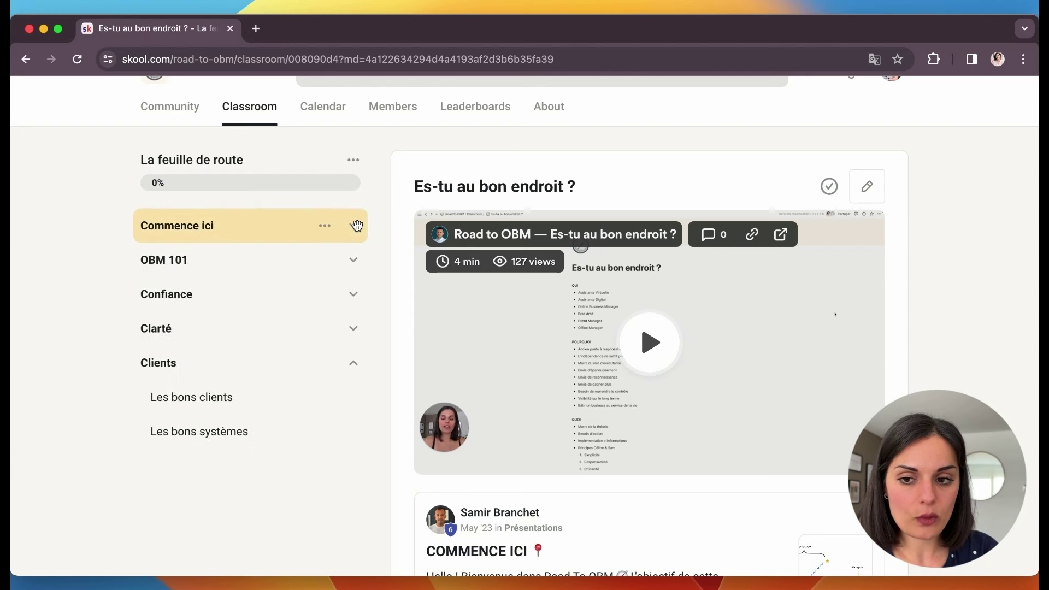
left_click(352, 226)
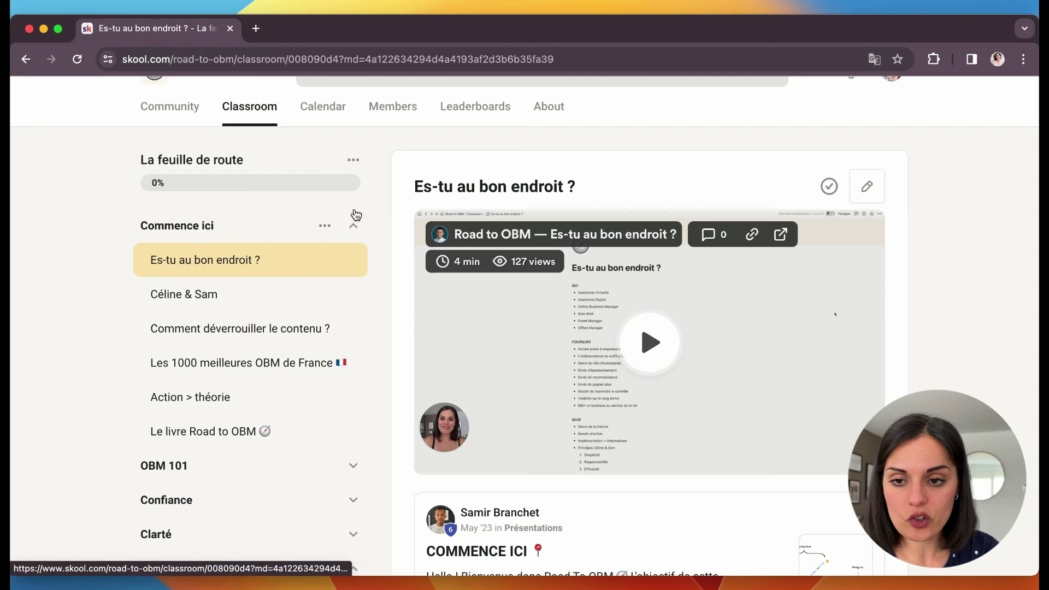
View the add set or module options without choosing, then scroll down to the Céline & Sam lesson.
left_click(353, 160)
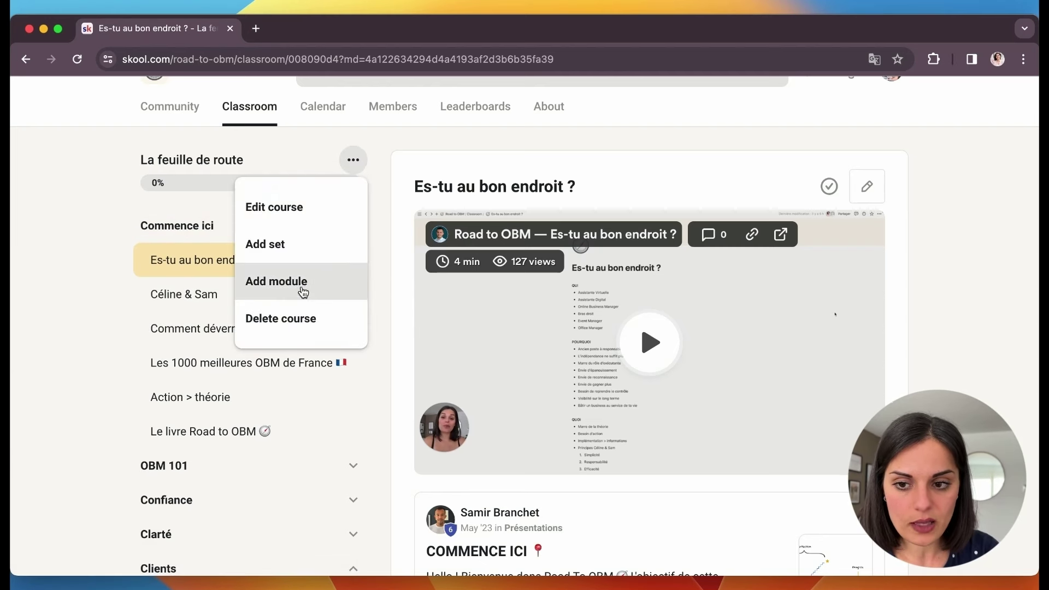
left_click(371, 254)
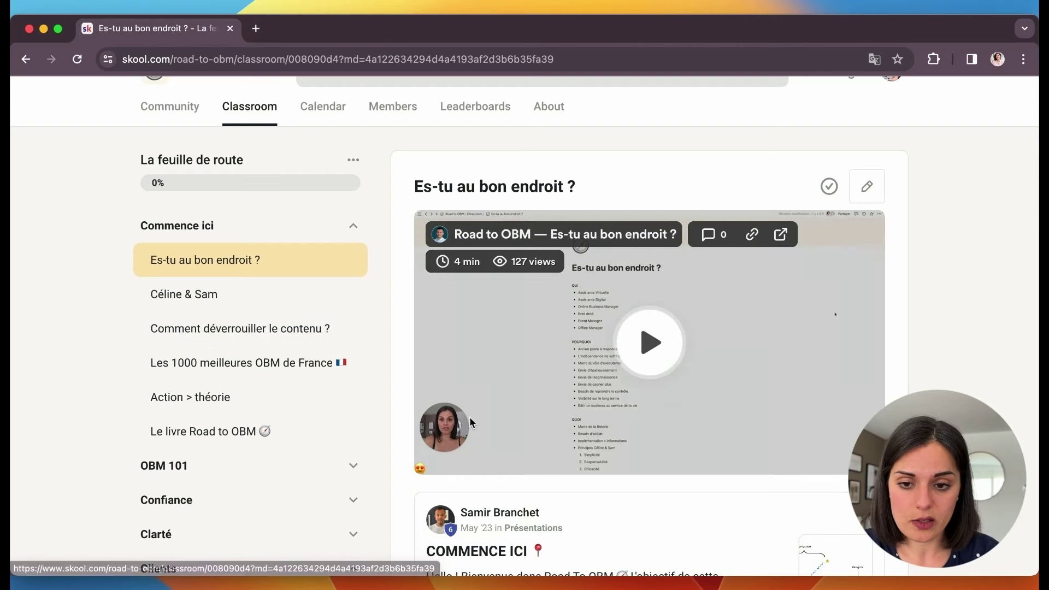
scroll(470, 418, "down", 2)
scroll(522, 253, "up", 2)
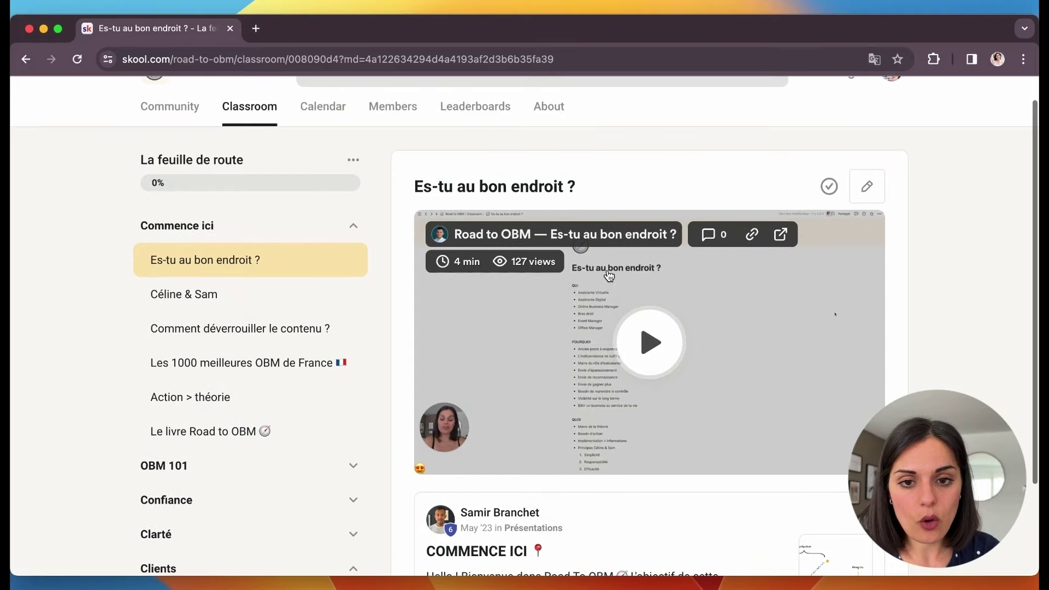
scroll(578, 272, "down", 2)
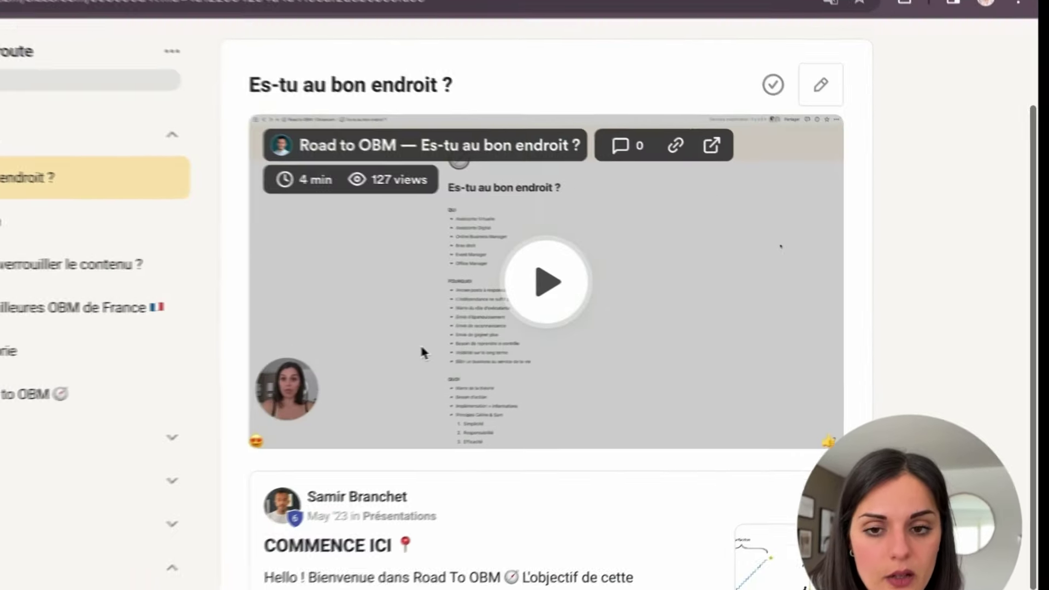
scroll(421, 352, "down", 2)
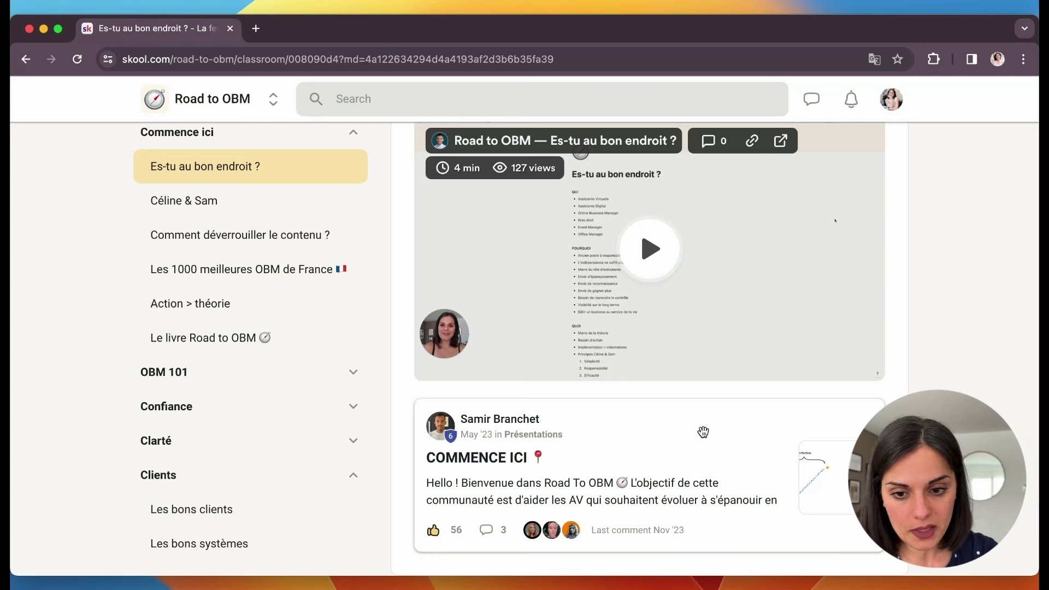
scroll(704, 432, "down", 1)
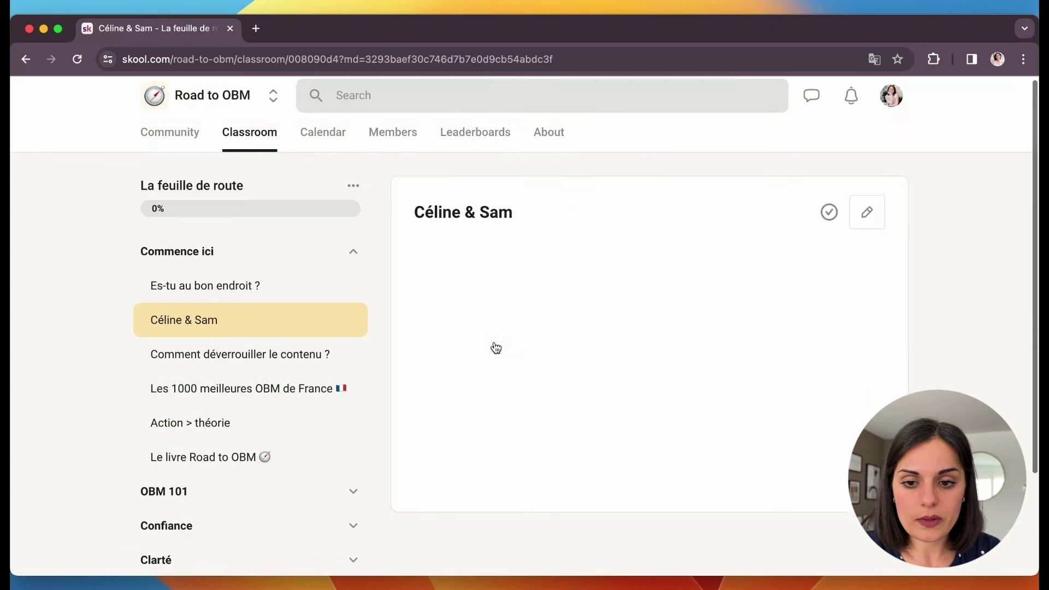
scroll(494, 347, "down", 5)
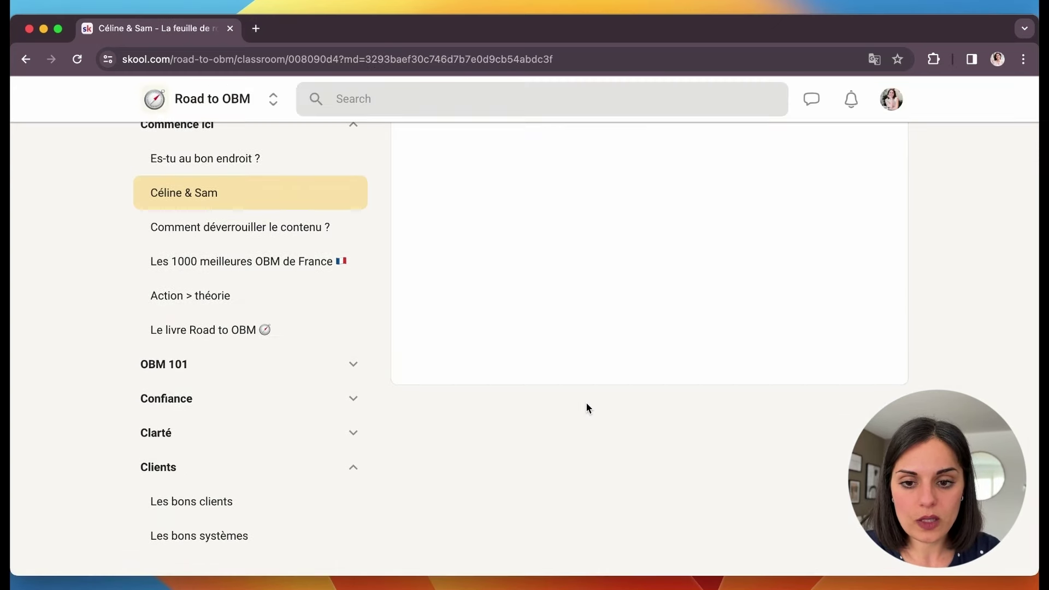
Reopen the 'Es-tu au bon endroit ?' lesson editor and view its ADD resource options without adding.
scroll(587, 406, "up", 5)
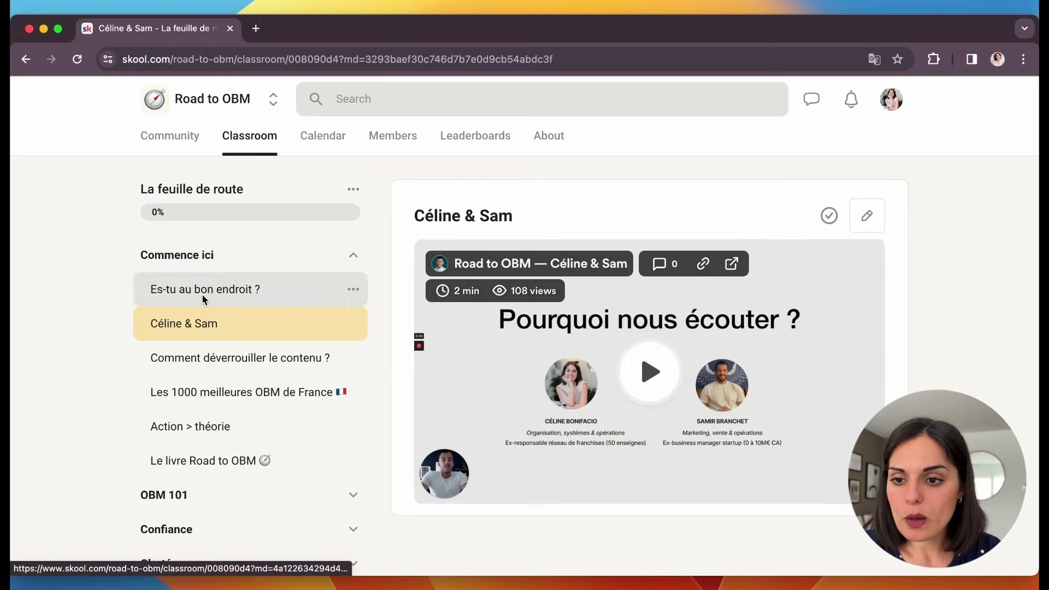
left_click(203, 295)
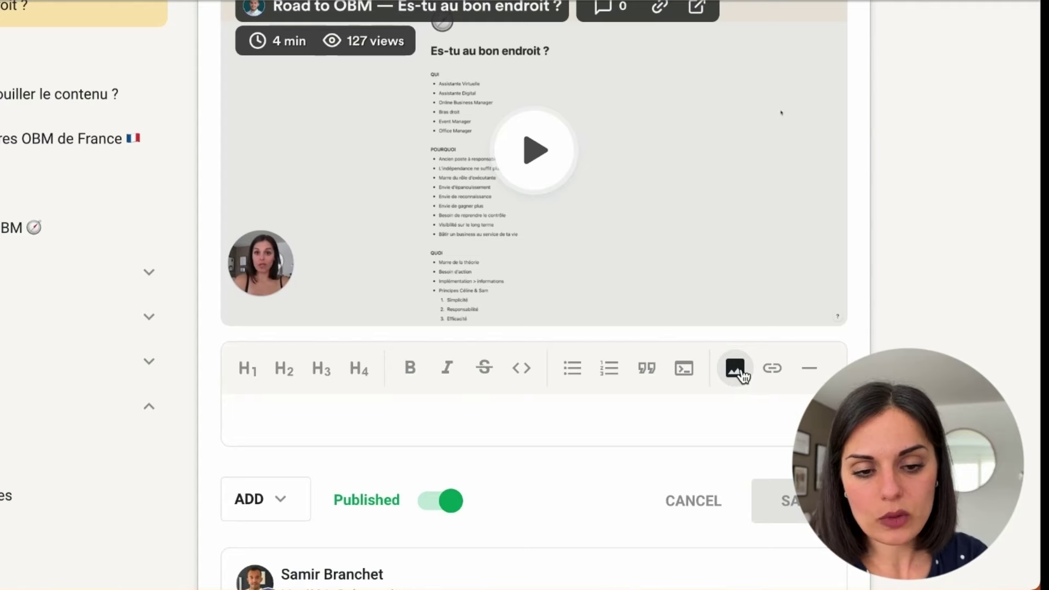
scroll(585, 413, "down", 2)
left_click(297, 401)
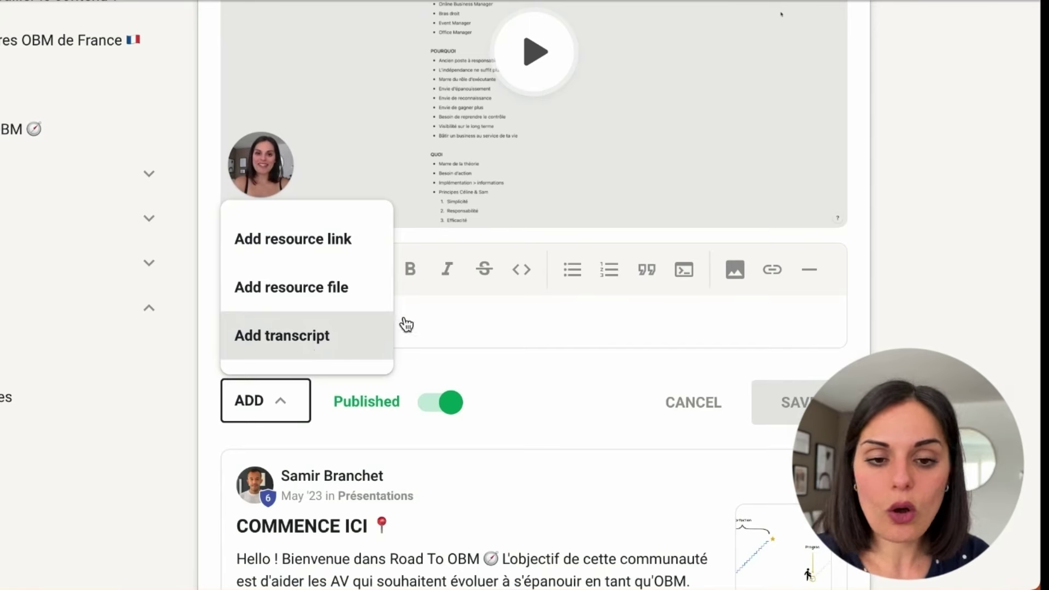
left_click(583, 403)
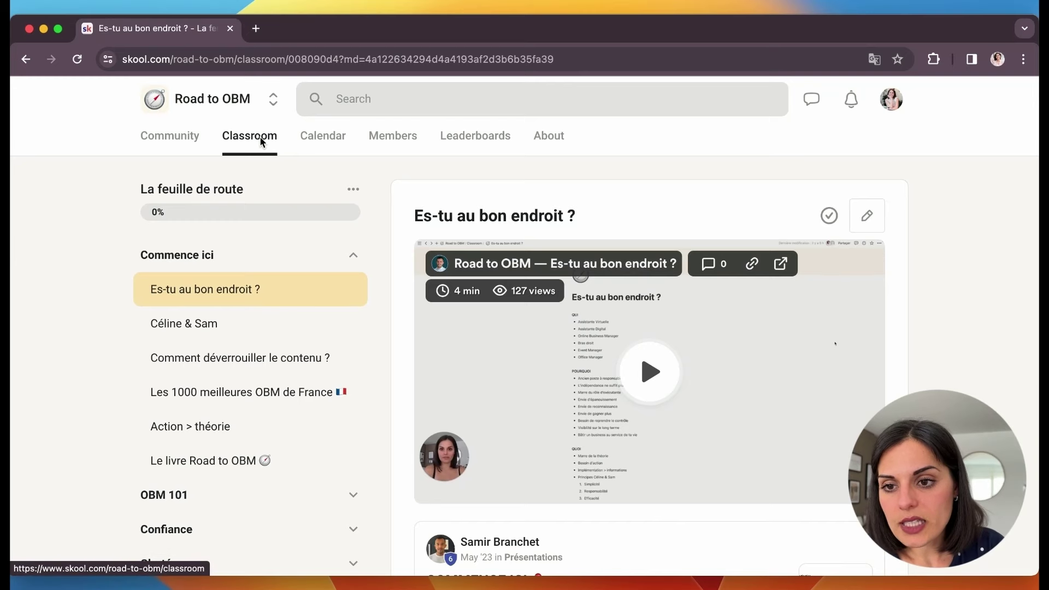
left_click(262, 142)
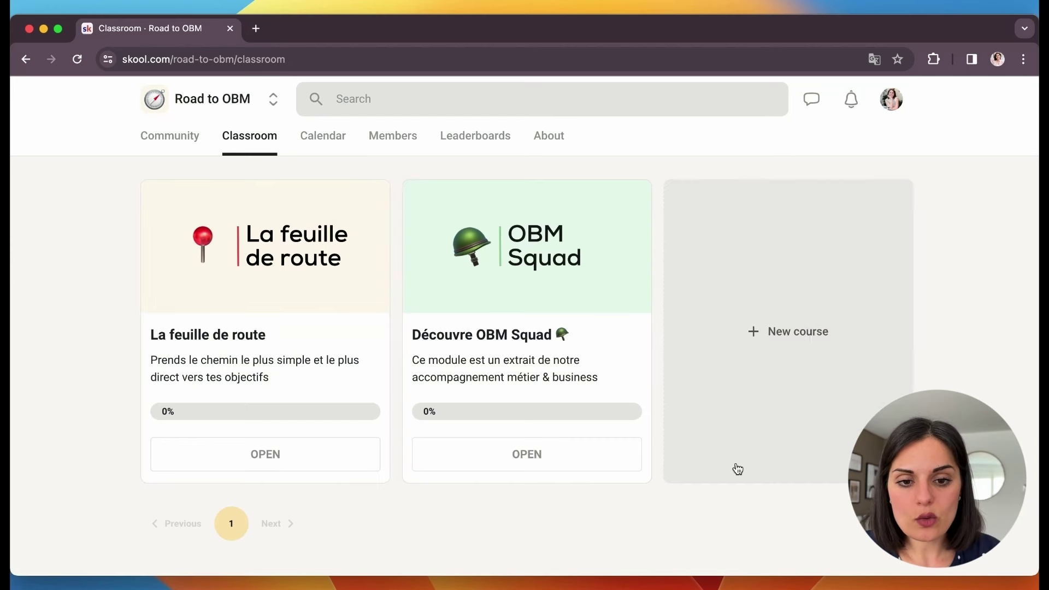
mouse_move(330, 191)
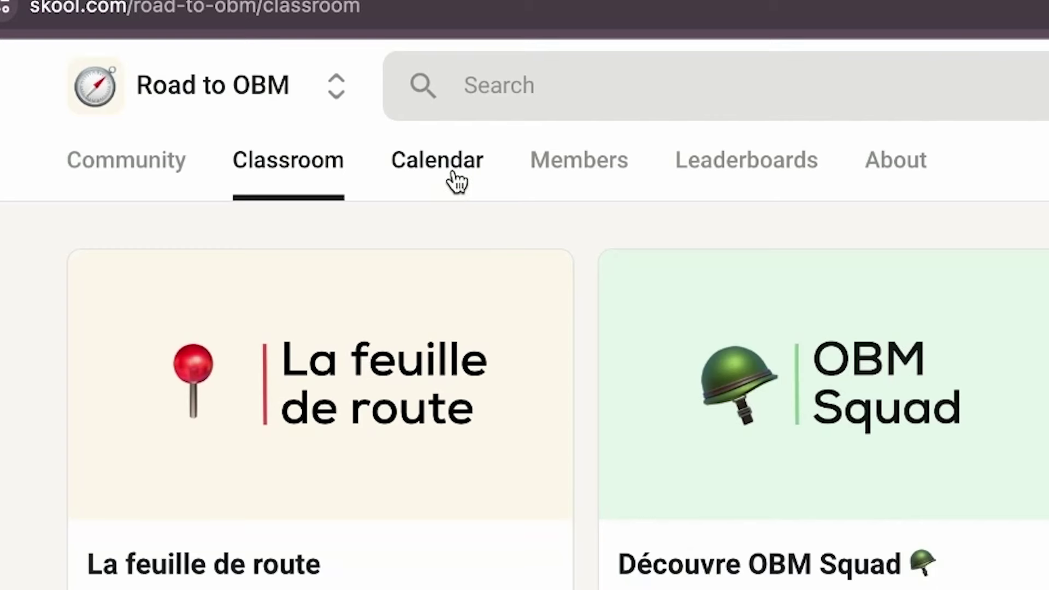
Open the Calendar and advance it from March to April 2024, showing Tuesday 1:30pm War Room events.
left_click(334, 146)
scroll(594, 366, "down", 3)
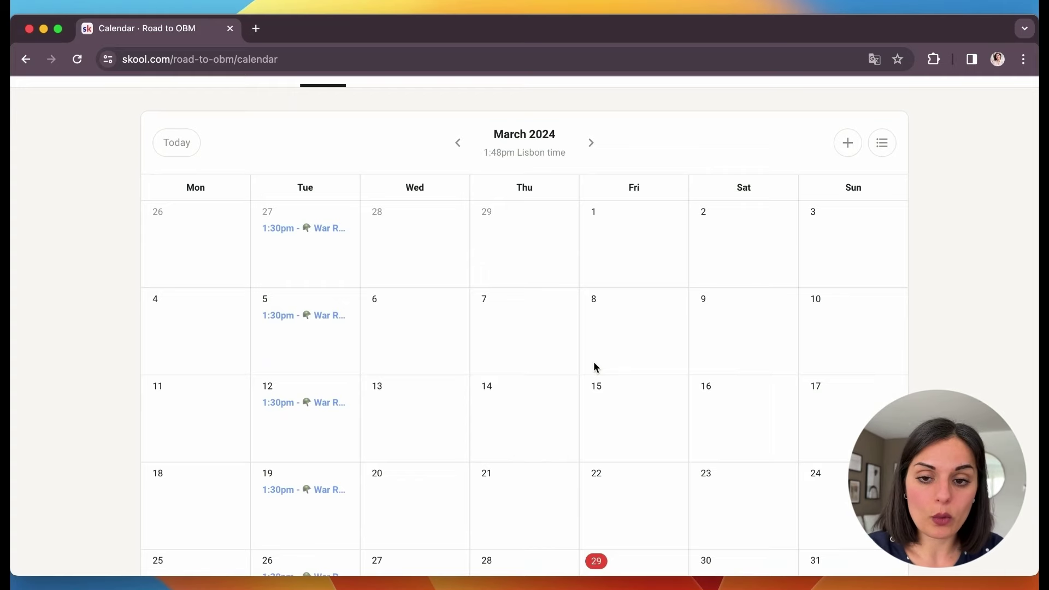
scroll(461, 379, "down", 1)
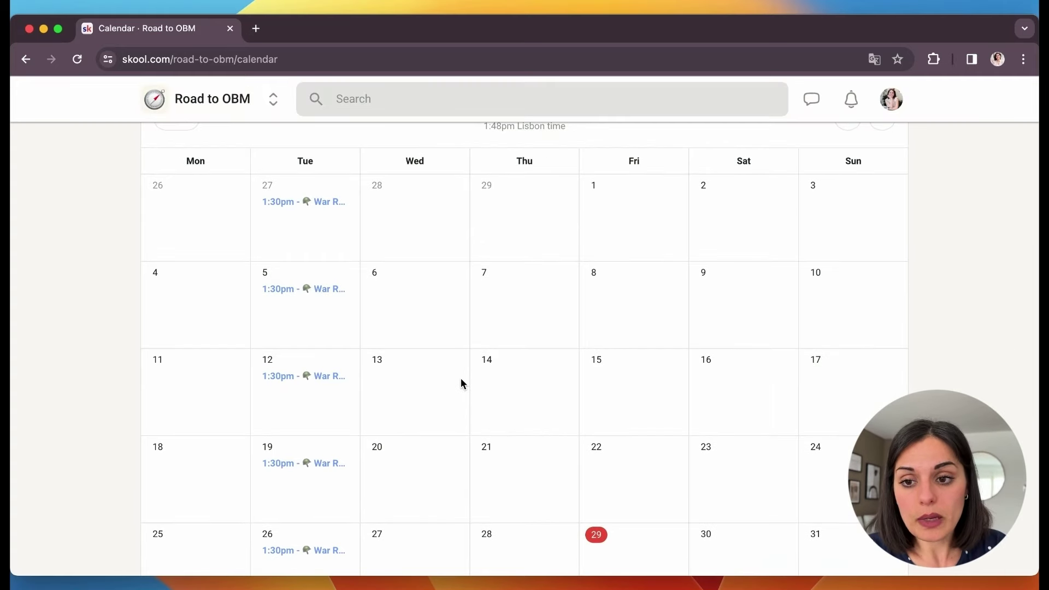
scroll(525, 387, "up", 2)
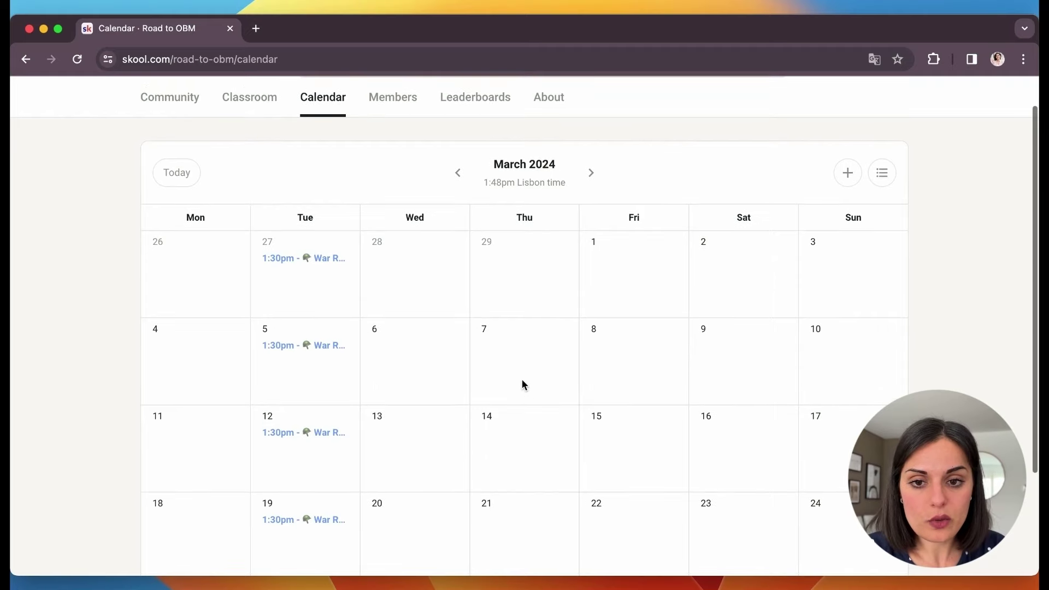
left_click(592, 174)
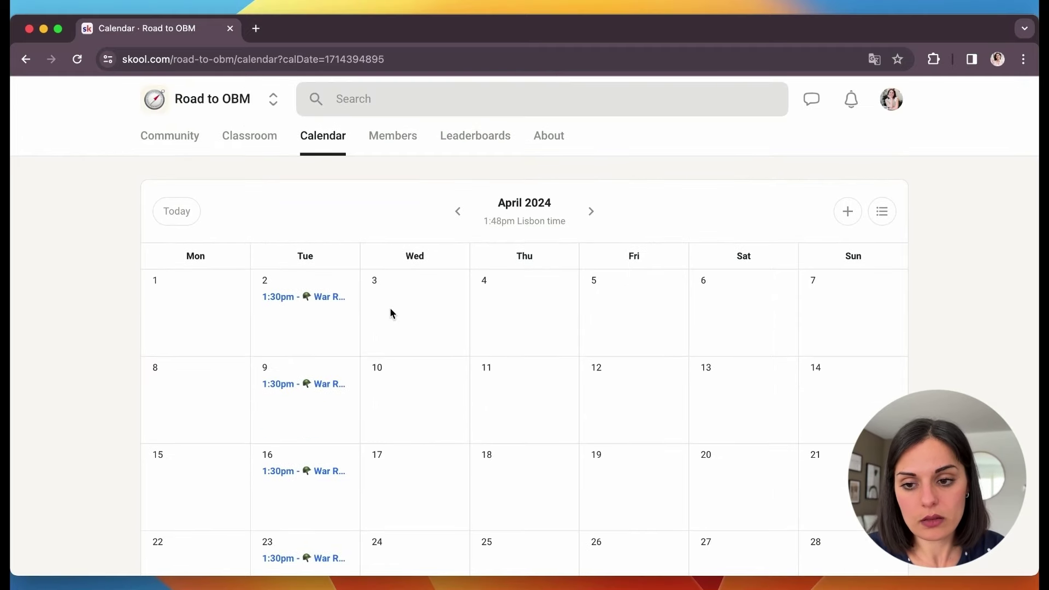
scroll(391, 312, "down", 2)
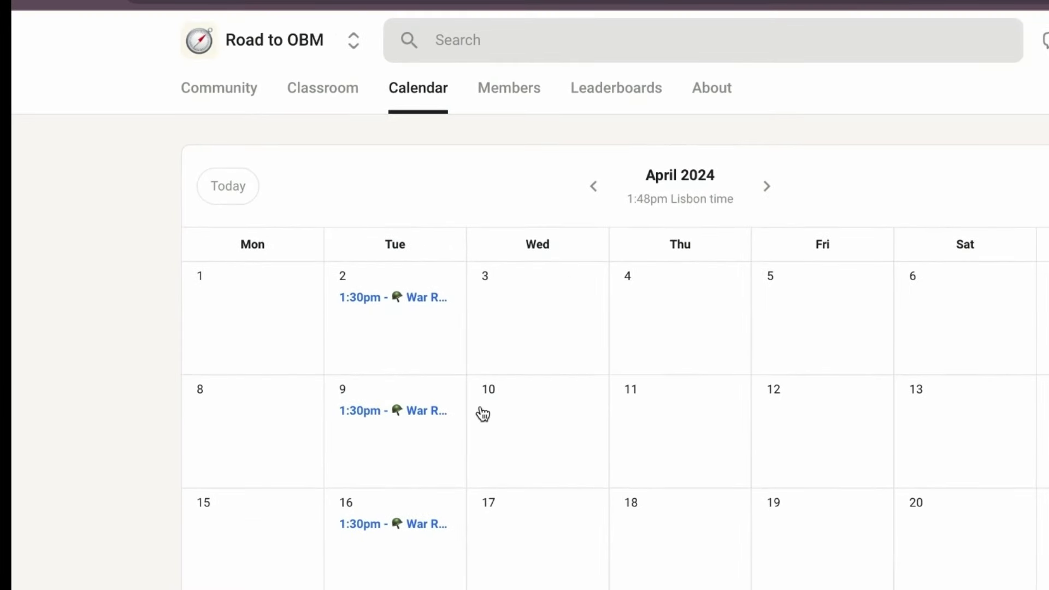
scroll(481, 412, "down", 1)
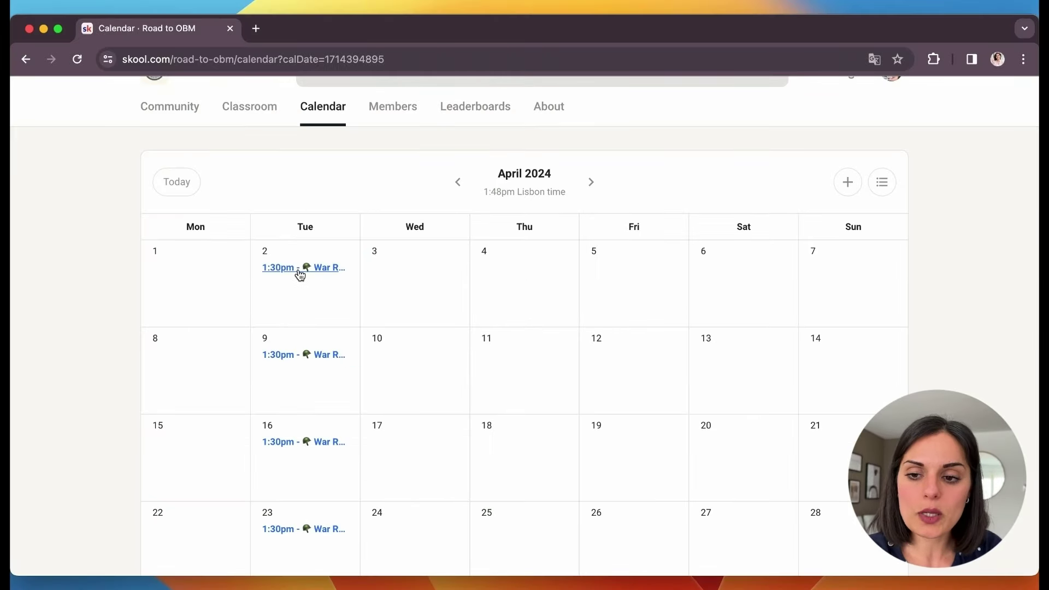
left_click(300, 270)
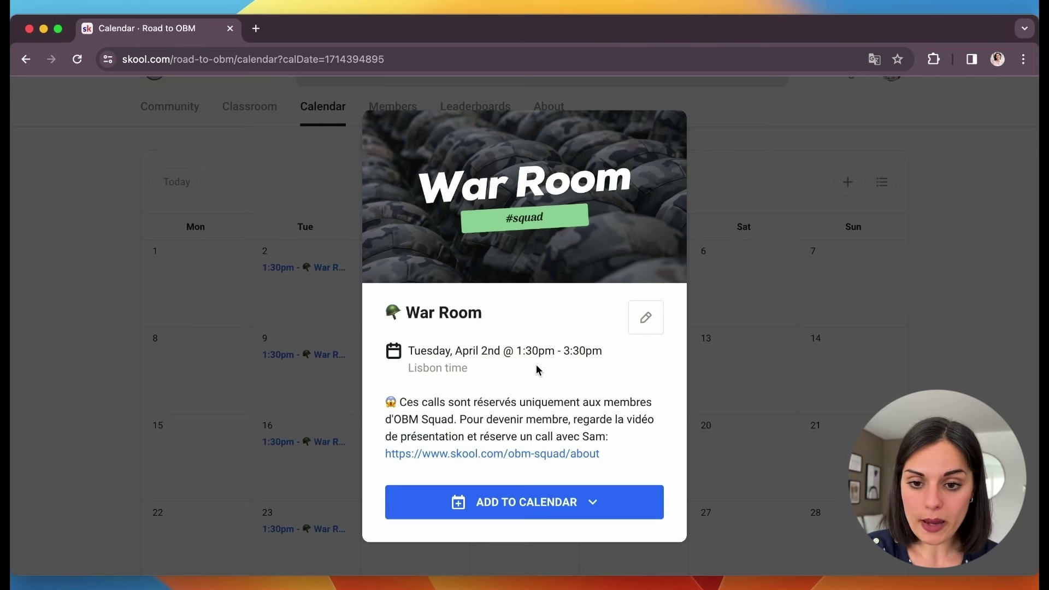
left_click_drag(399, 405, 650, 432)
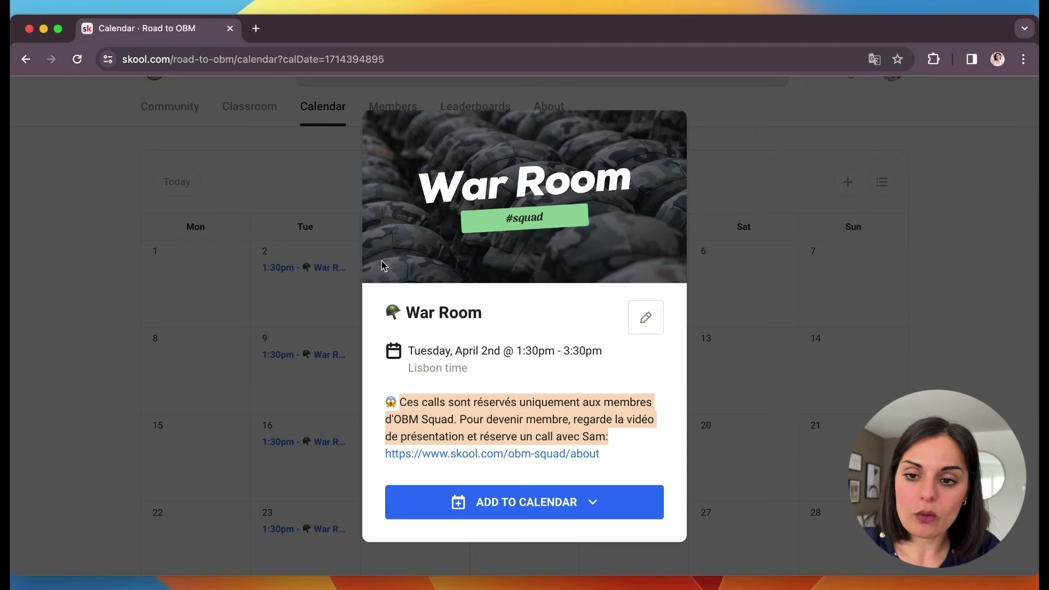
left_click(733, 392)
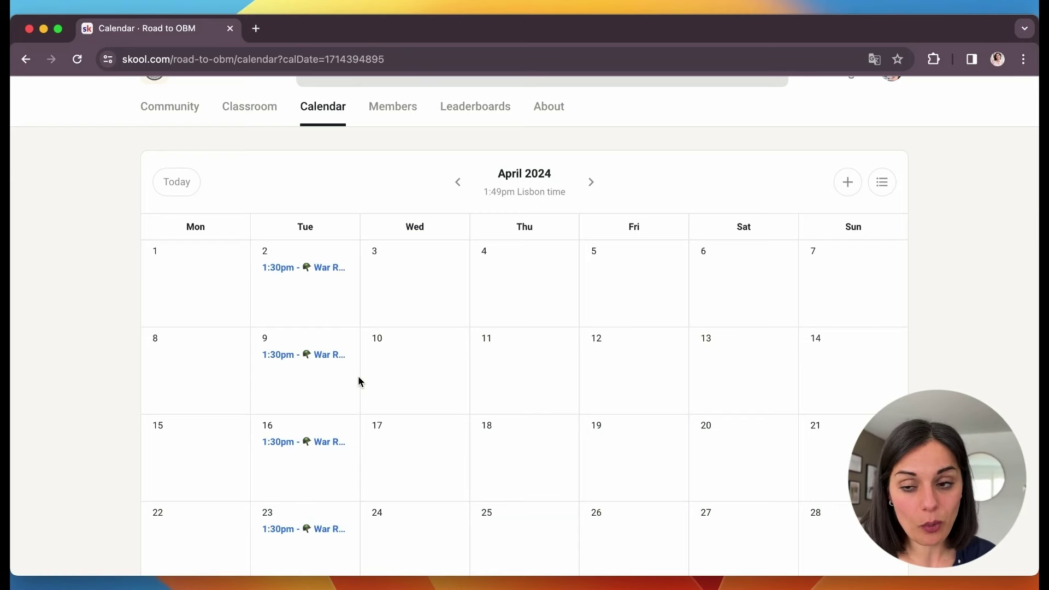
scroll(522, 303, "down", 2)
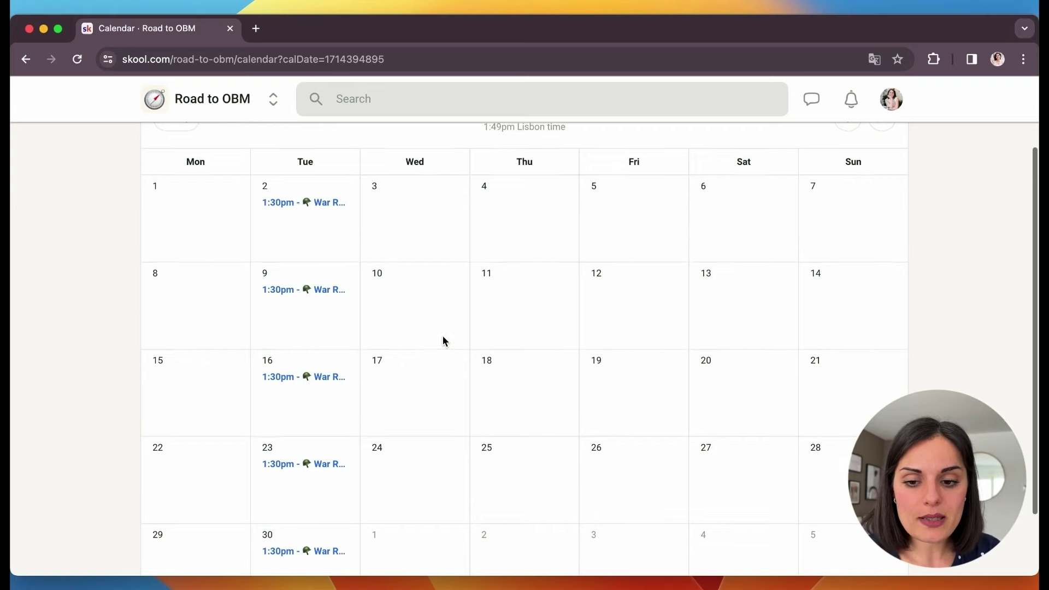
scroll(503, 378, "up", 1)
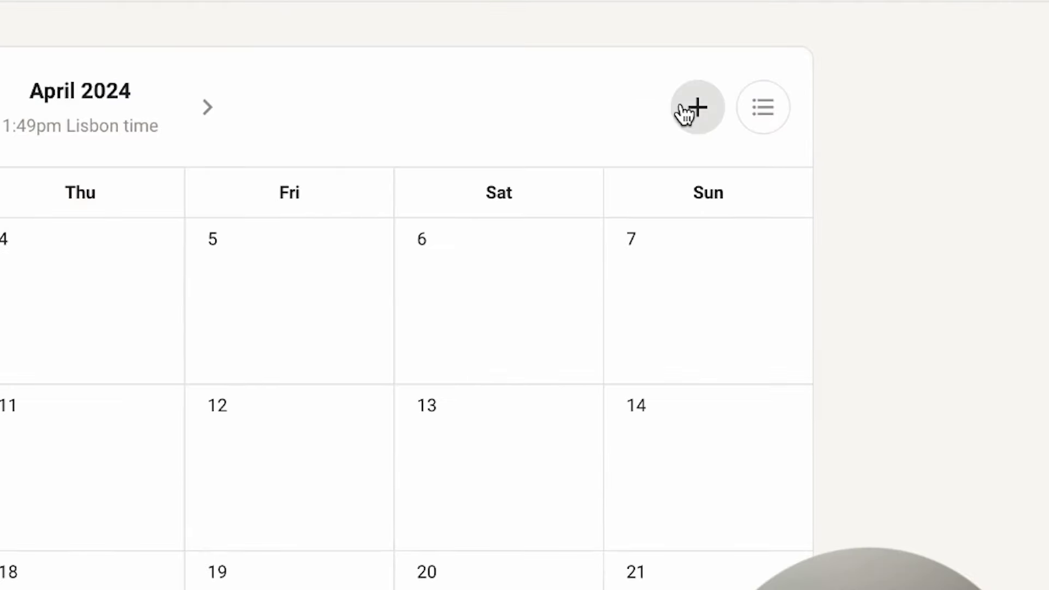
Open the Add event form, focus Title, and view the Time and Duration choices without picking.
left_click(690, 111)
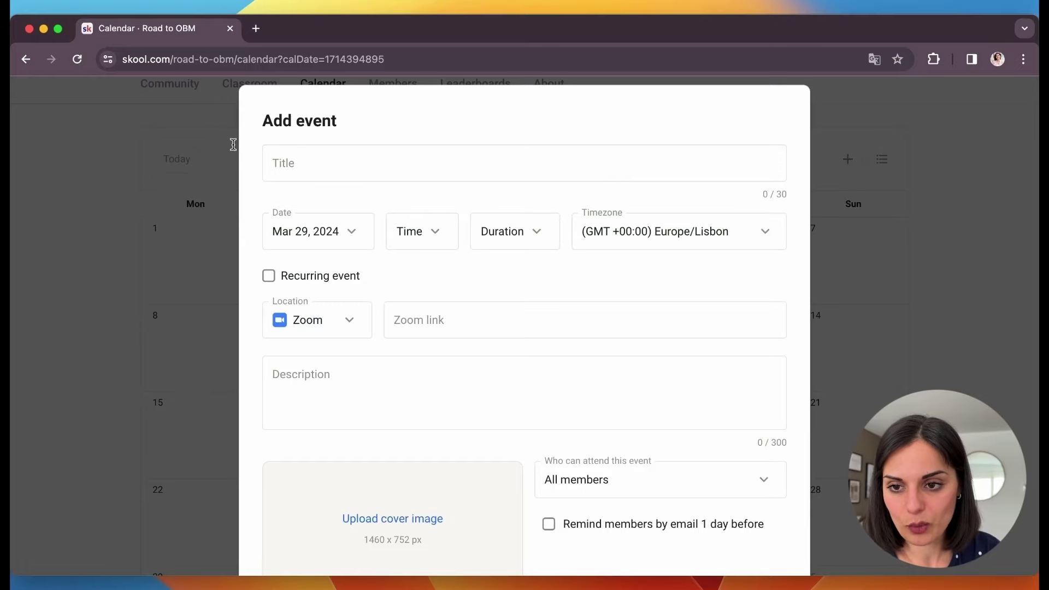
left_click(290, 159)
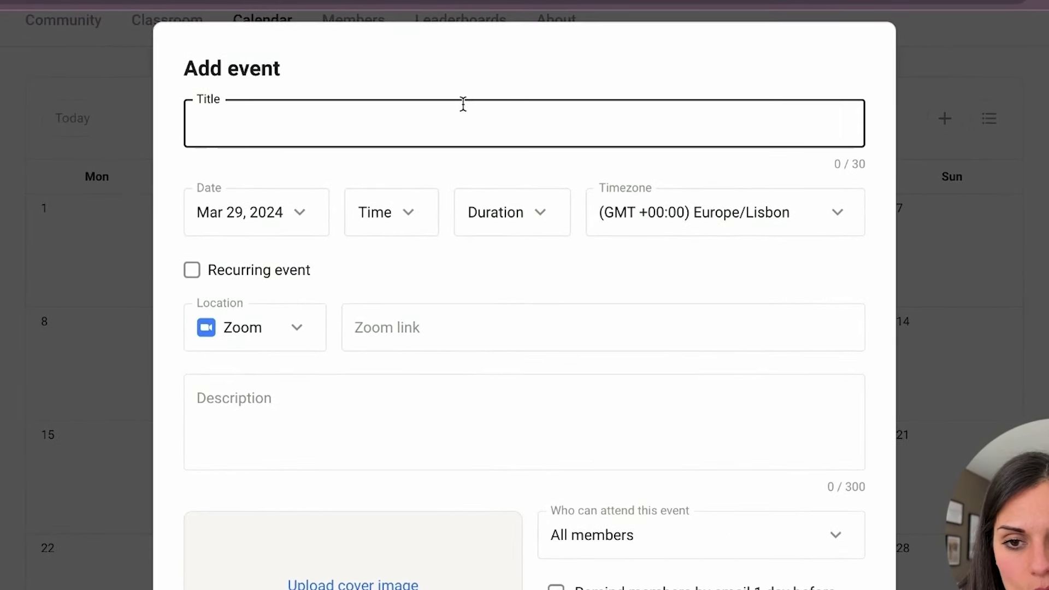
left_click(408, 215)
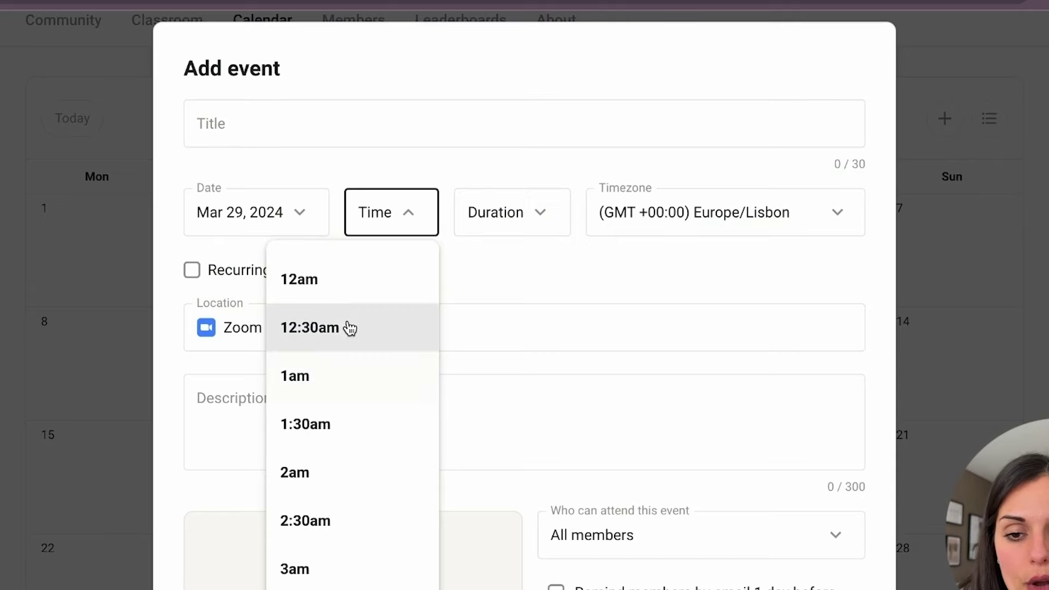
left_click(506, 171)
left_click(511, 219)
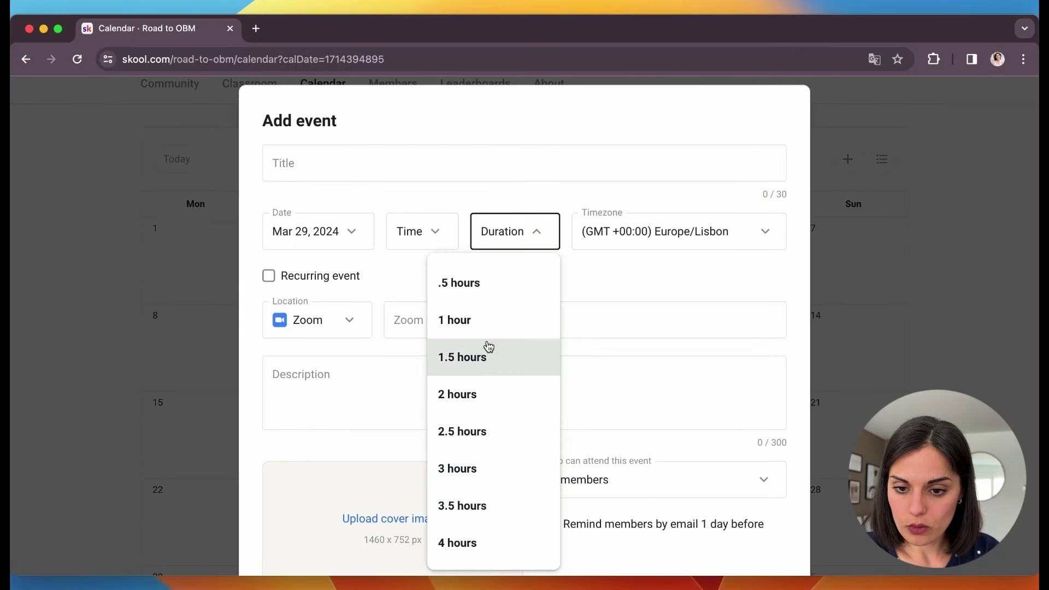
scroll(518, 511, "down", 6)
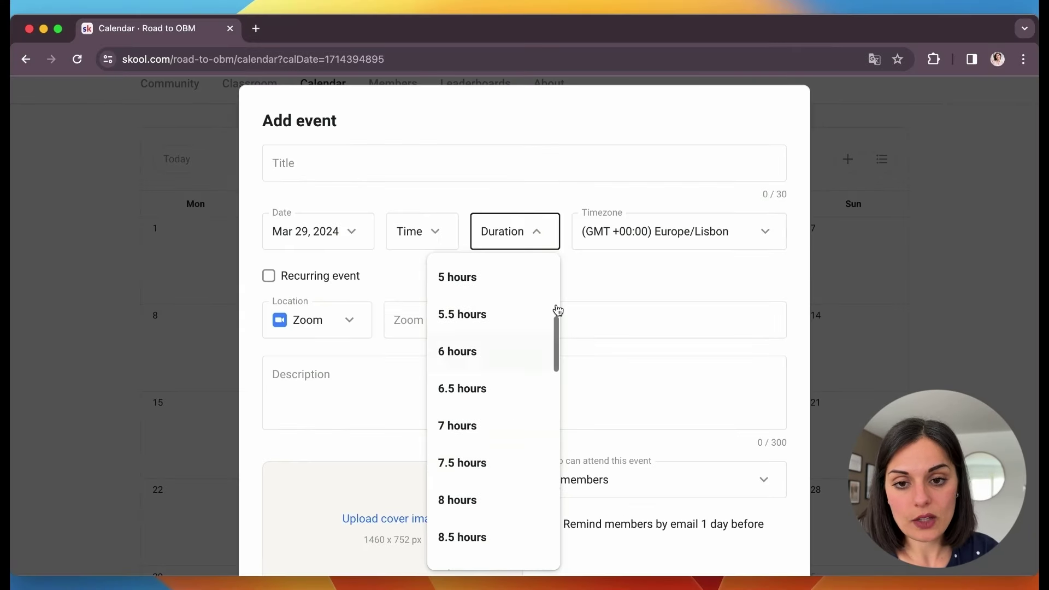
left_click(627, 208)
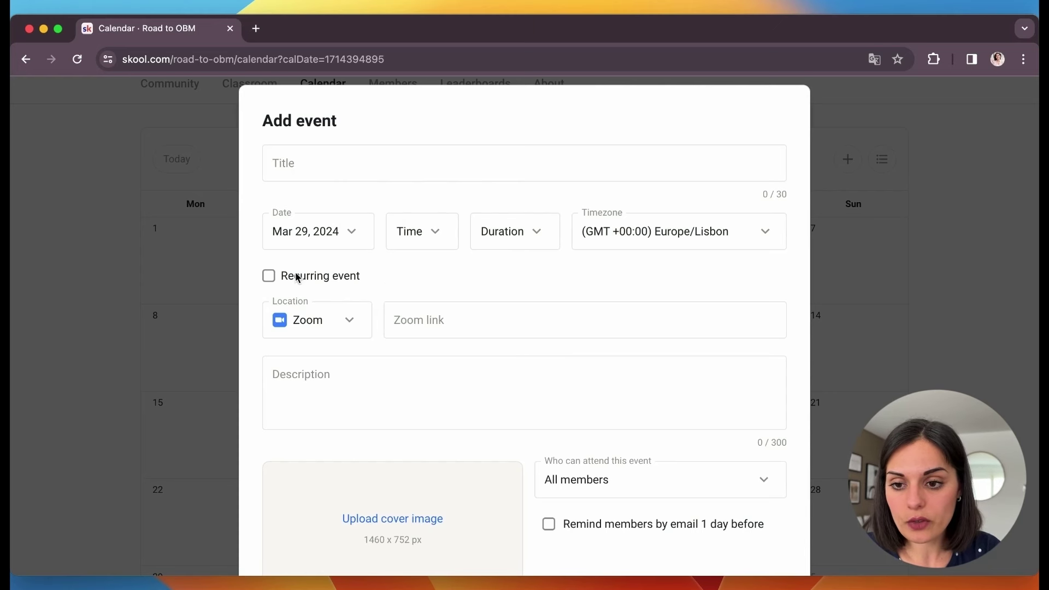
Turn on Recurring event, repeating every 1 Week.
left_click(272, 278)
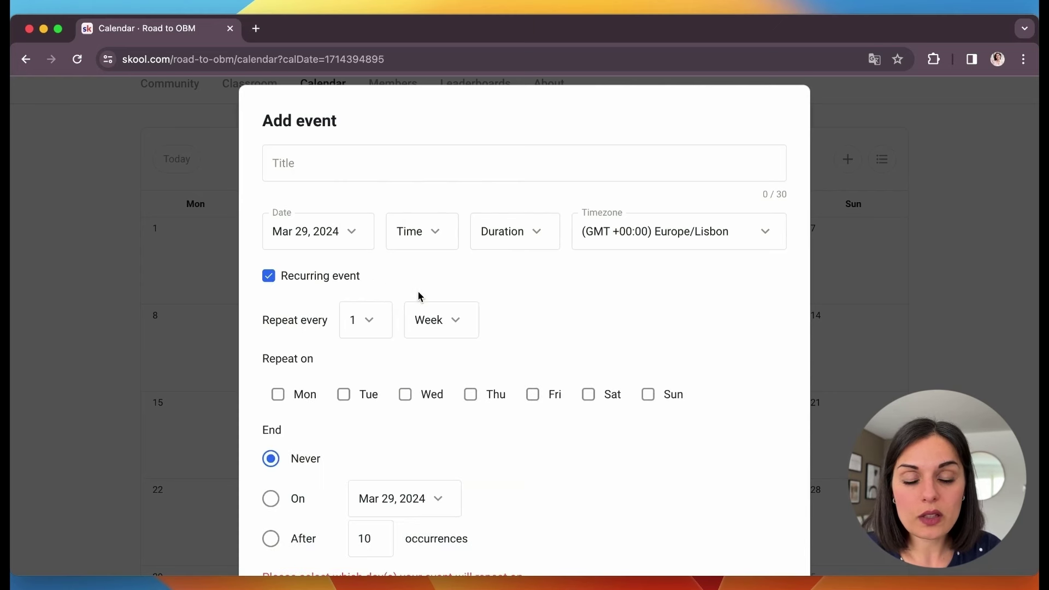
left_click(378, 321)
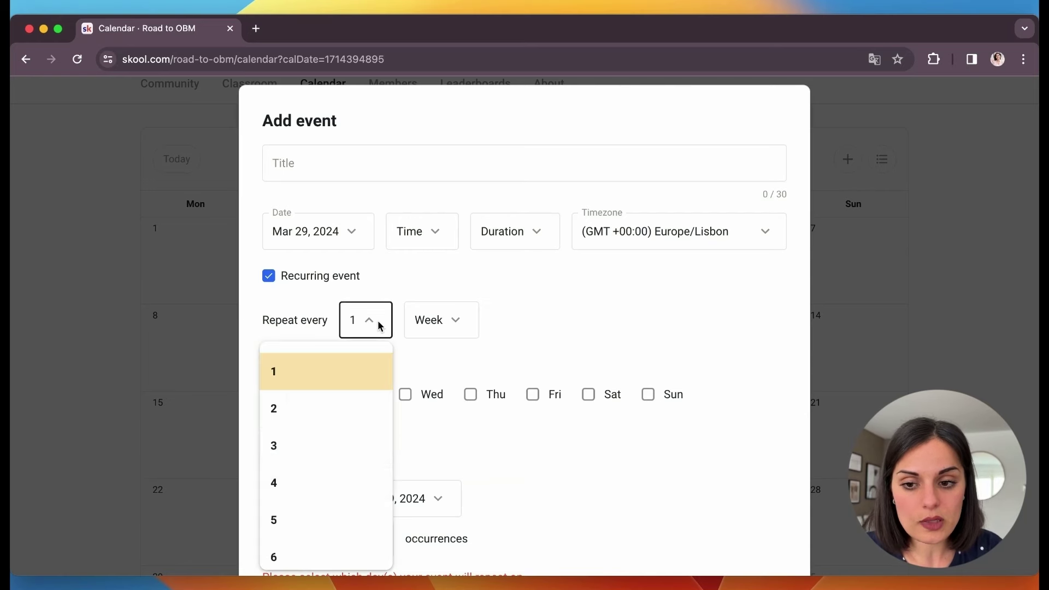
left_click(448, 335)
left_click(461, 320)
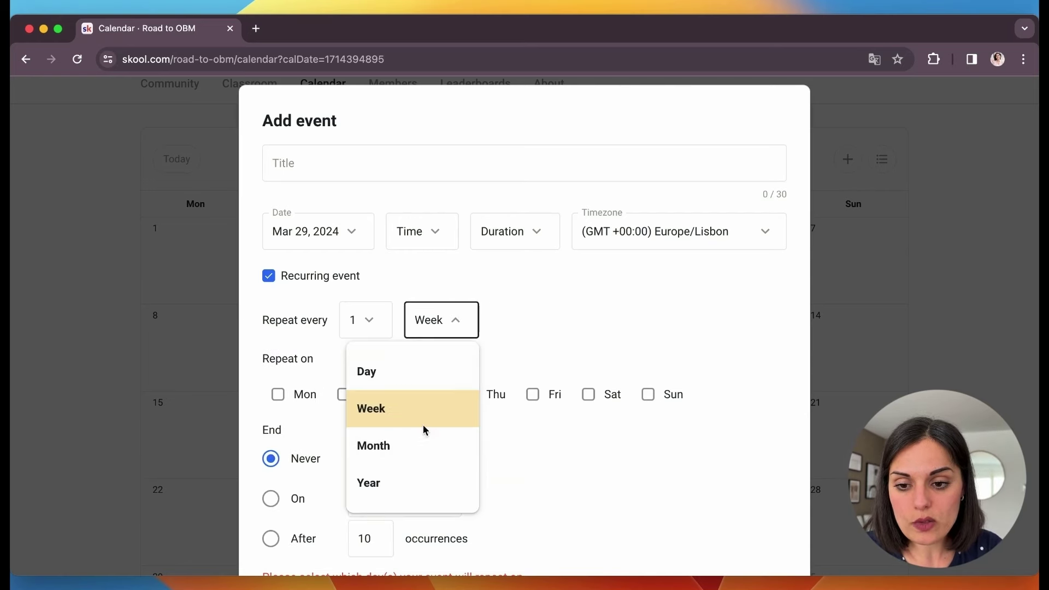
left_click(372, 410)
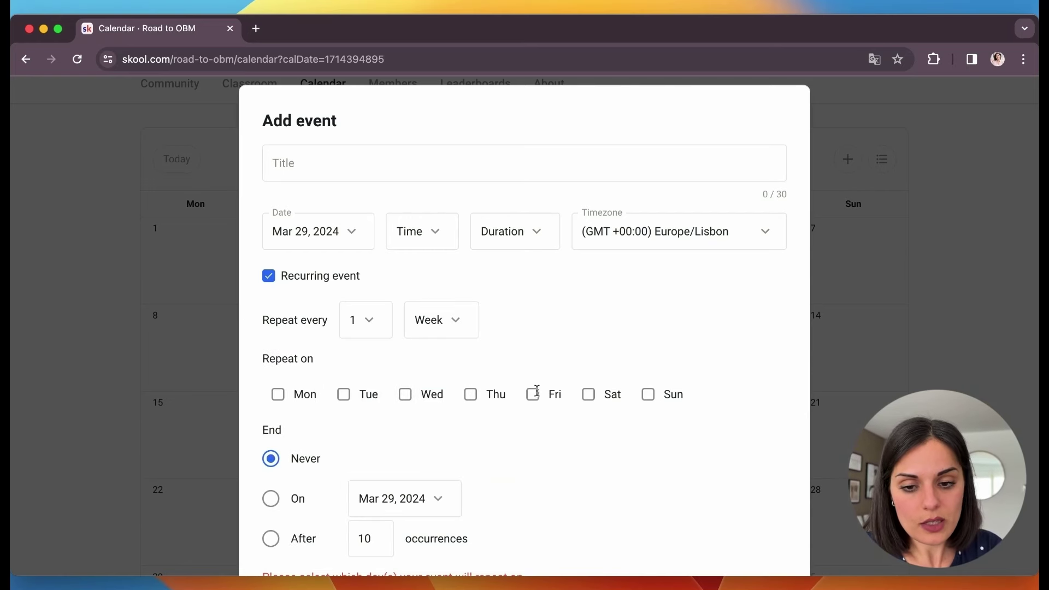
Keep Zoom as the event's location.
scroll(661, 421, "down", 3)
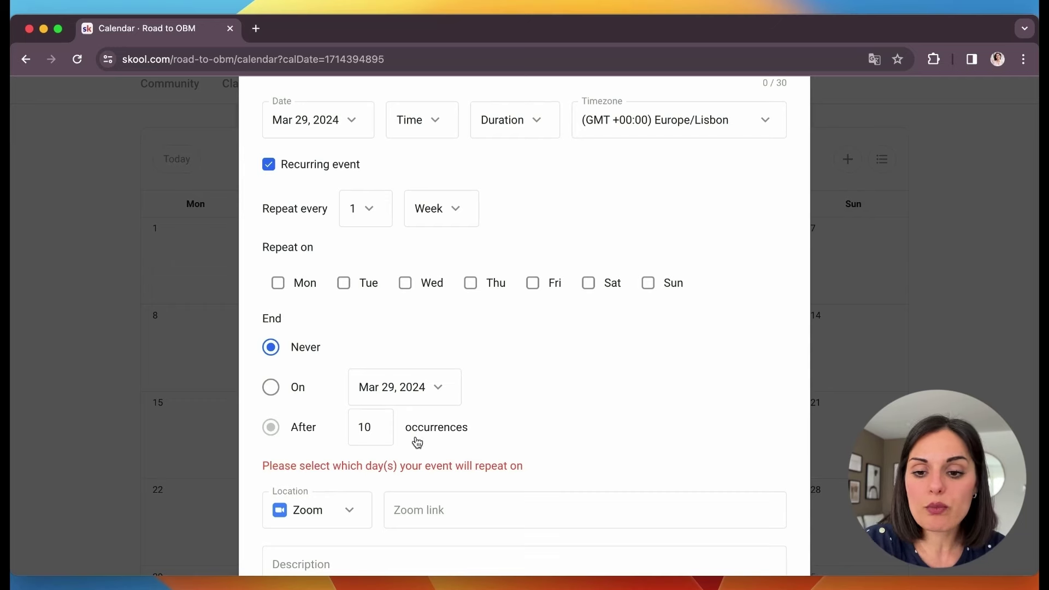
scroll(583, 422, "down", 3)
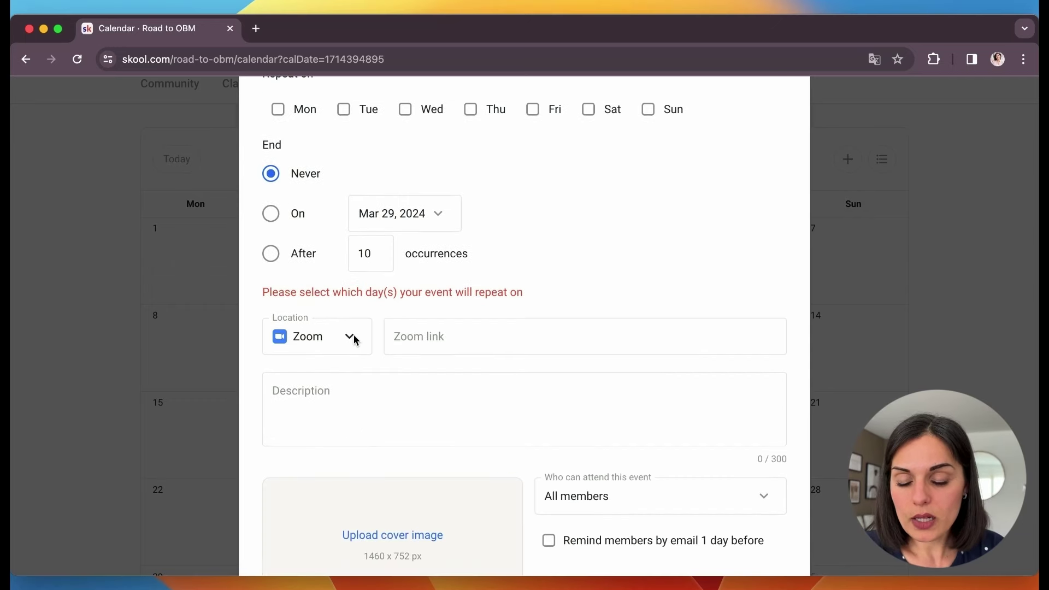
left_click(353, 338)
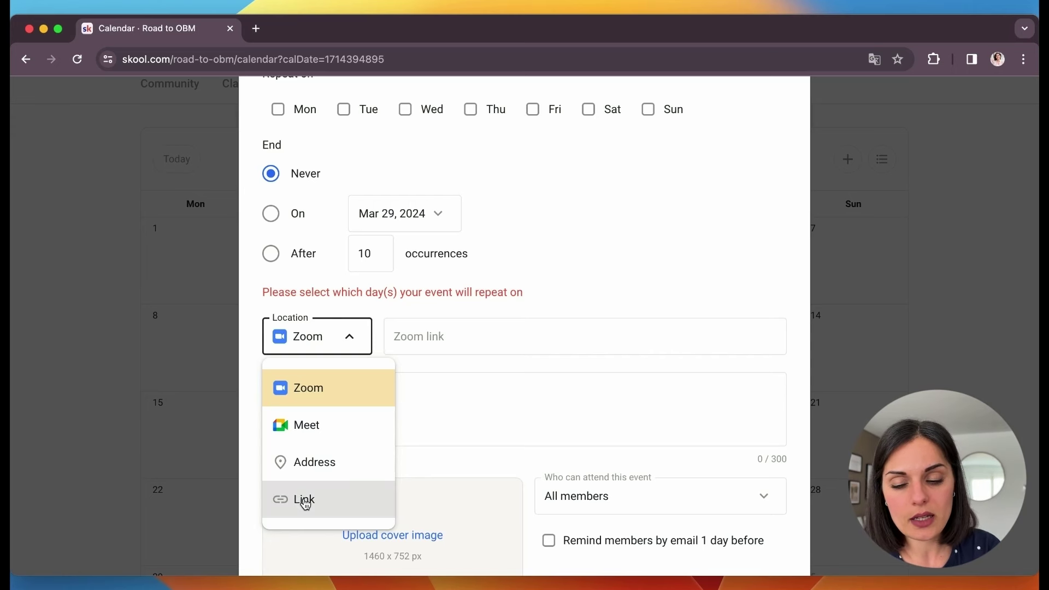
left_click(551, 300)
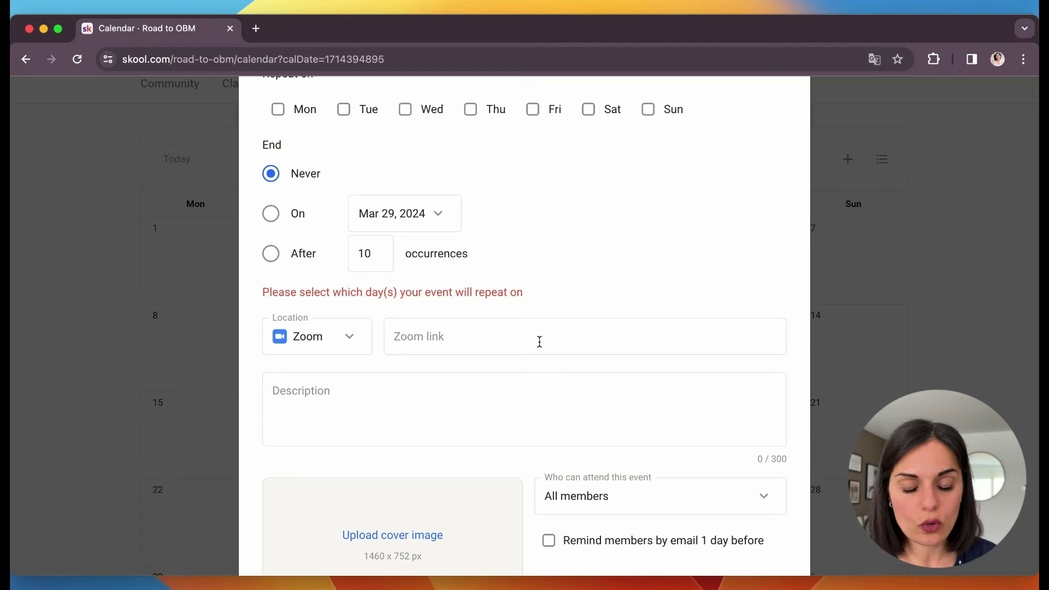
Focus the event description field and view the Who can attend options.
left_click(321, 405)
scroll(511, 426, "down", 3)
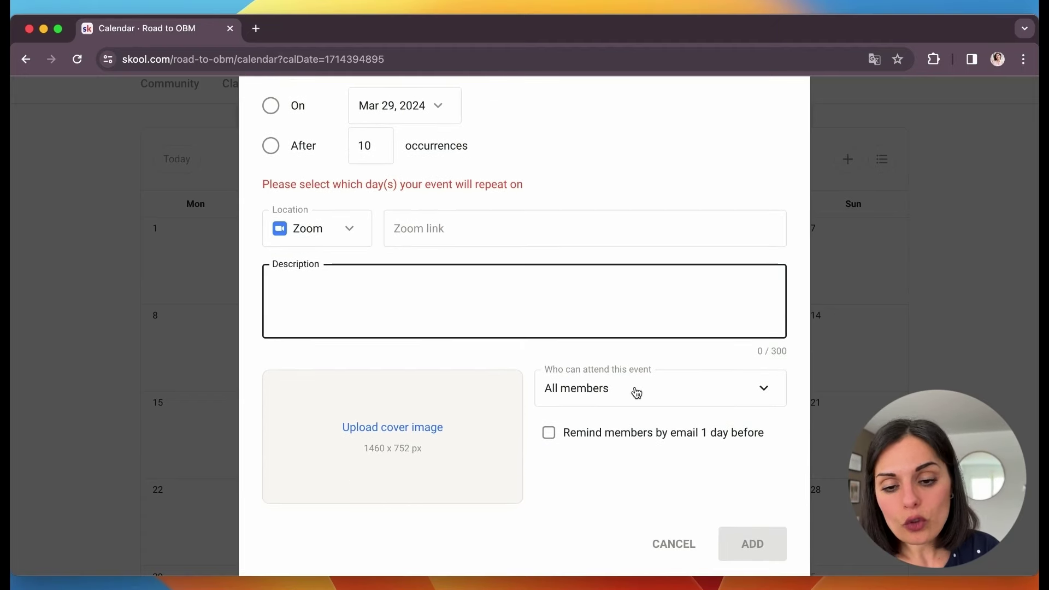
left_click(663, 392)
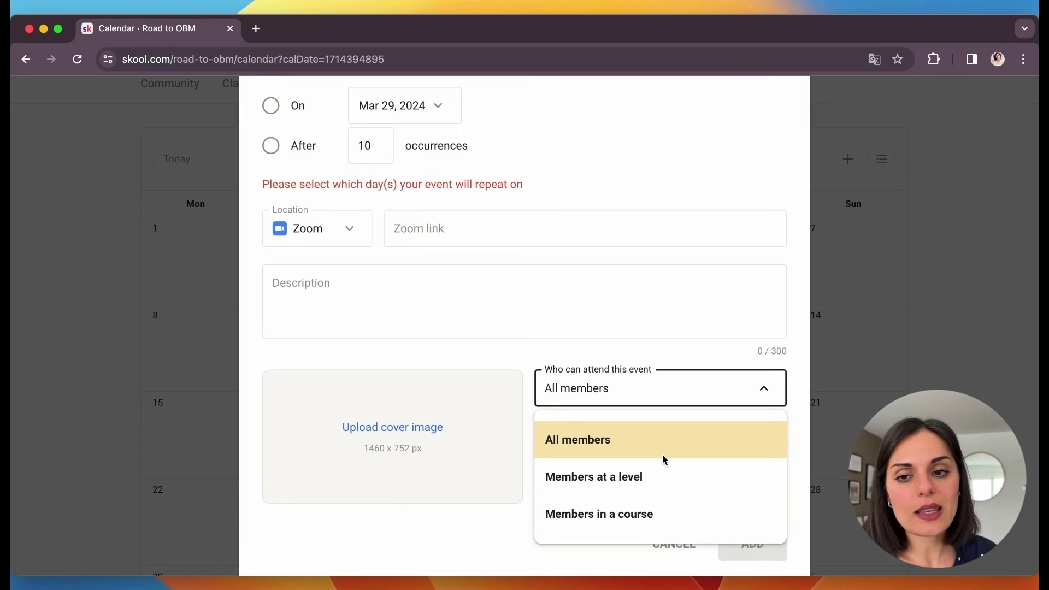
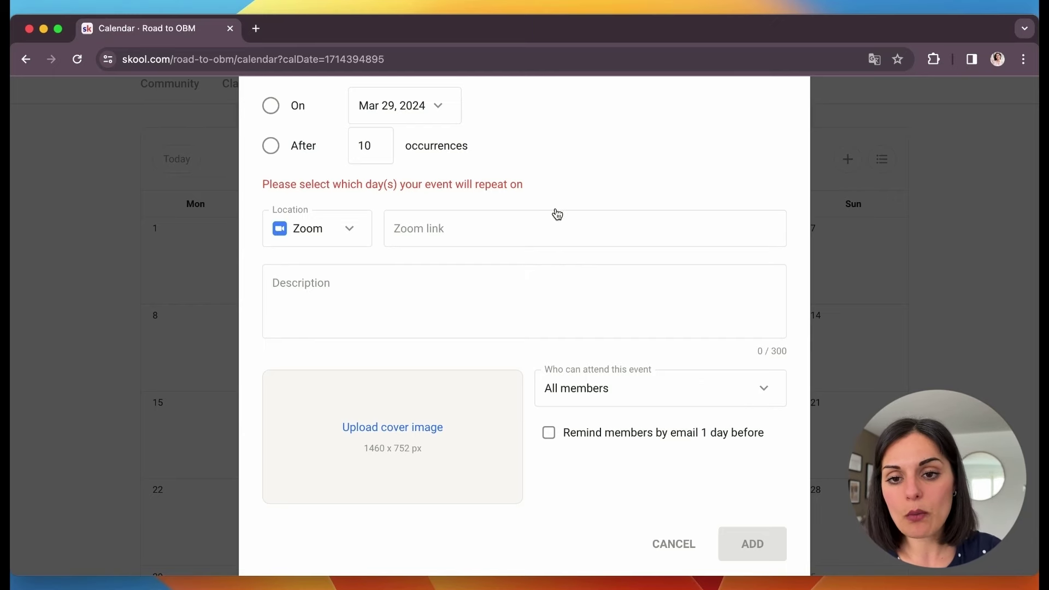
Leave the new event open to All members, then cancel it without adding it.
left_click(665, 391)
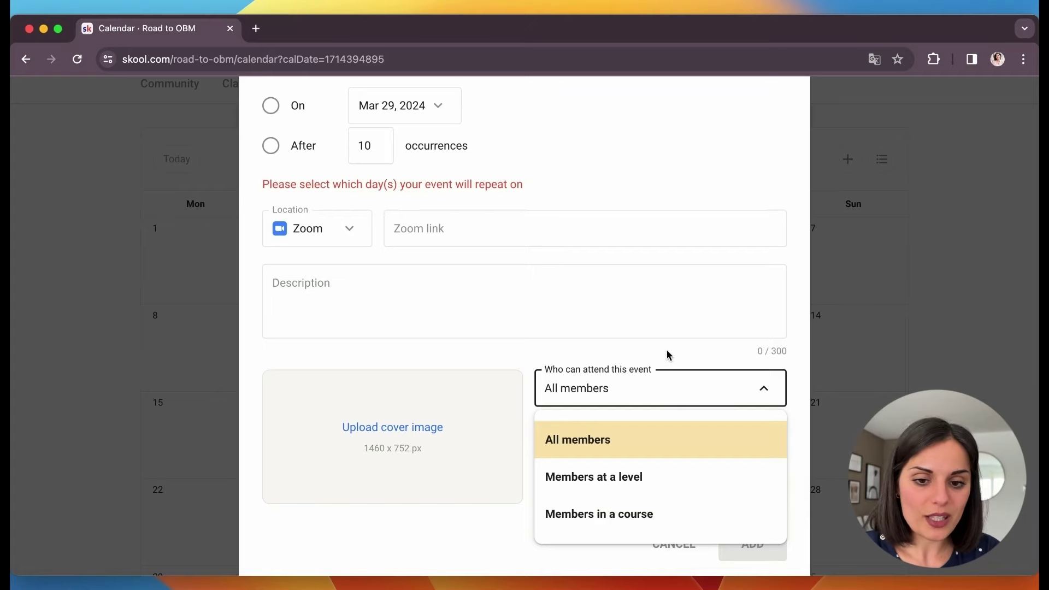
left_click(685, 348)
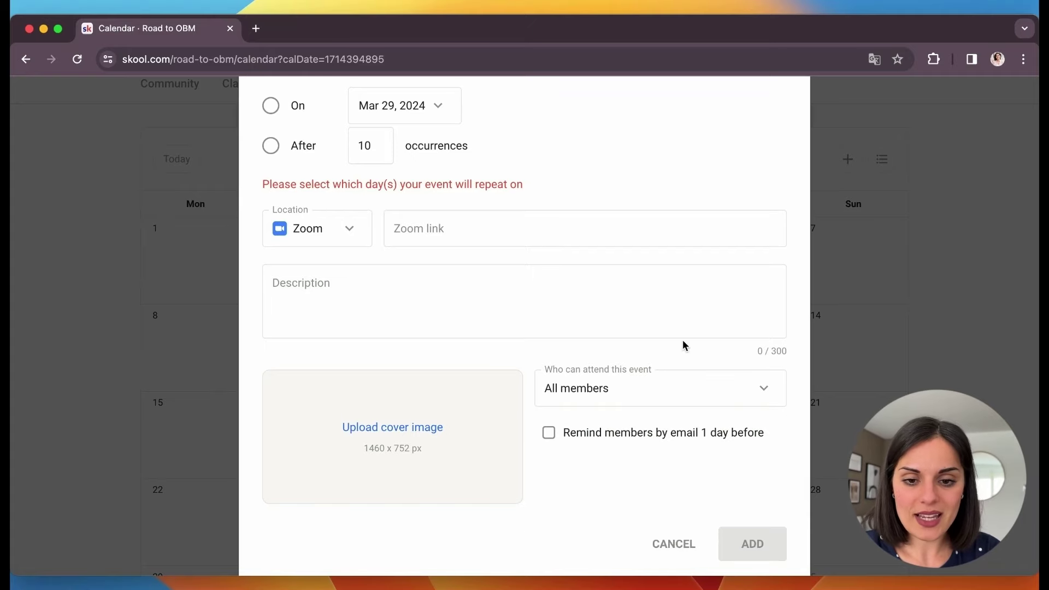
left_click(673, 544)
Start a new calendar event and switch the one-day email reminder on, then off again.
scroll(564, 356, "up", 2)
scroll(565, 356, "down", 3)
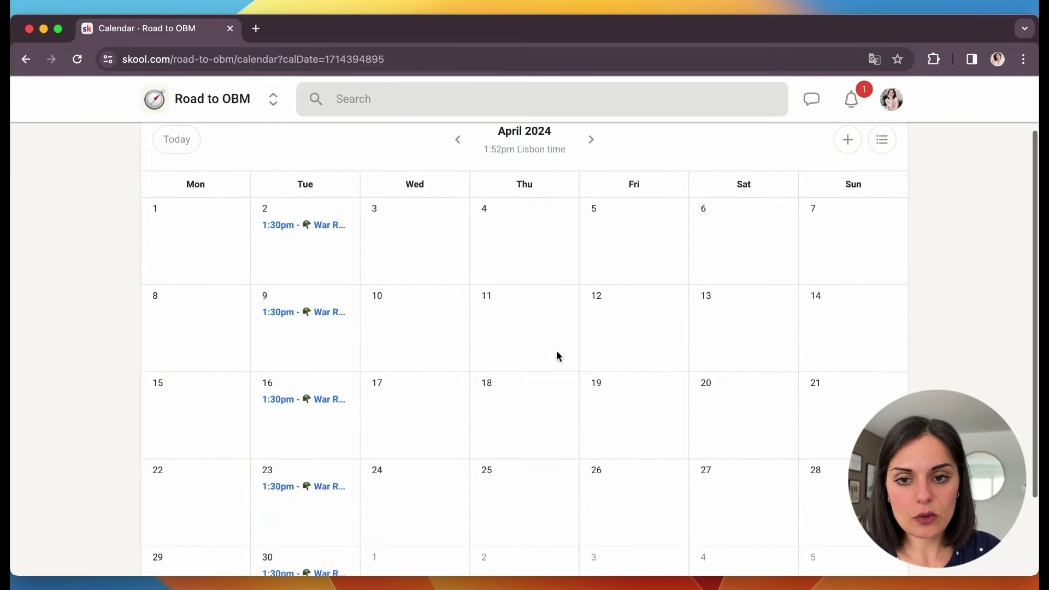
scroll(519, 371, "up", 2)
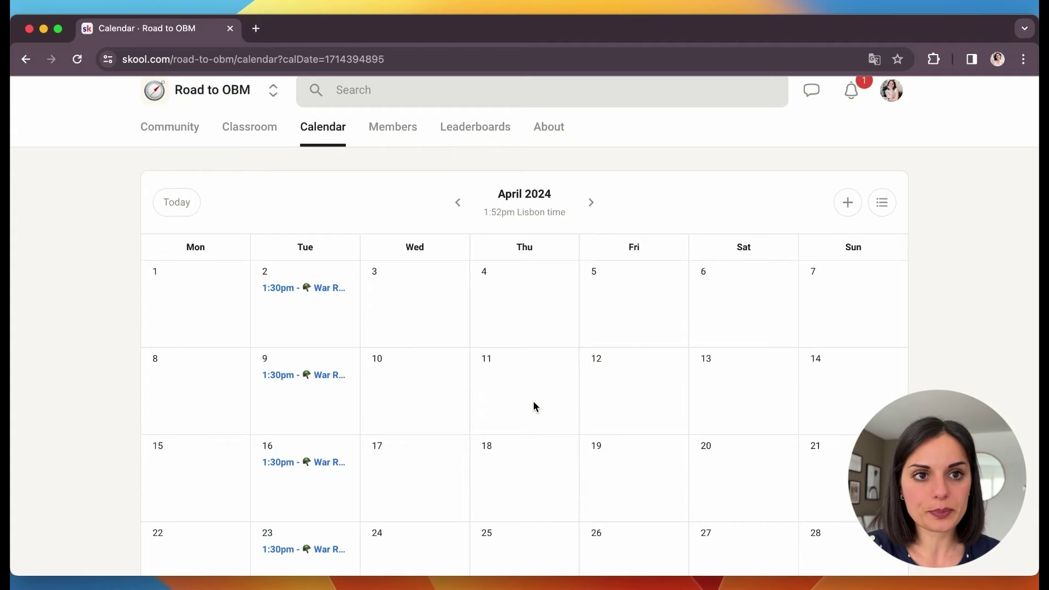
scroll(533, 404, "down", 1)
left_click(846, 172)
scroll(525, 370, "down", 3)
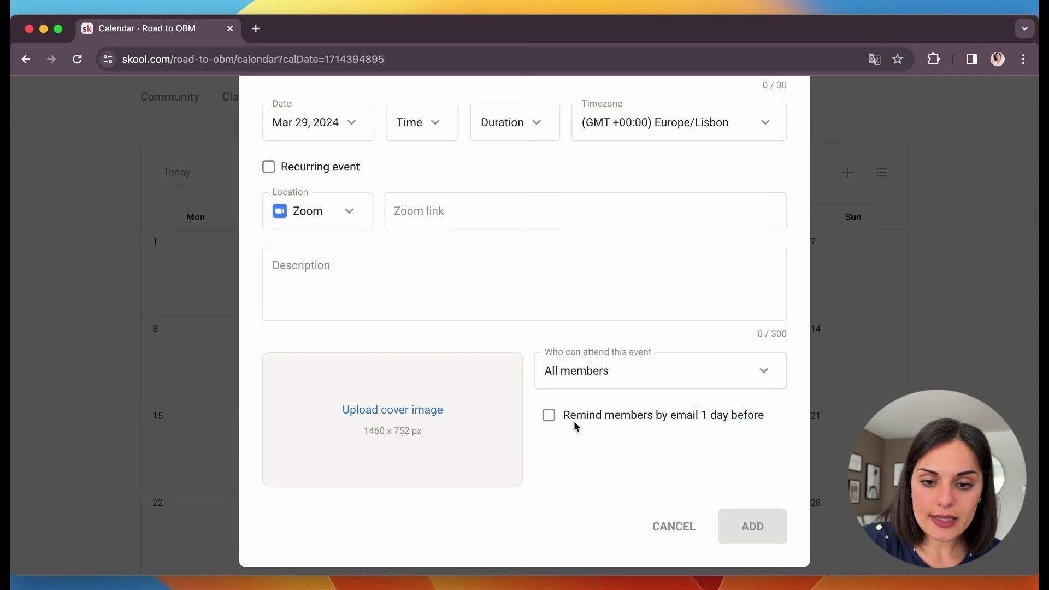
left_click(549, 416)
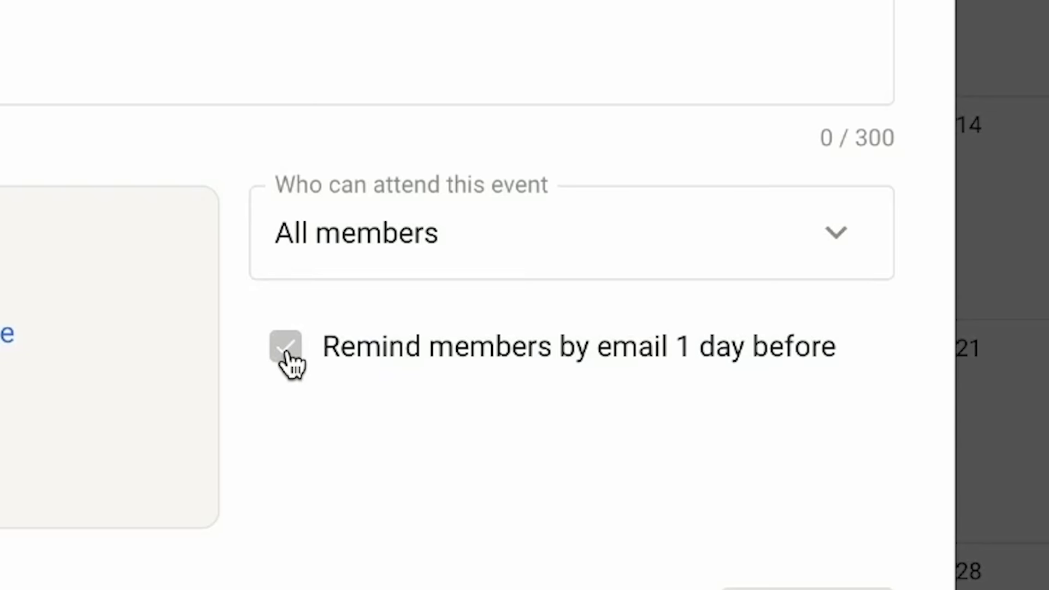
left_click(286, 352)
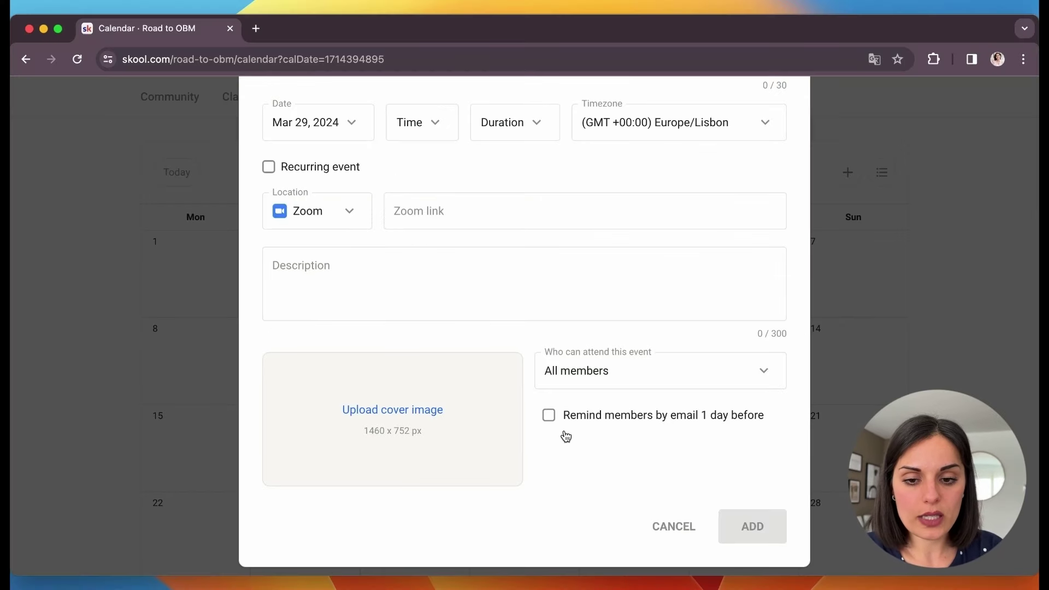
Keep all members as attendees, discard the event, and go to the Community feed.
left_click(600, 373)
left_click(608, 422)
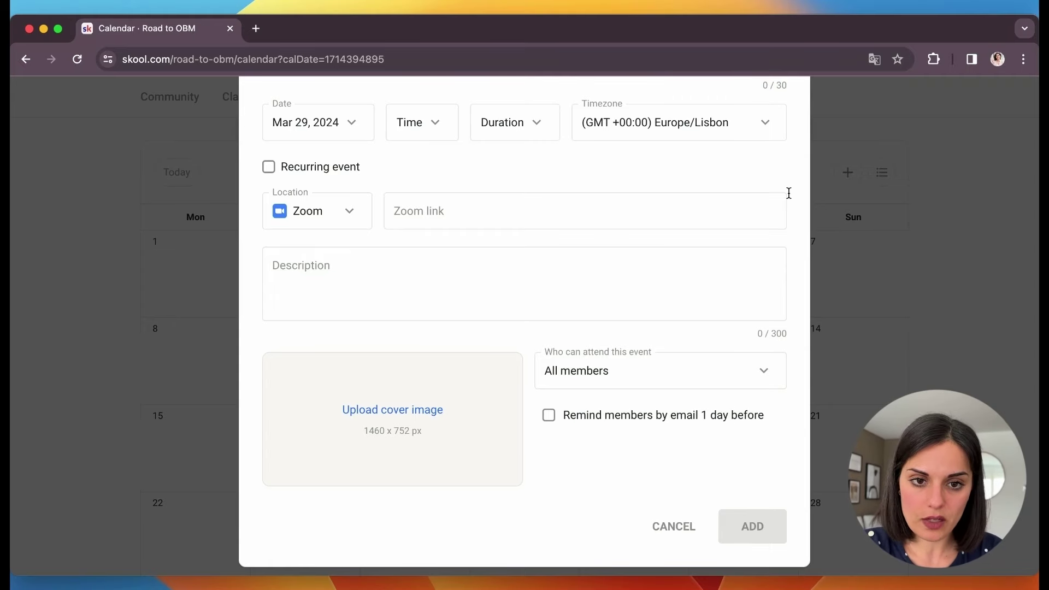
scroll(782, 173, "up", 3)
scroll(758, 360, "down", 3)
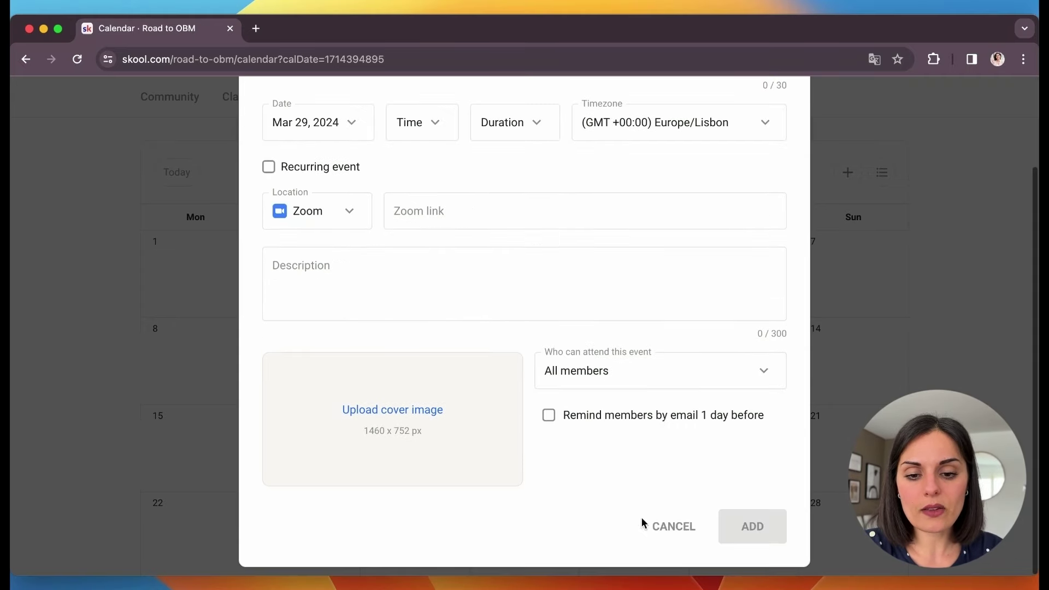
left_click(676, 526)
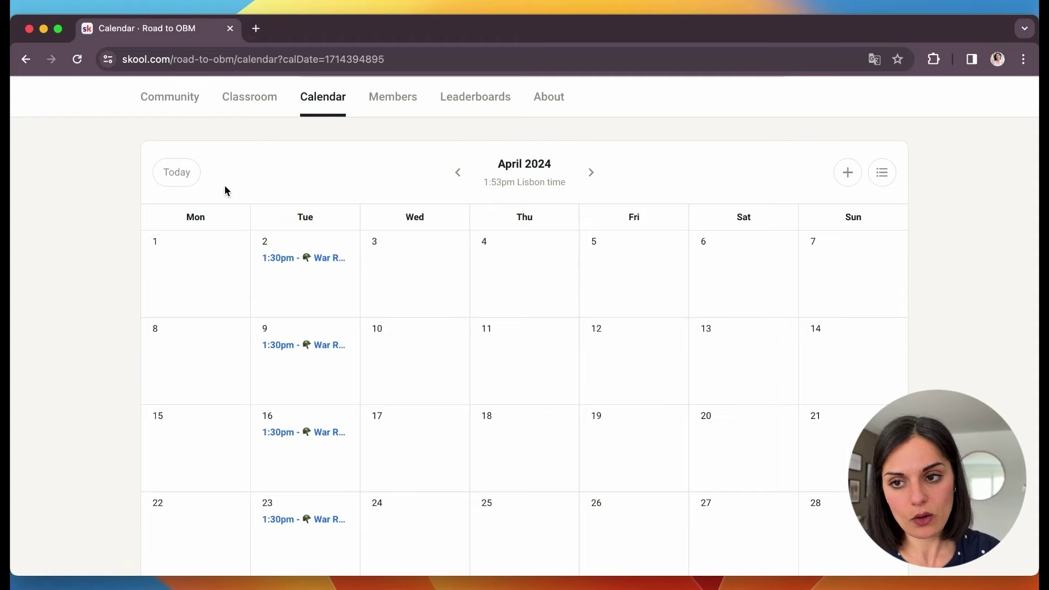
left_click(156, 100)
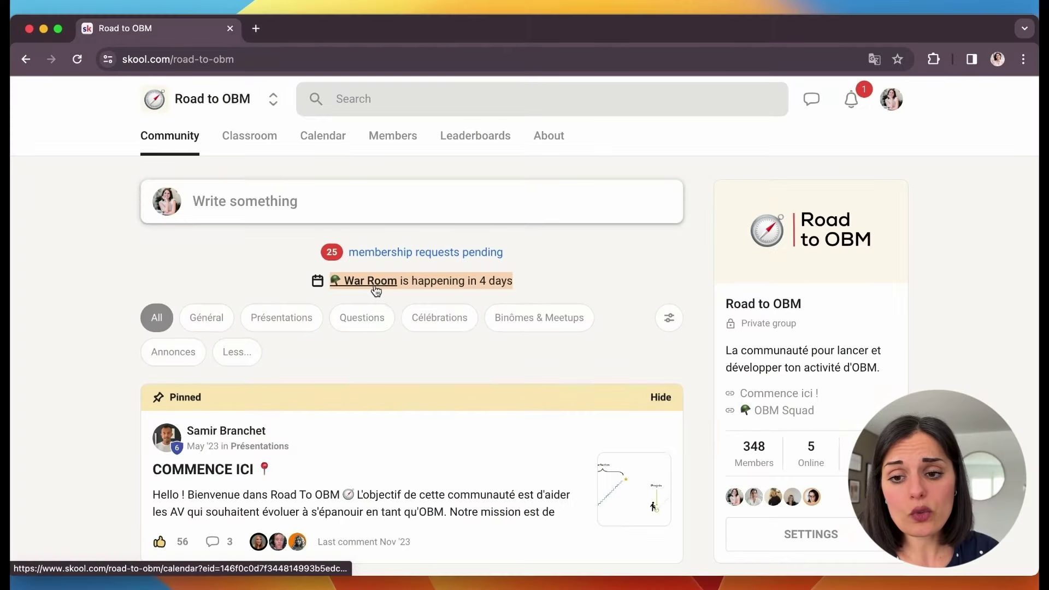
Open the War Room event, view its Add to Calendar services, then close it.
left_click(376, 290)
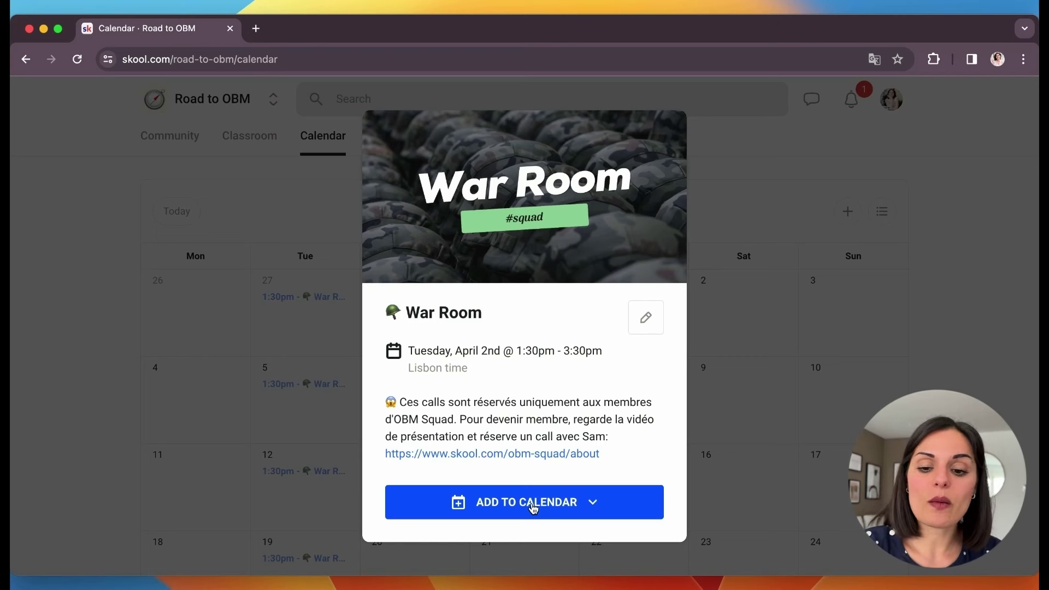
left_click(533, 505)
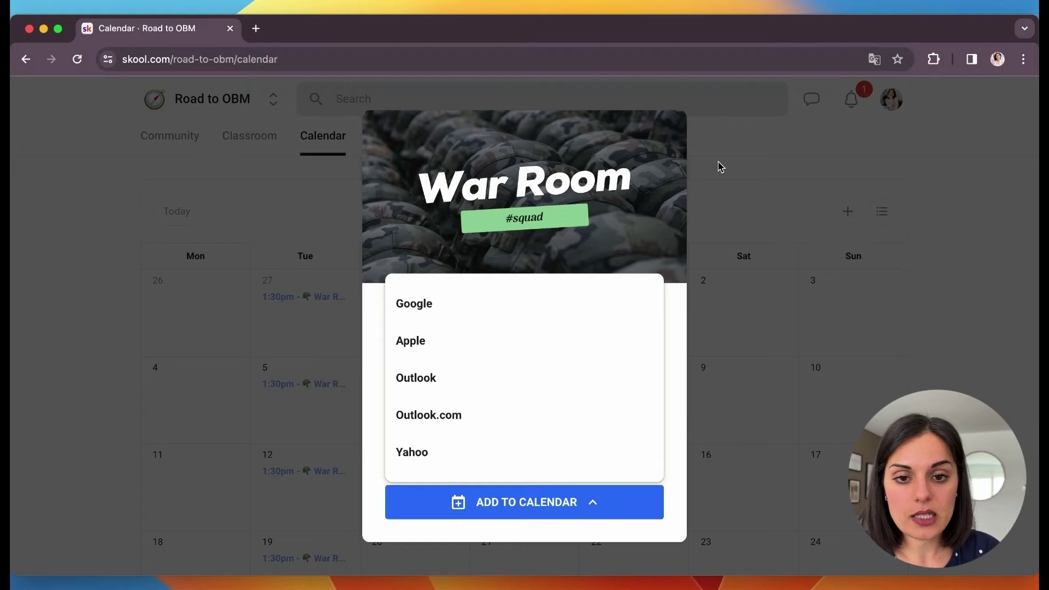
left_click(674, 191)
left_click(719, 182)
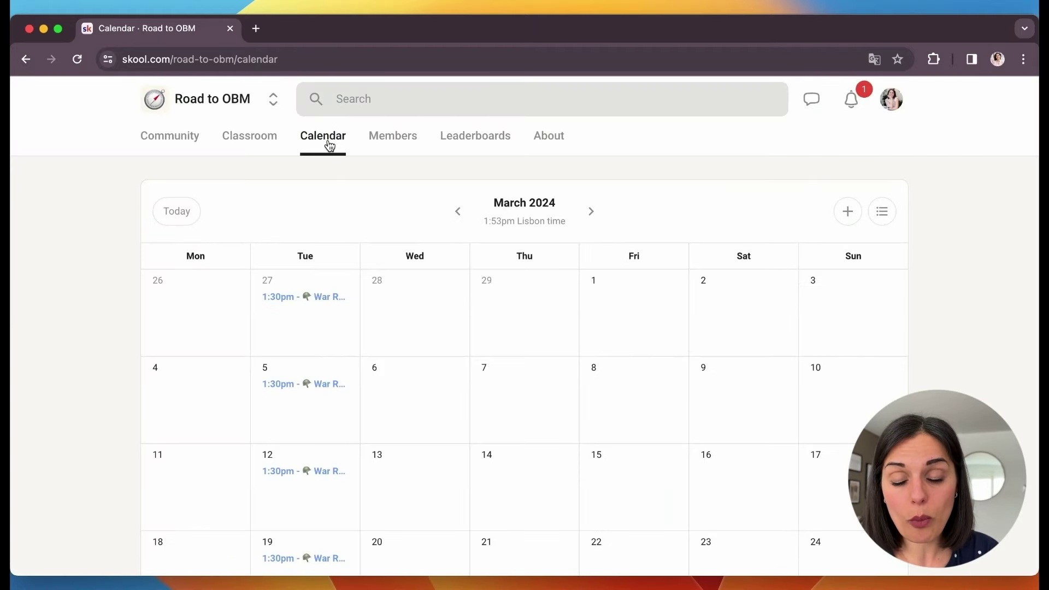
Switch the calendar to list view and advance it to April 2024.
scroll(239, 241, "down", 1)
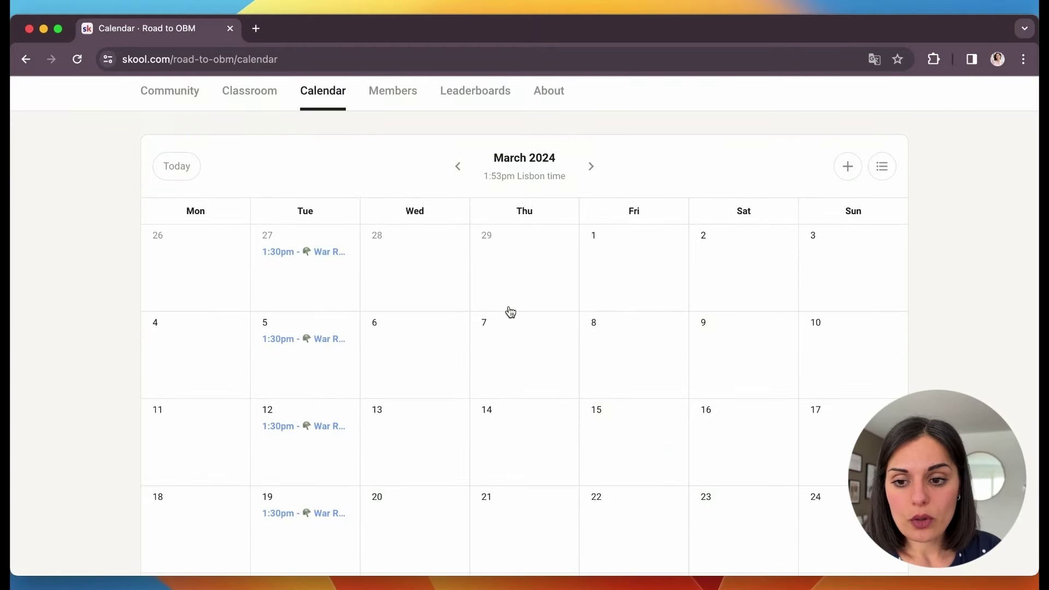
scroll(507, 408, "down", 1)
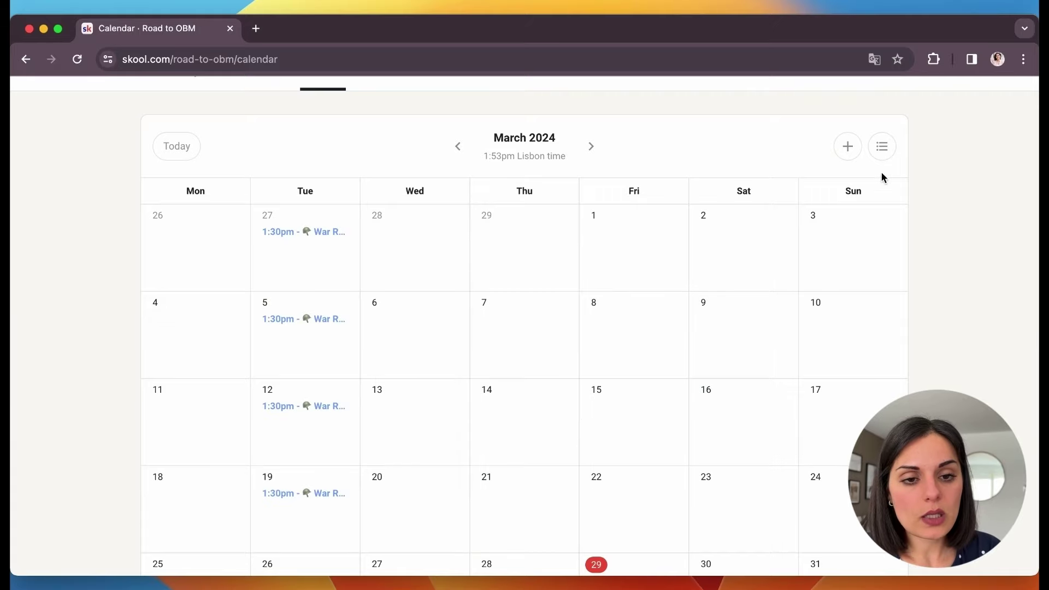
left_click(882, 146)
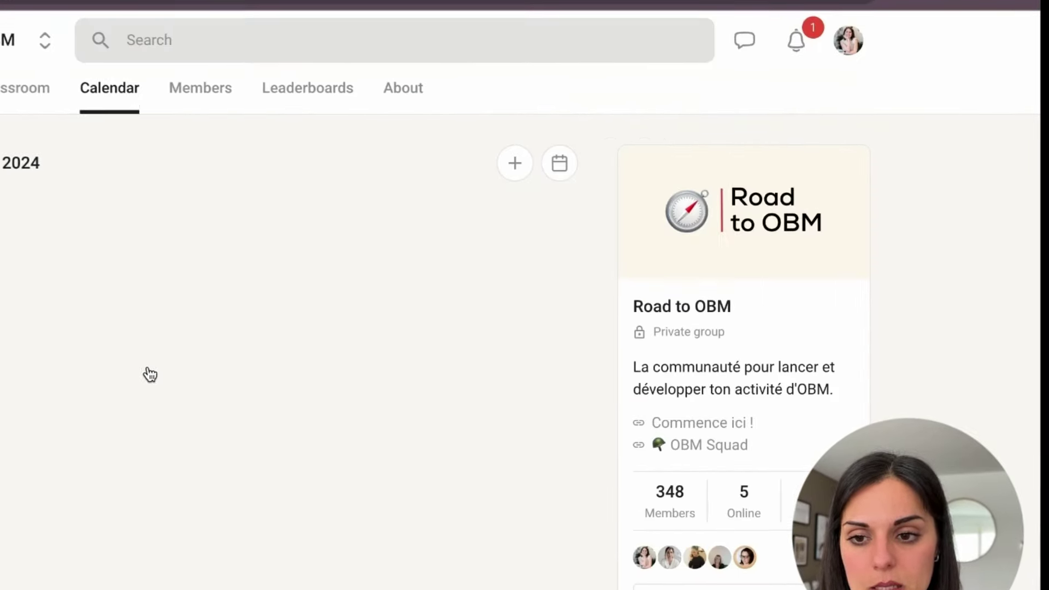
left_click(182, 193)
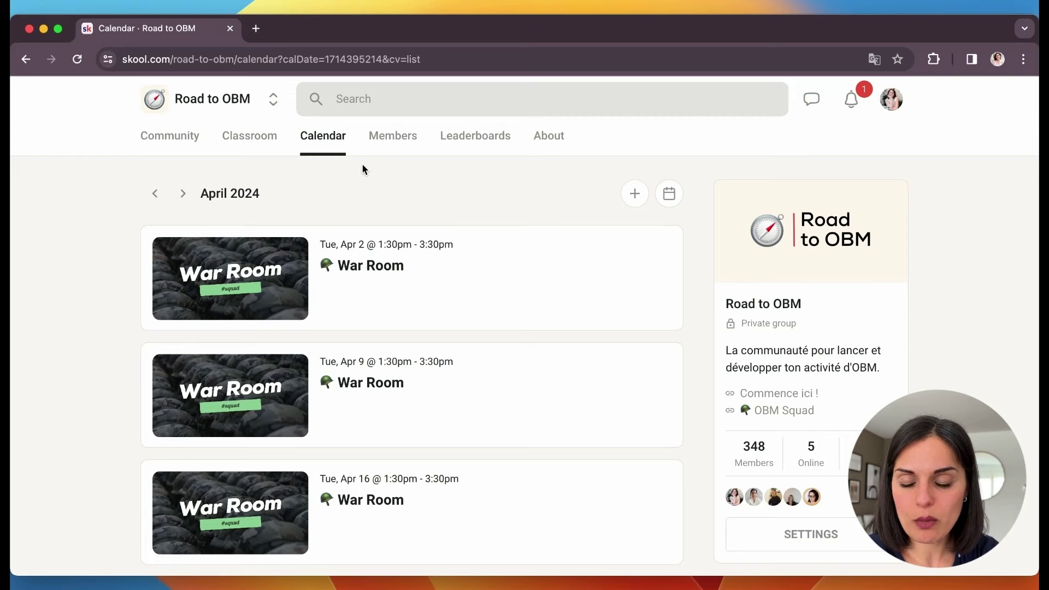
Open the community's Members list and scroll through the member cards.
left_click(401, 142)
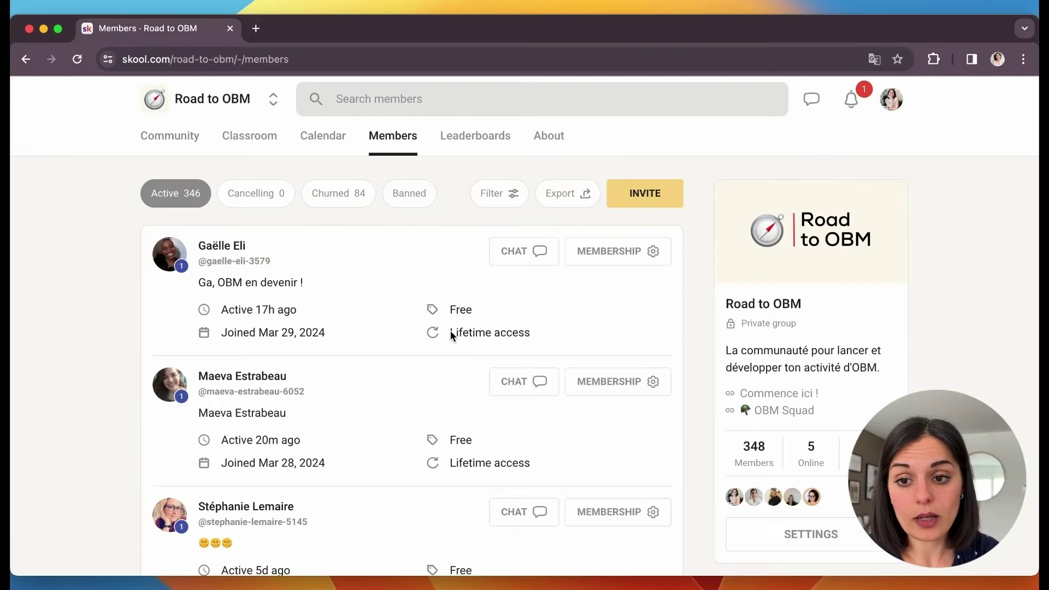
scroll(624, 497, "down", 2)
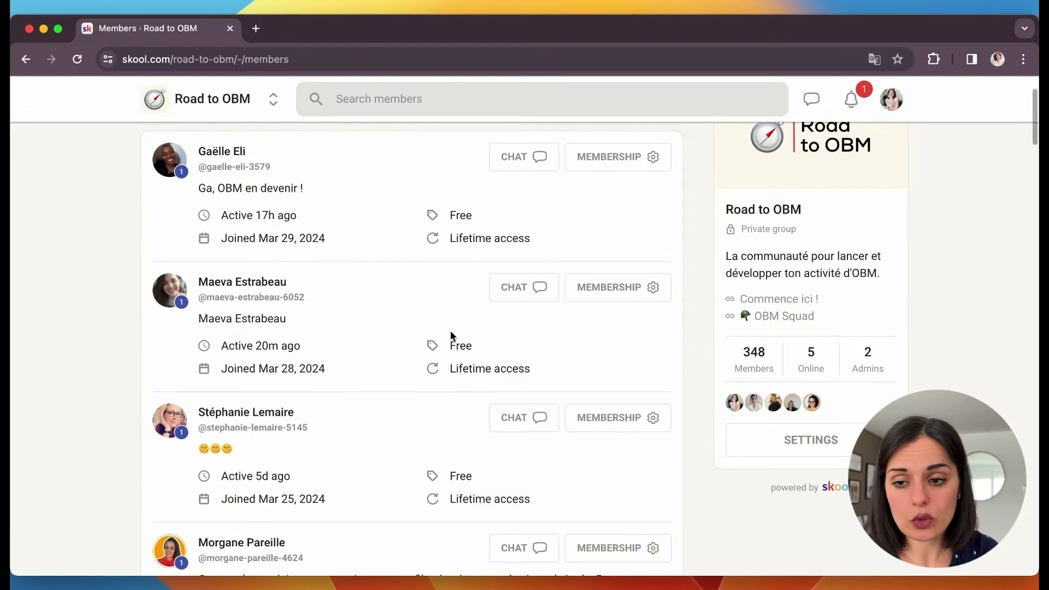
scroll(451, 330, "down", 5)
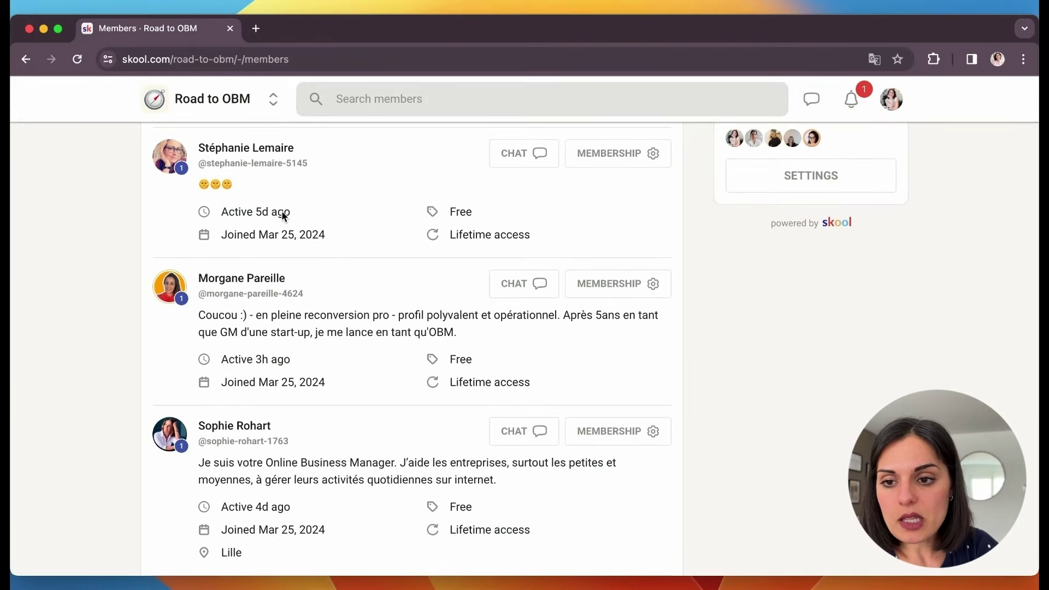
scroll(381, 344, "down", 1)
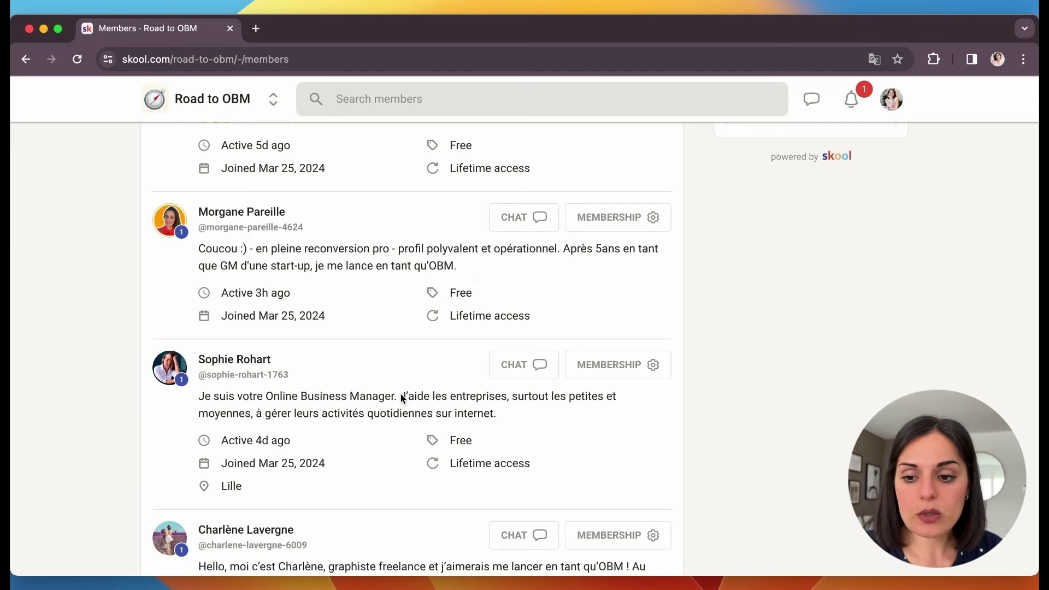
scroll(403, 397, "down", 1)
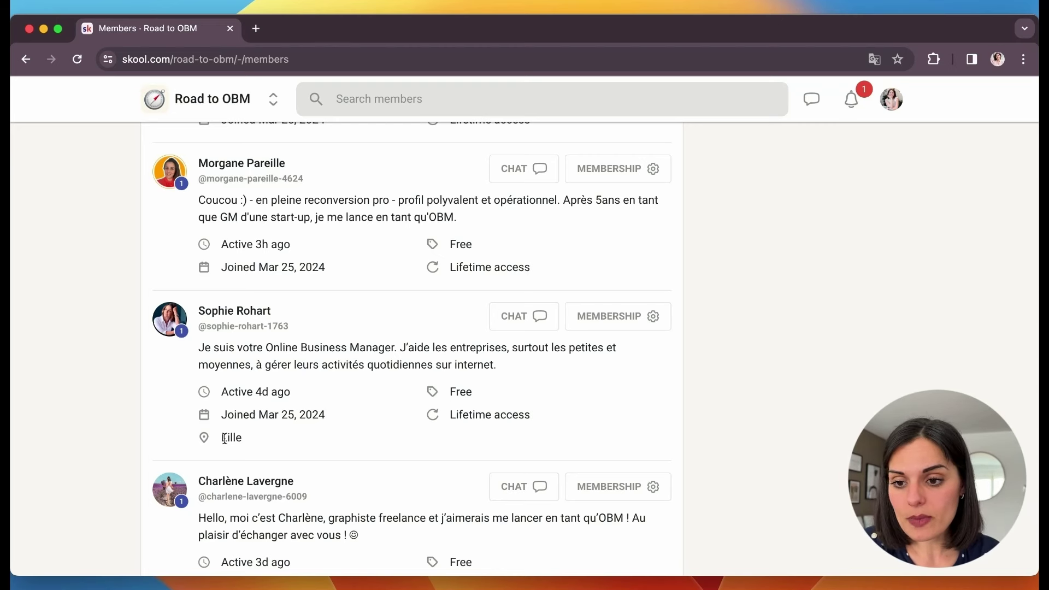
scroll(292, 442, "up", 9)
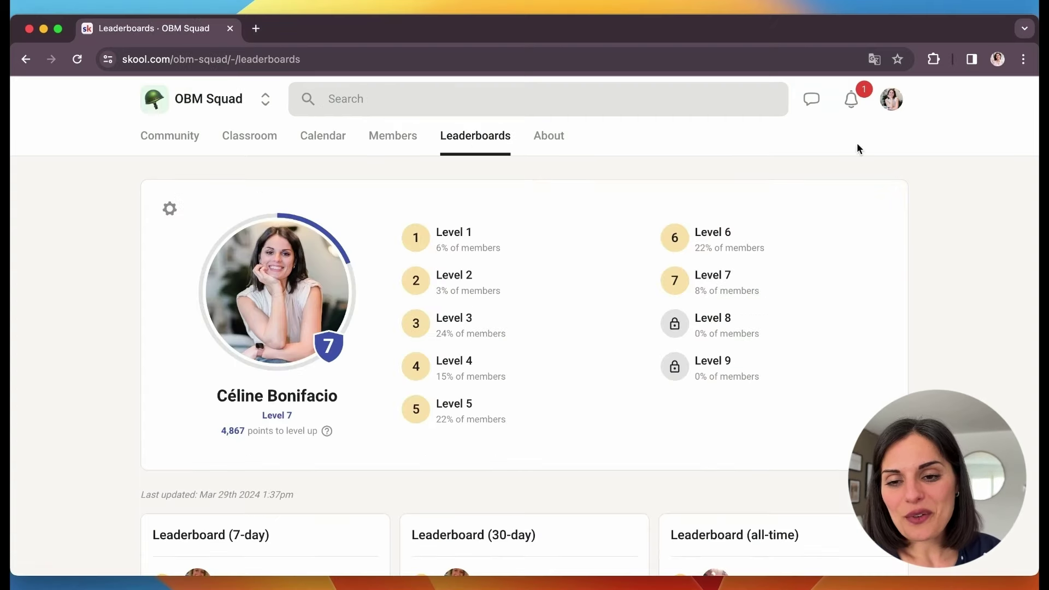
scroll(568, 192, "down", 1)
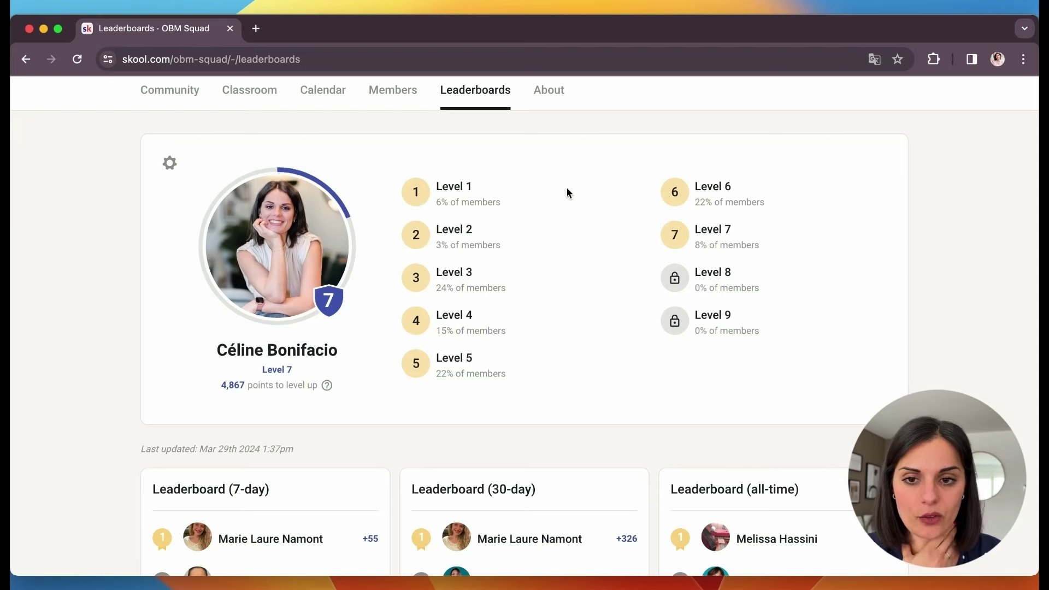
scroll(566, 188, "down", 1)
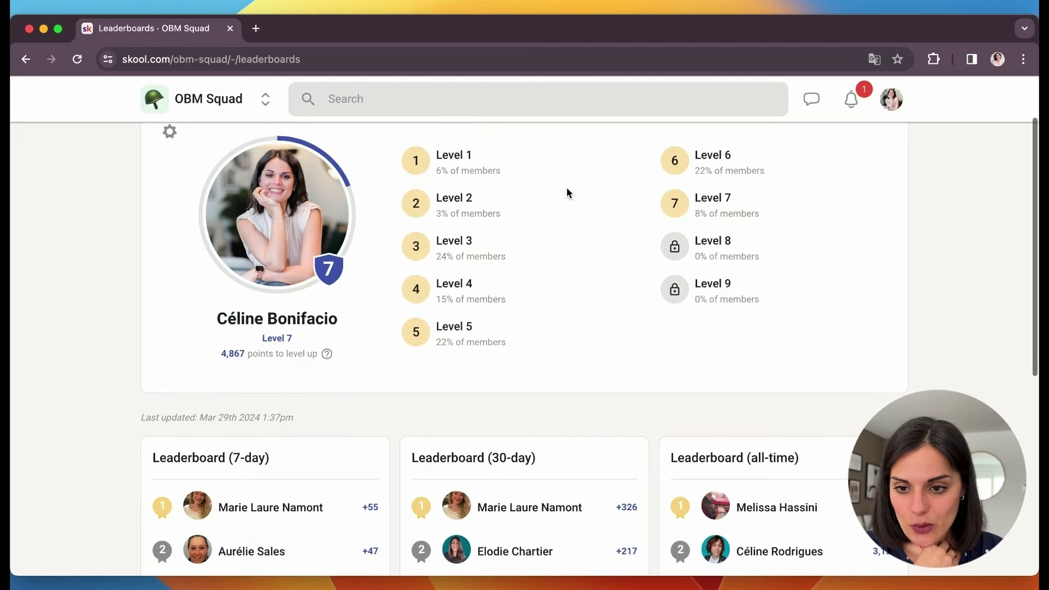
scroll(566, 188, "up", 1)
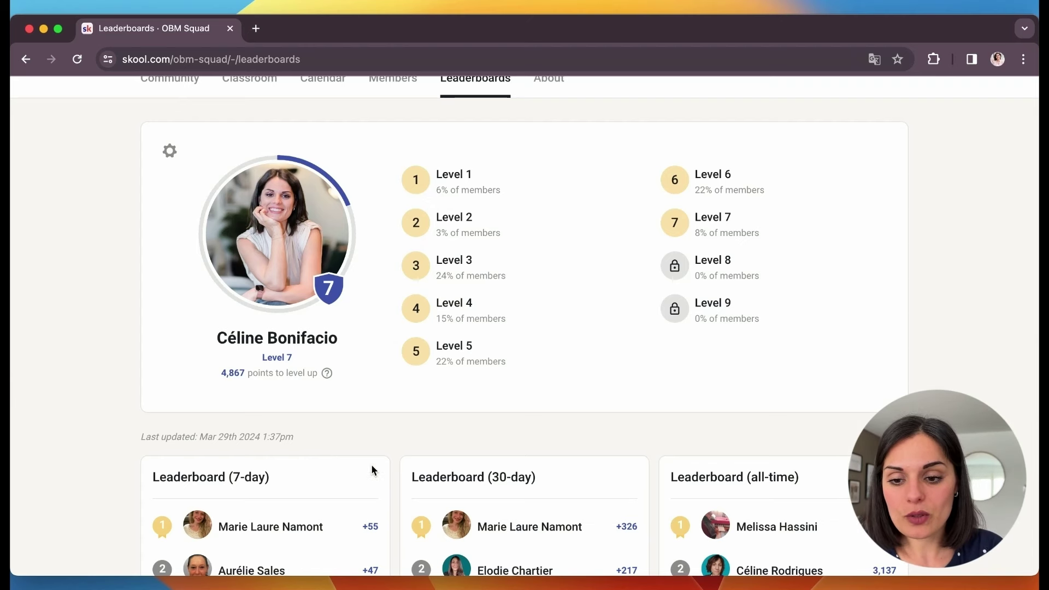
scroll(372, 464, "down", 3)
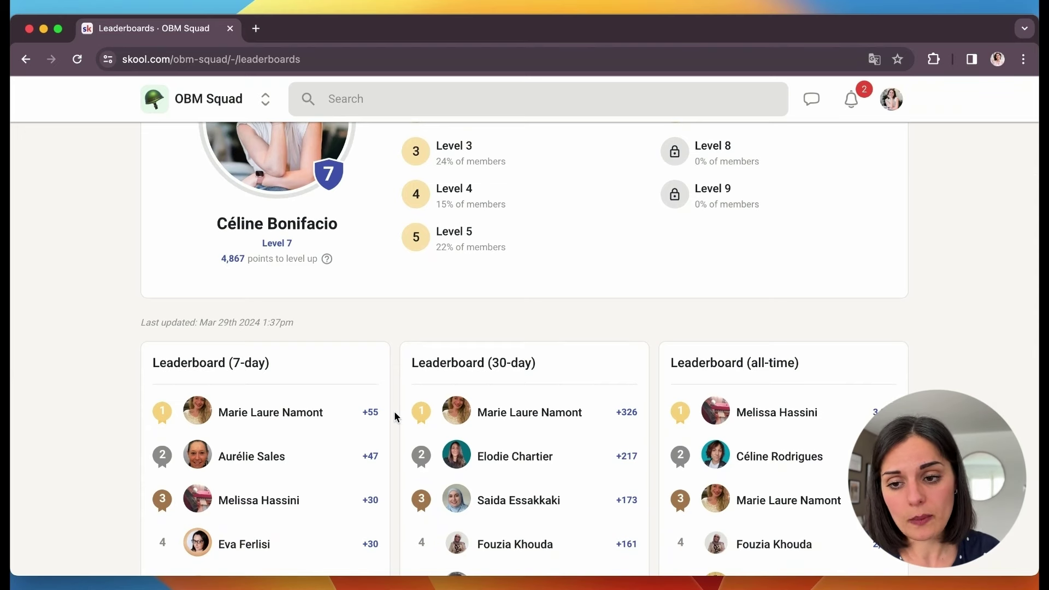
scroll(399, 464, "down", 1)
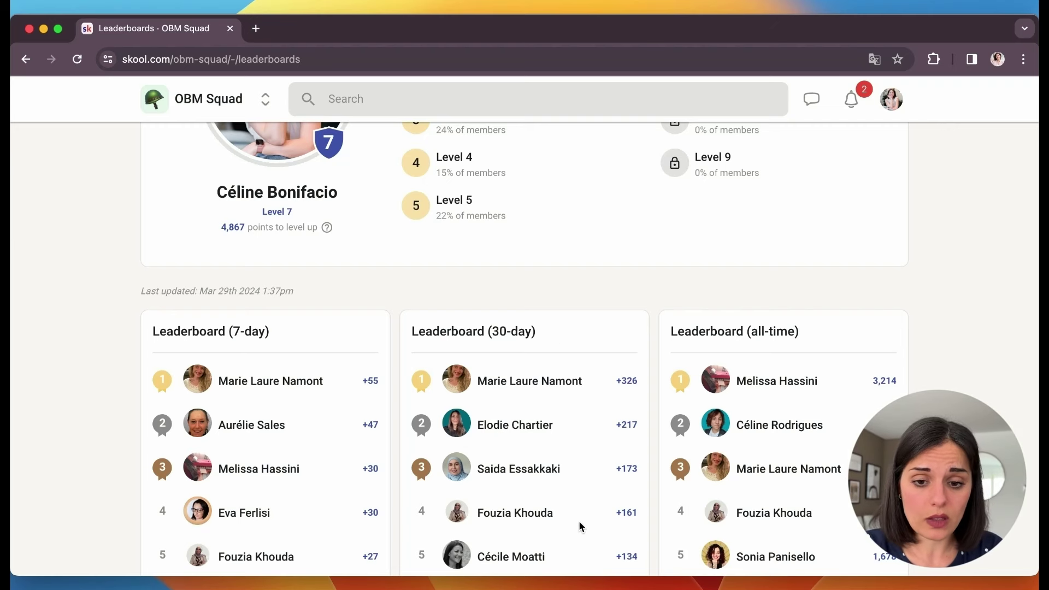
scroll(645, 350, "up", 1)
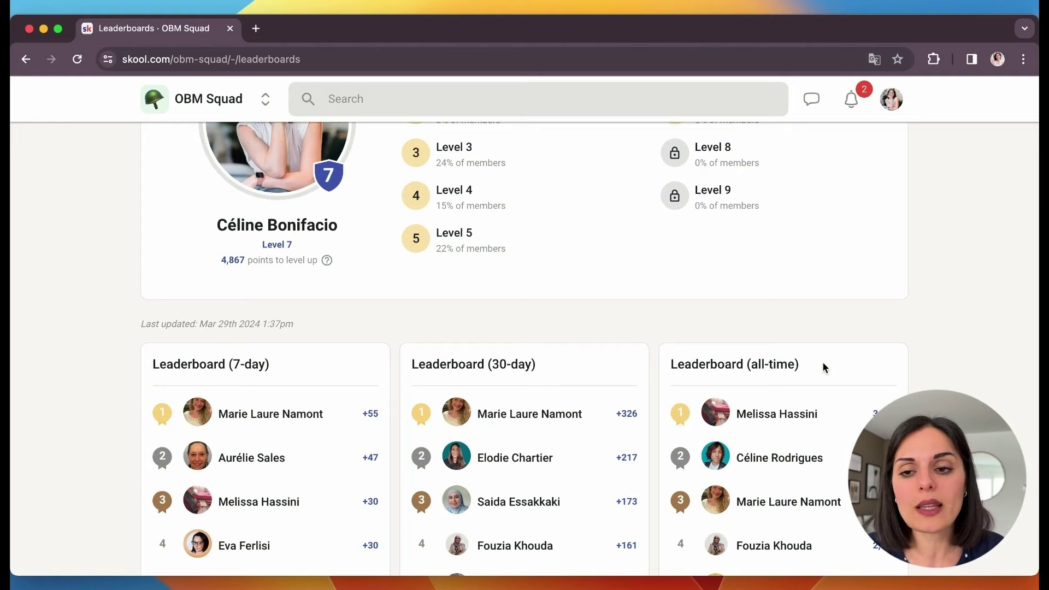
scroll(443, 246, "up", 3)
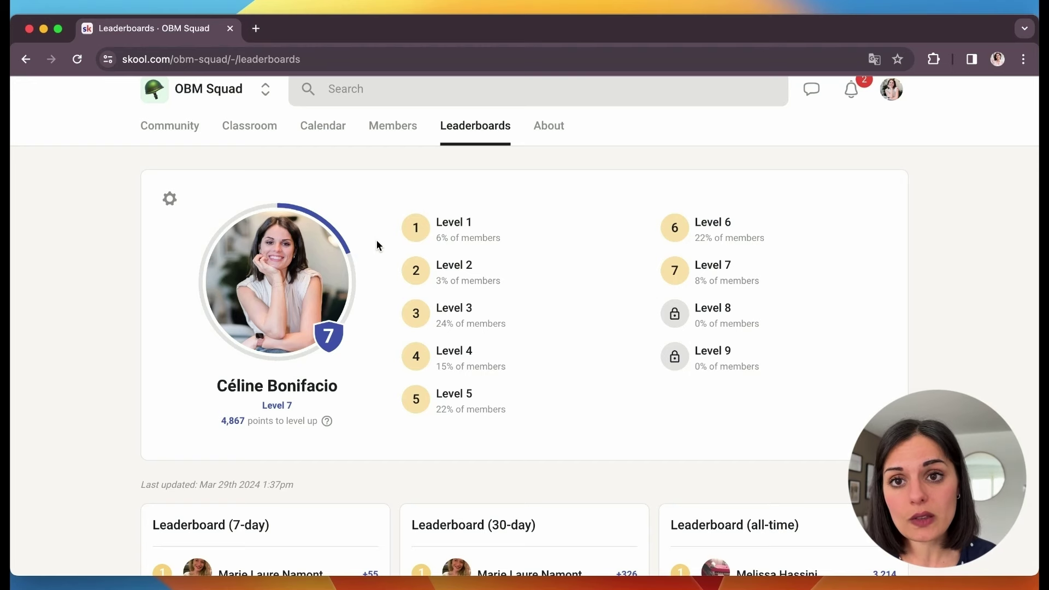
Open the OBM Squad About page and scroll through its contents.
left_click(556, 137)
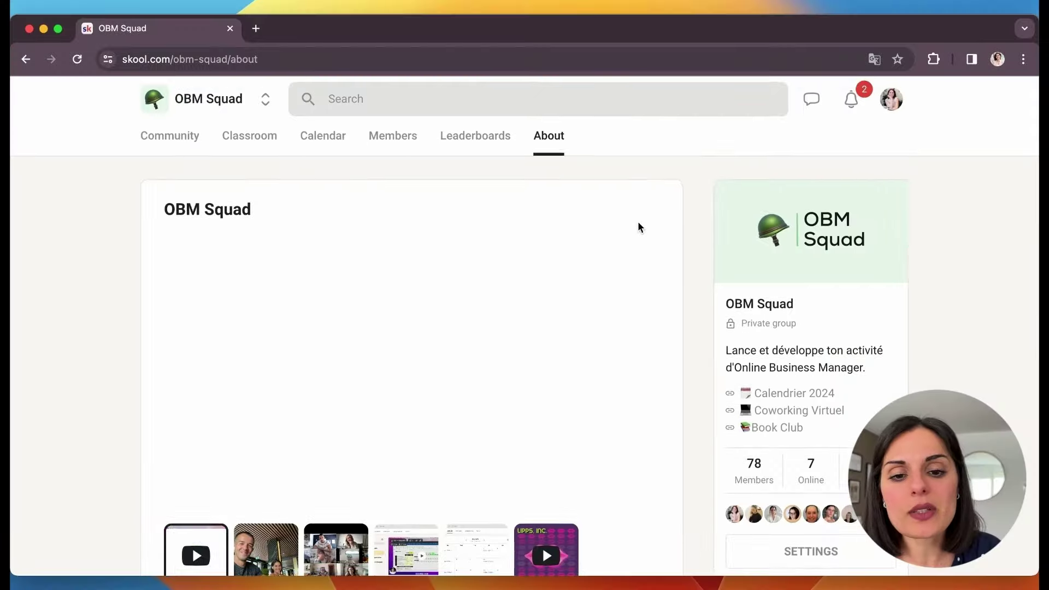
scroll(651, 282, "down", 2)
scroll(653, 279, "down", 1)
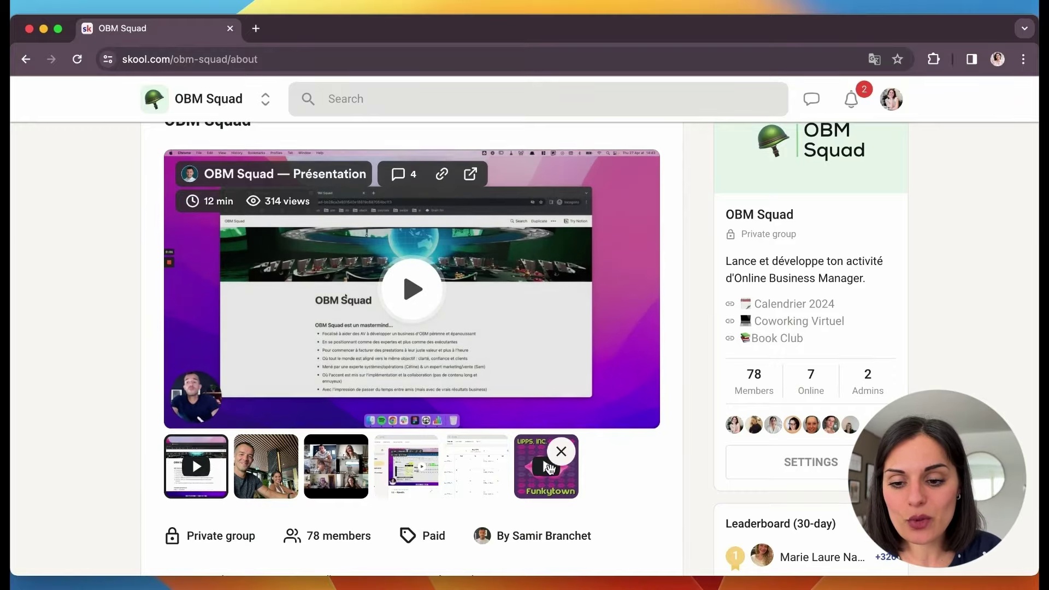
scroll(550, 470, "down", 2)
scroll(550, 470, "down", 9)
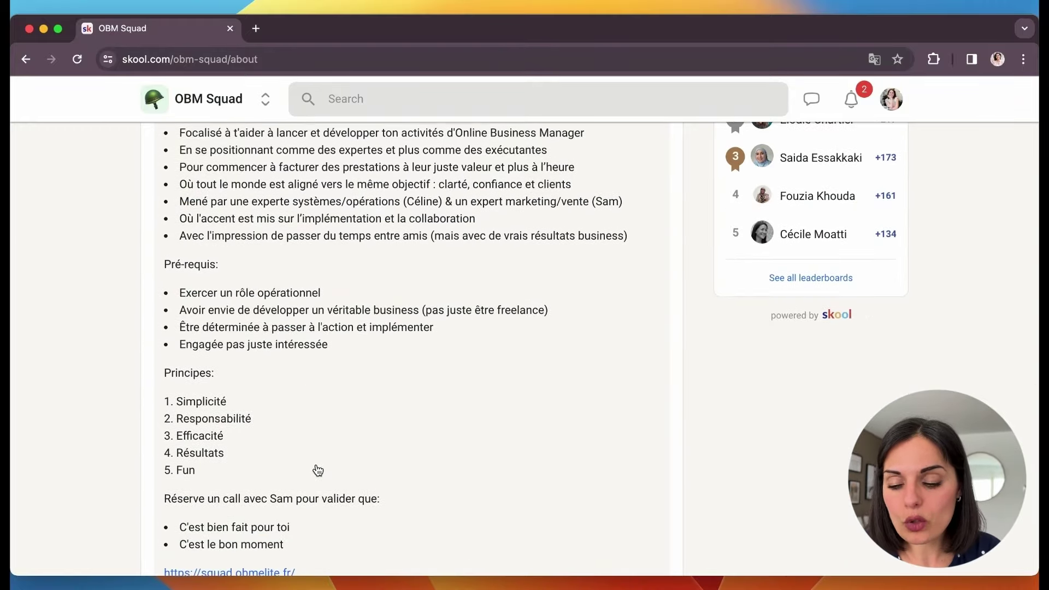
scroll(318, 471, "up", 8)
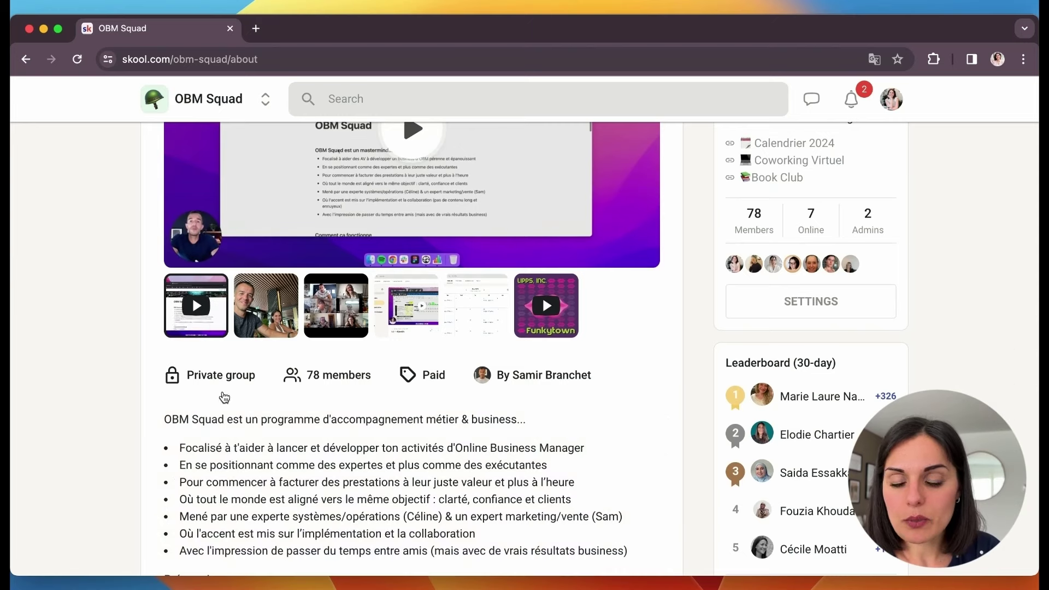
scroll(691, 363, "up", 2)
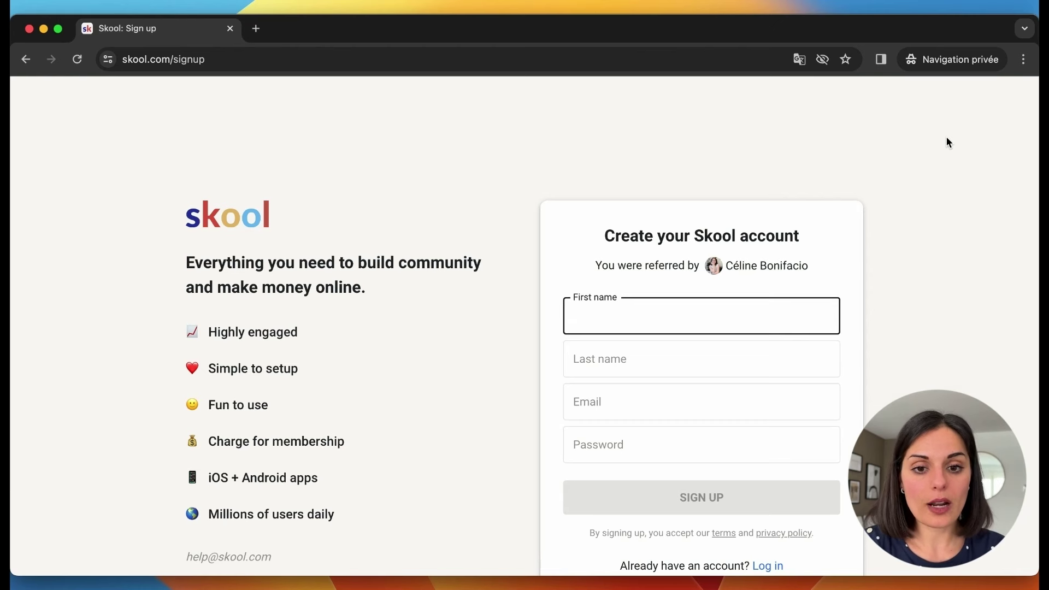
Fill in first name, last name, e-mail and password, then submit the sign-up.
scroll(847, 143, "down", 1)
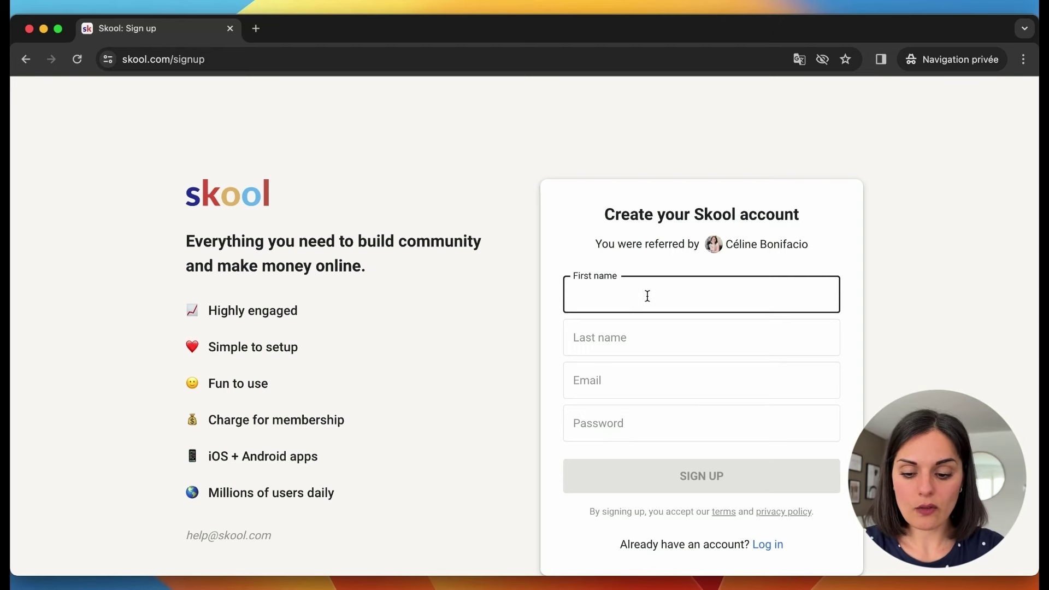
key("Tab")
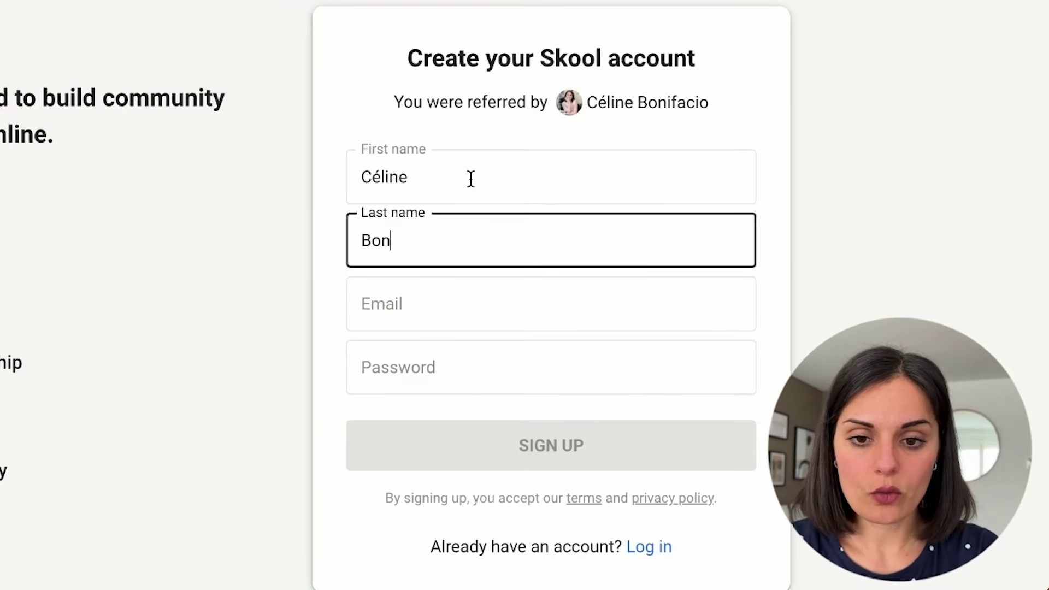
left_click(405, 306)
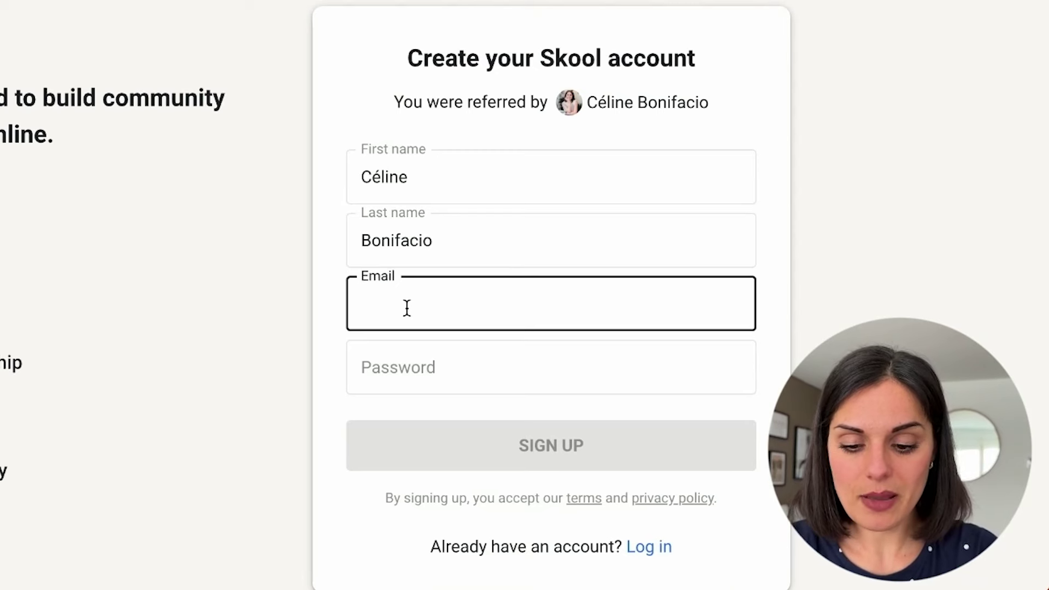
left_click(413, 370)
type("***")
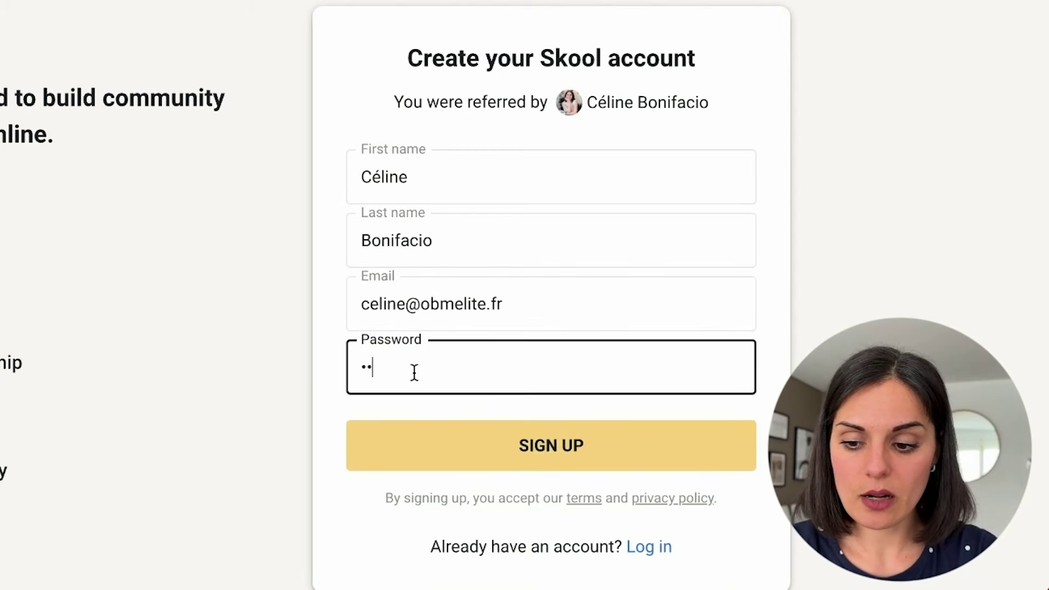
type("******")
left_click(574, 465)
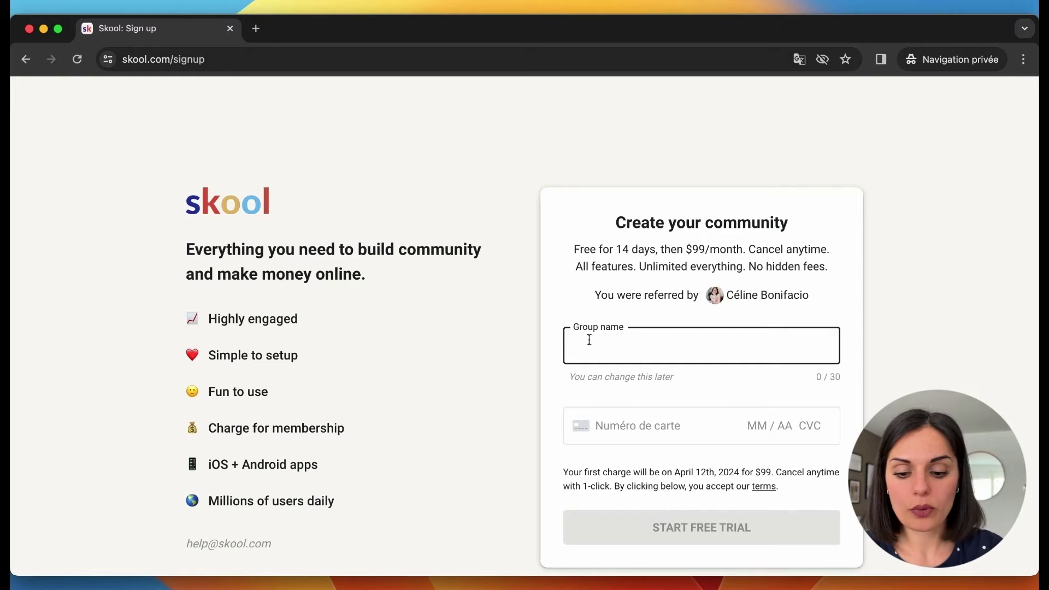
Enter 'OBM SKOOL' as the group name and move to the card number field.
type("OBM SKOOL")
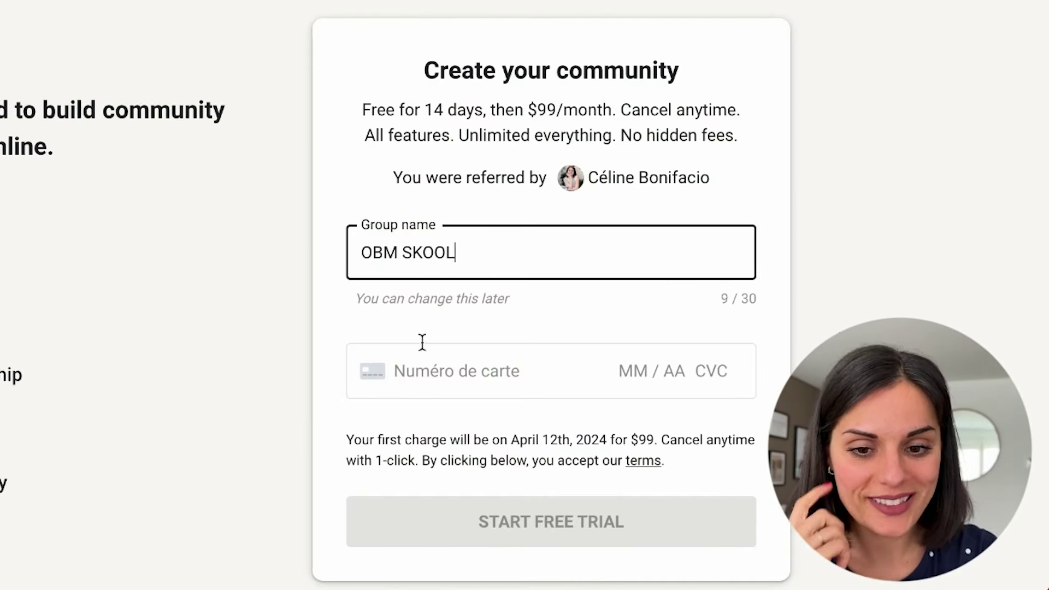
left_click(421, 355)
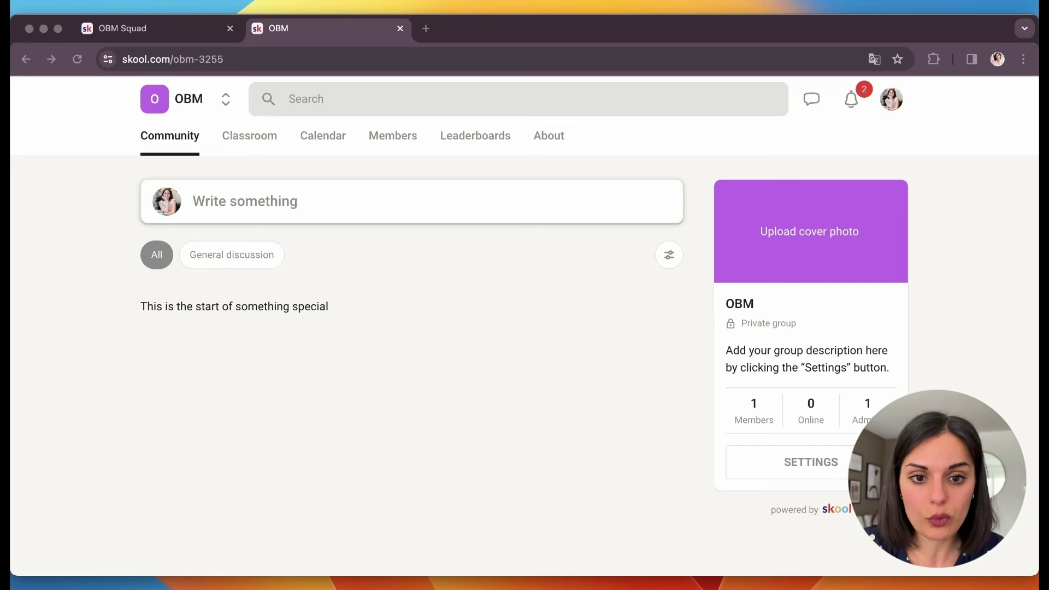
Open the OBM group's settings on the General page.
left_click(407, 317)
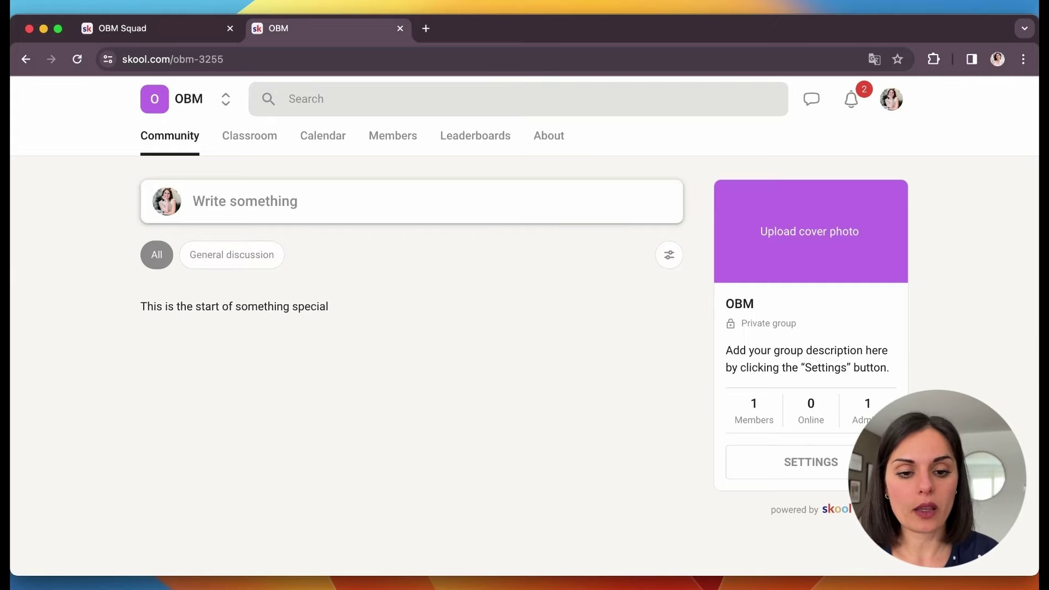
left_click(796, 464)
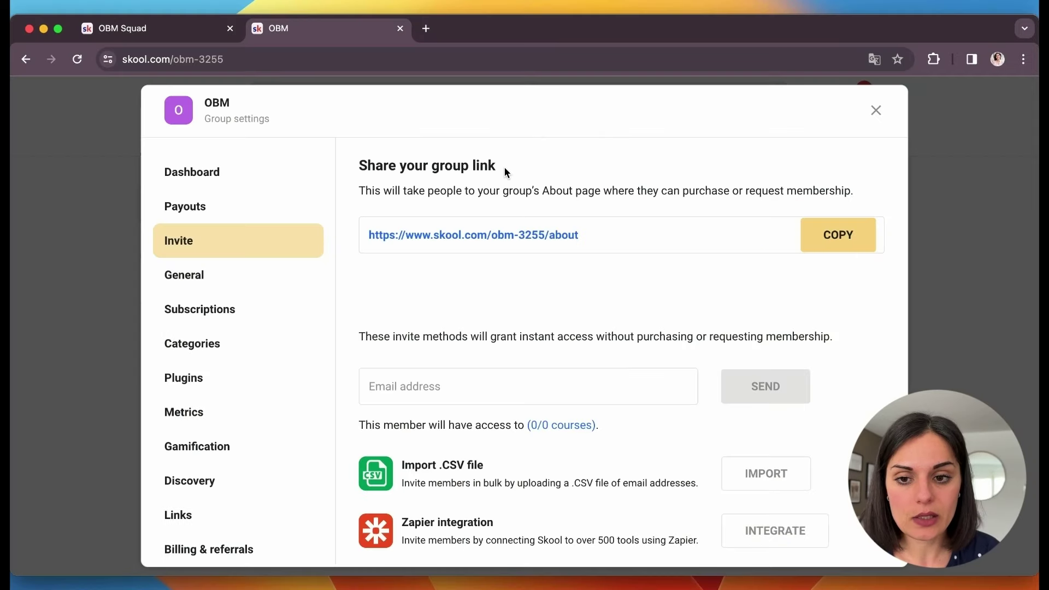
left_click(224, 274)
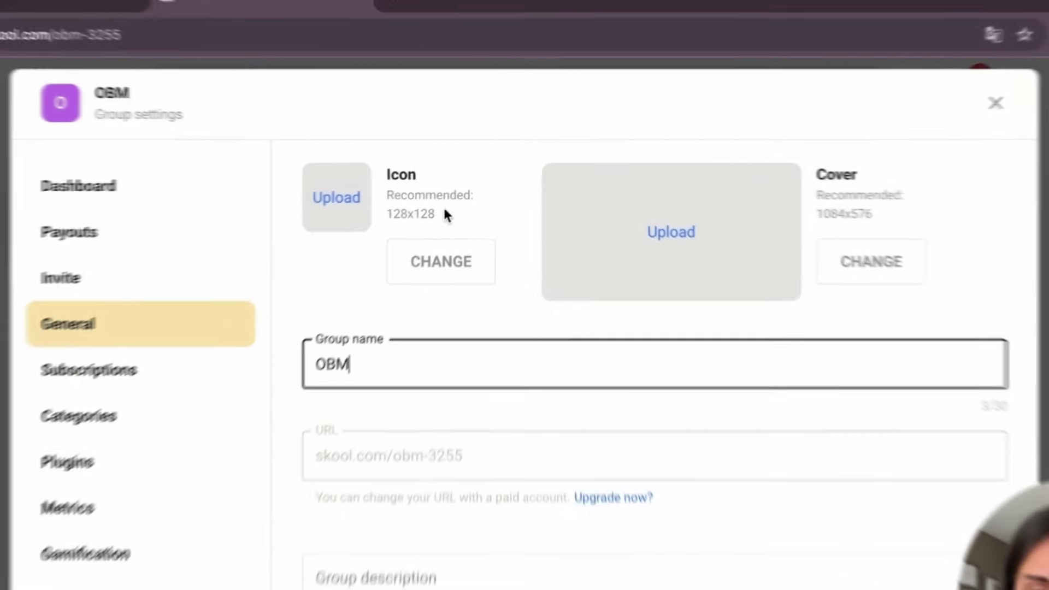
Replace the group icon with the OBM Squad helmet logo and save the crop.
left_click(461, 225)
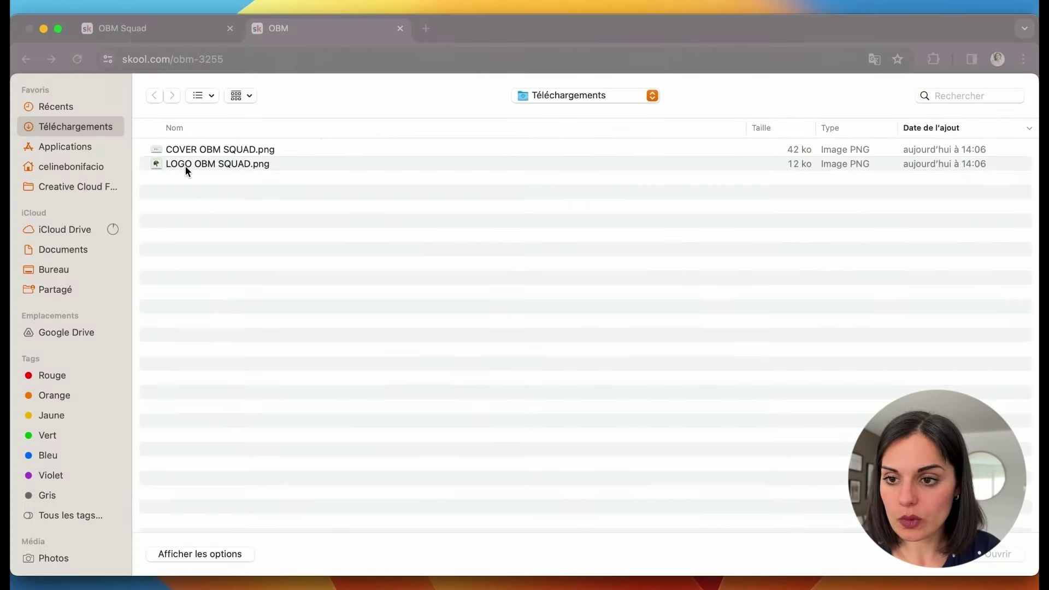
left_click(185, 166)
double_click(185, 160)
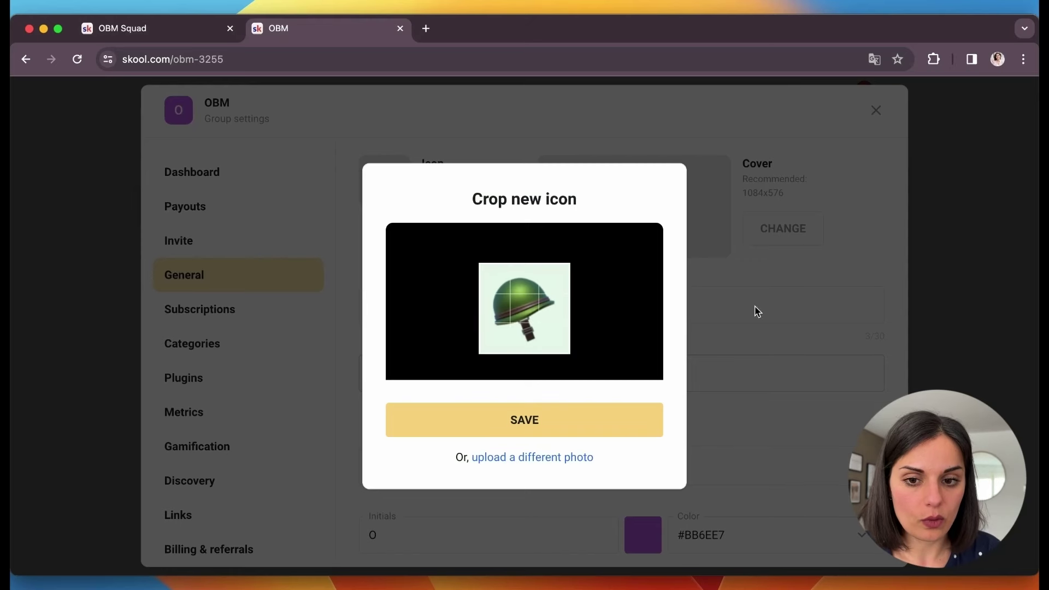
left_click(523, 421)
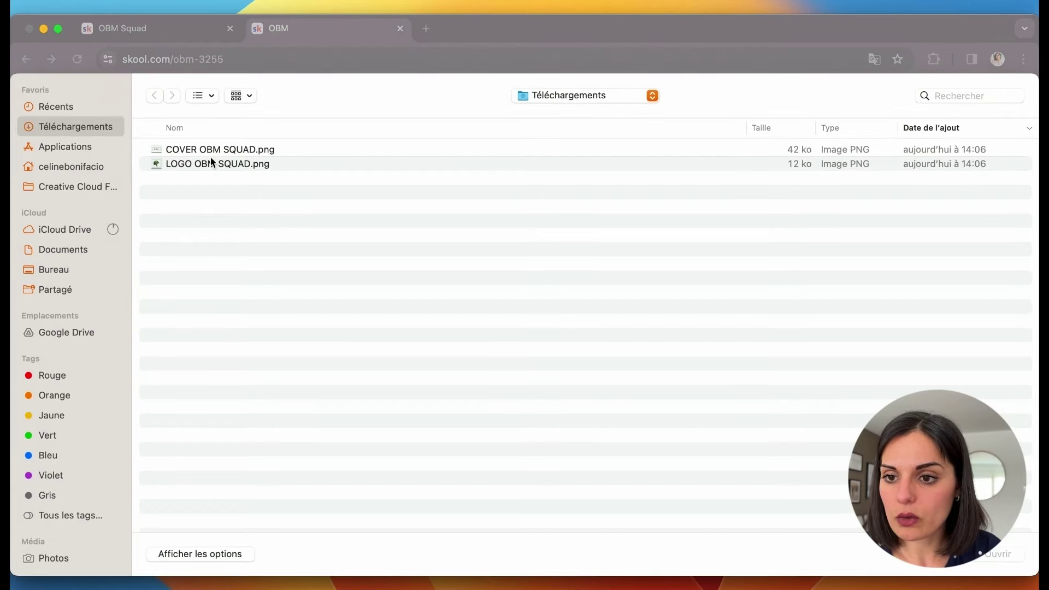
Upload the OBM Squad cover image as the group cover and save the crop.
double_click(207, 150)
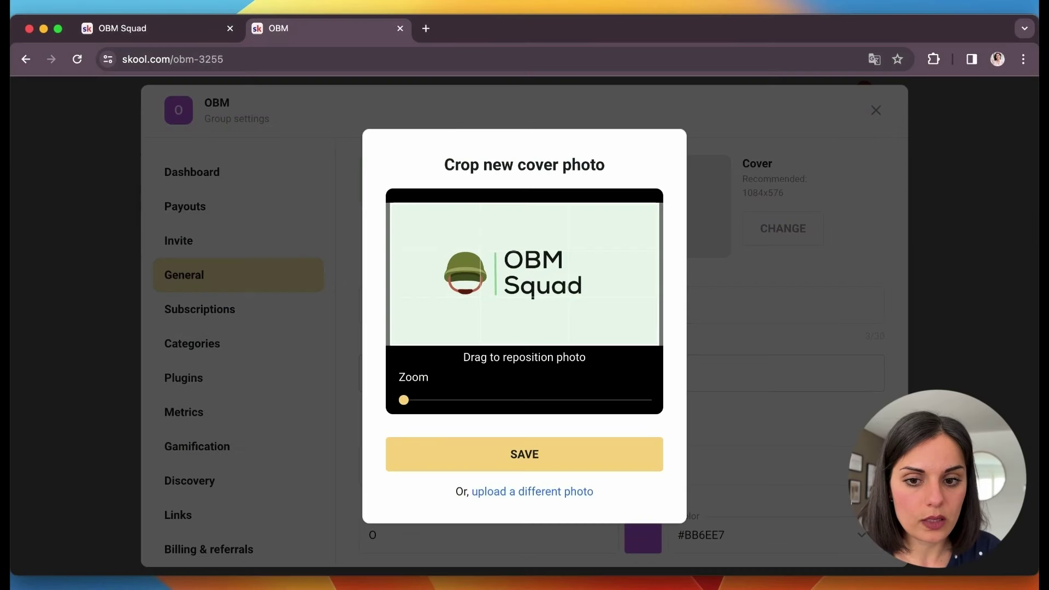
left_click(505, 459)
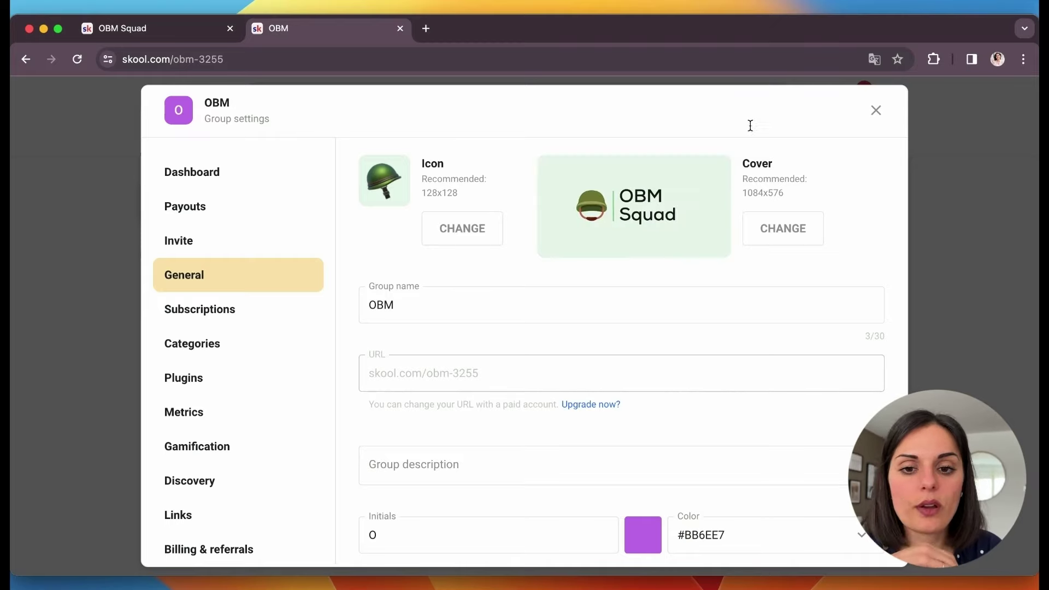
left_click(375, 302)
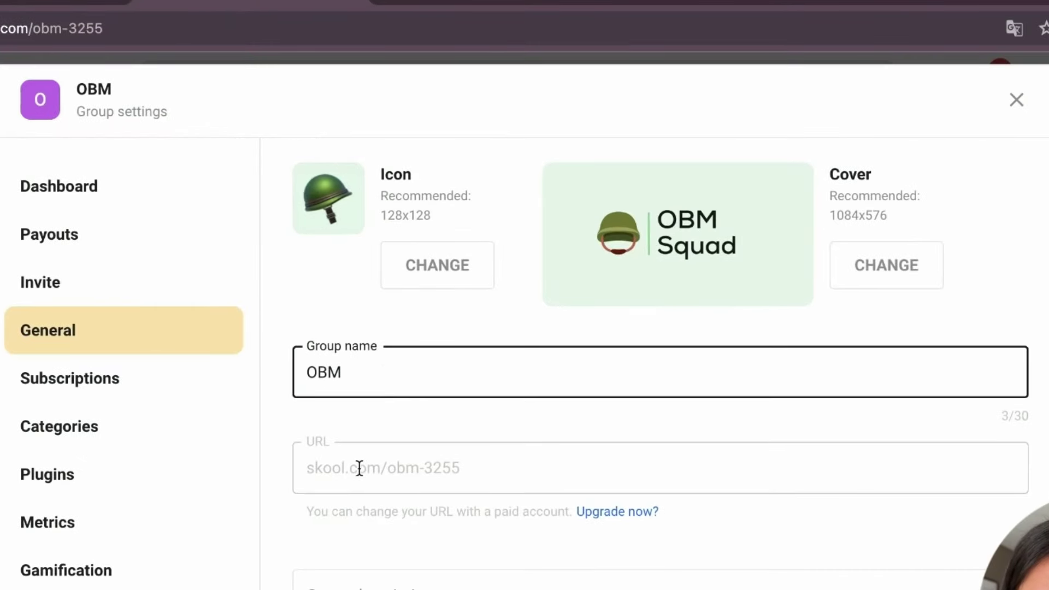
Enter 'BIENVENUE DANS MON GROUPE' as the group description.
scroll(369, 326, "down", 2)
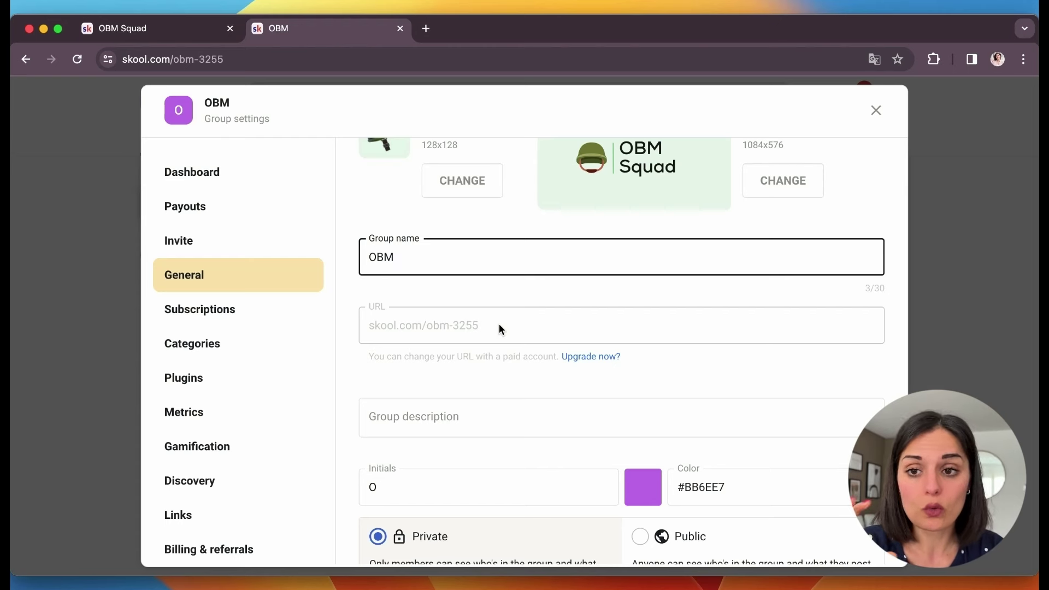
left_click(405, 429)
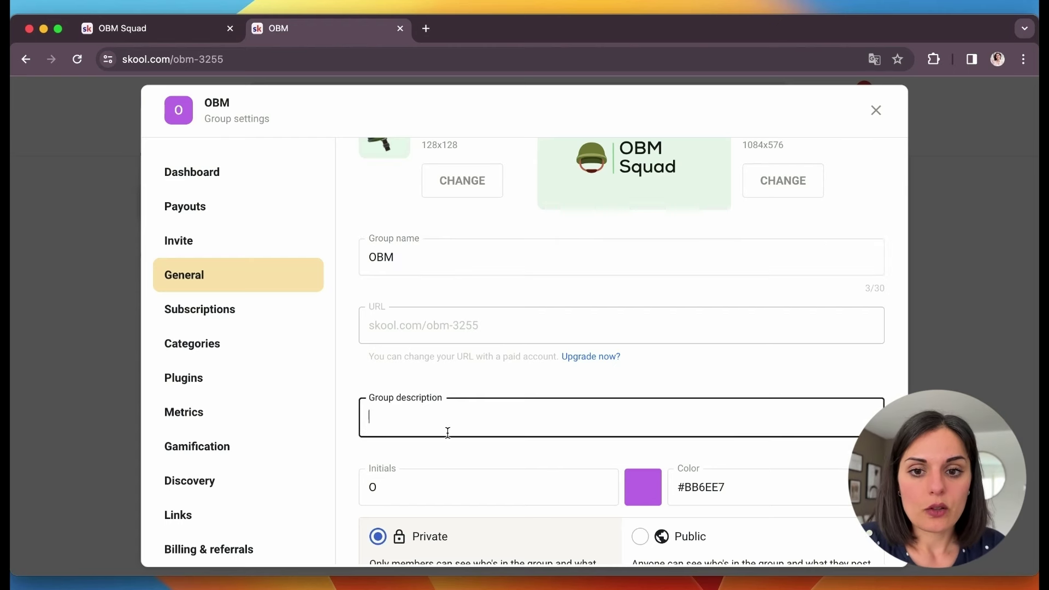
type("BIENVENUE DANS MON GROUPE")
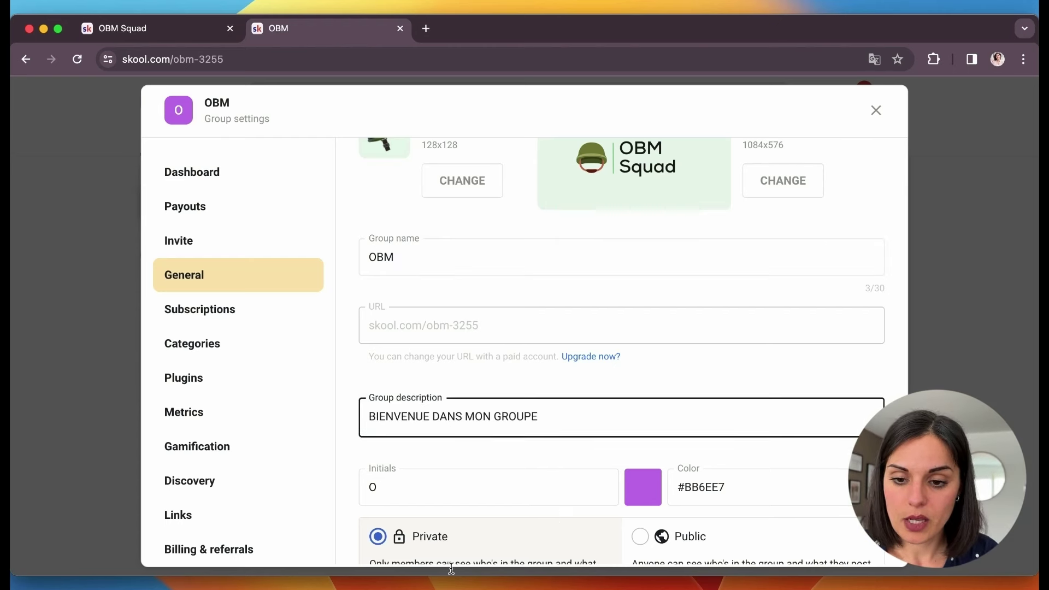
left_click(411, 490)
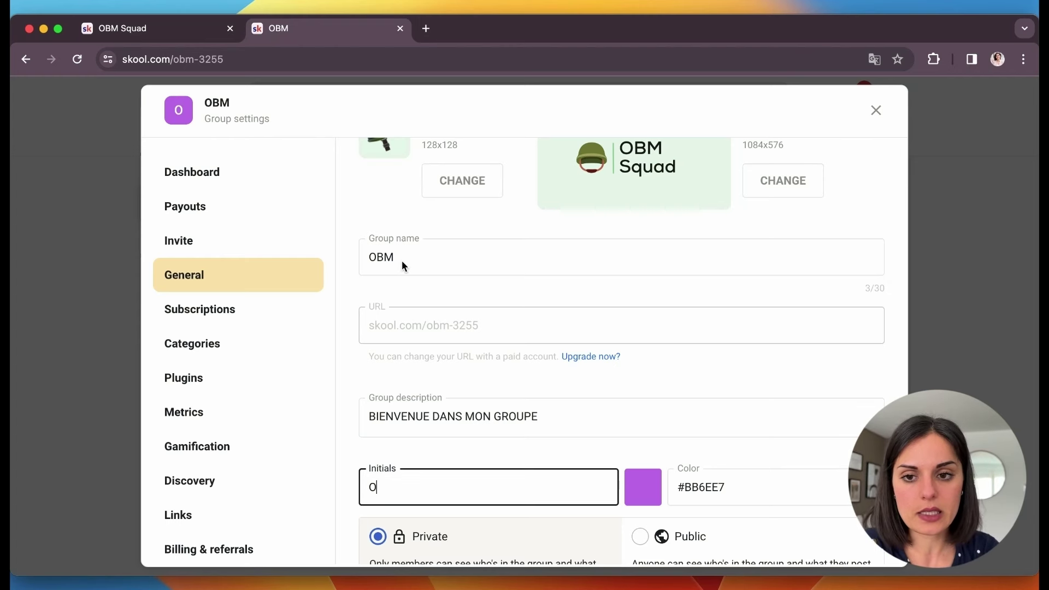
Change the group colour from purple to green #009E5D.
scroll(402, 264, "up", 2)
scroll(359, 245, "down", 5)
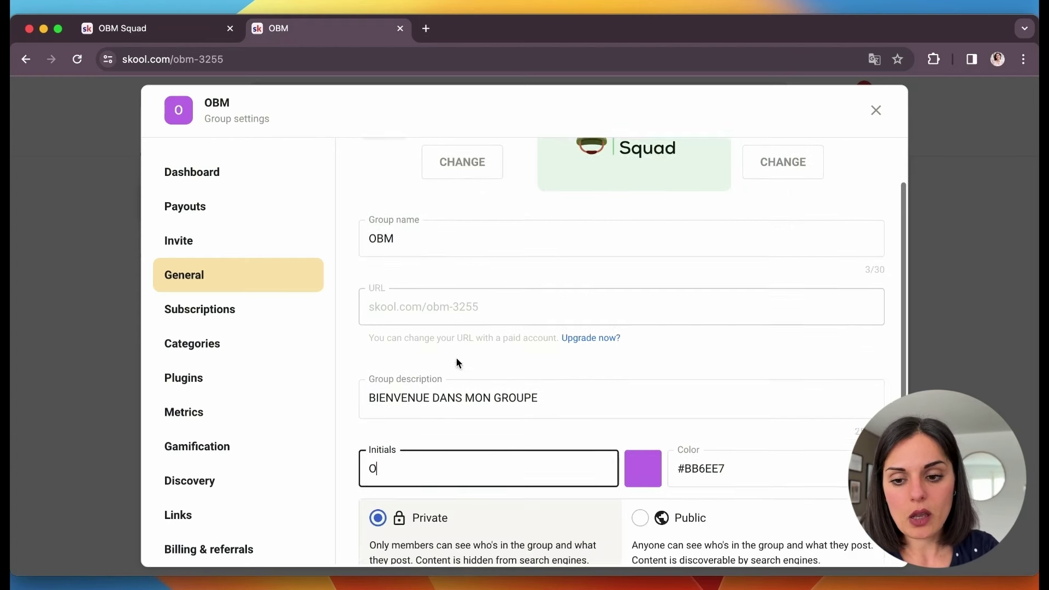
left_click(650, 413)
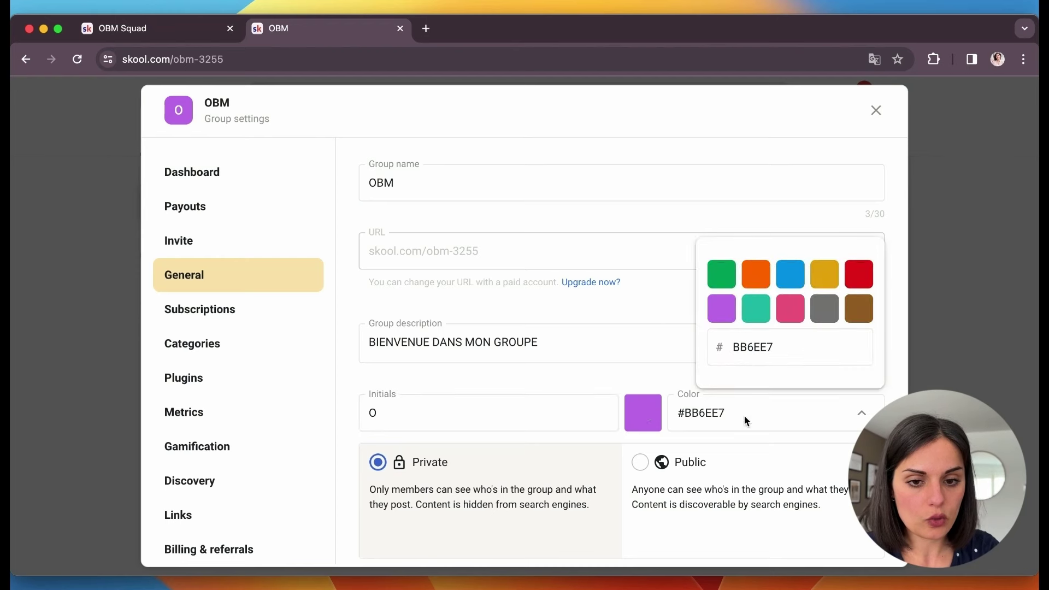
left_click(720, 273)
left_click(710, 422)
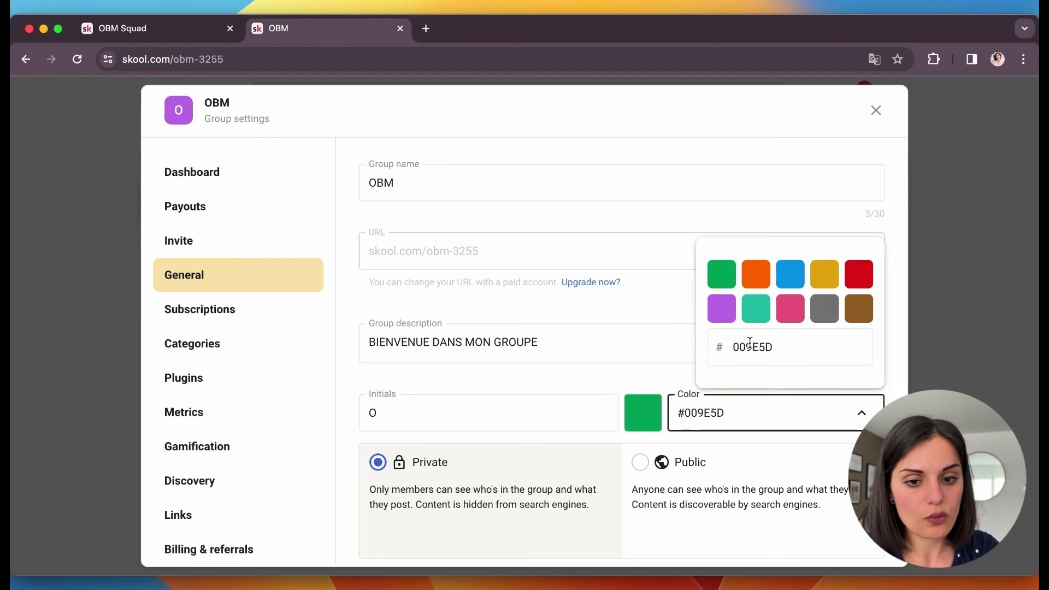
left_click_drag(733, 346, 775, 348)
left_click(643, 375)
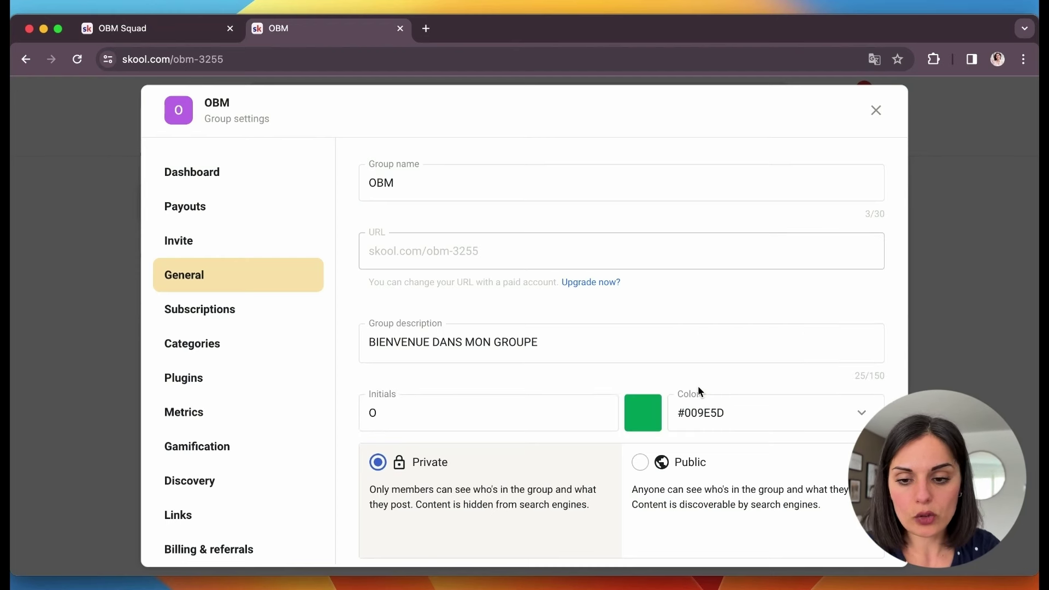
scroll(698, 394, "down", 3)
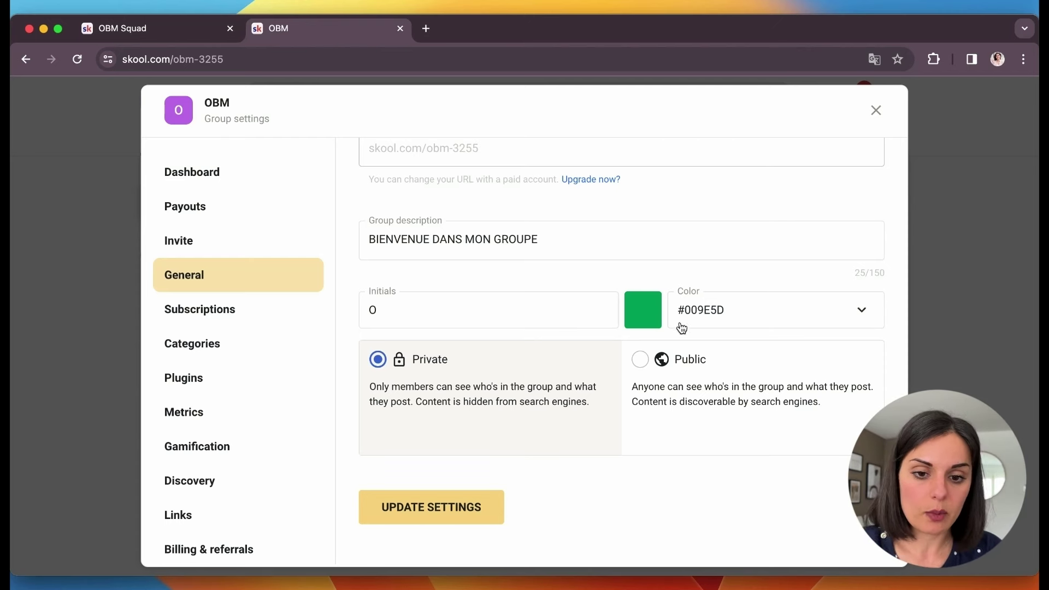
Keep the OBM group Private, update its general settings, and close Group settings.
left_click(640, 361)
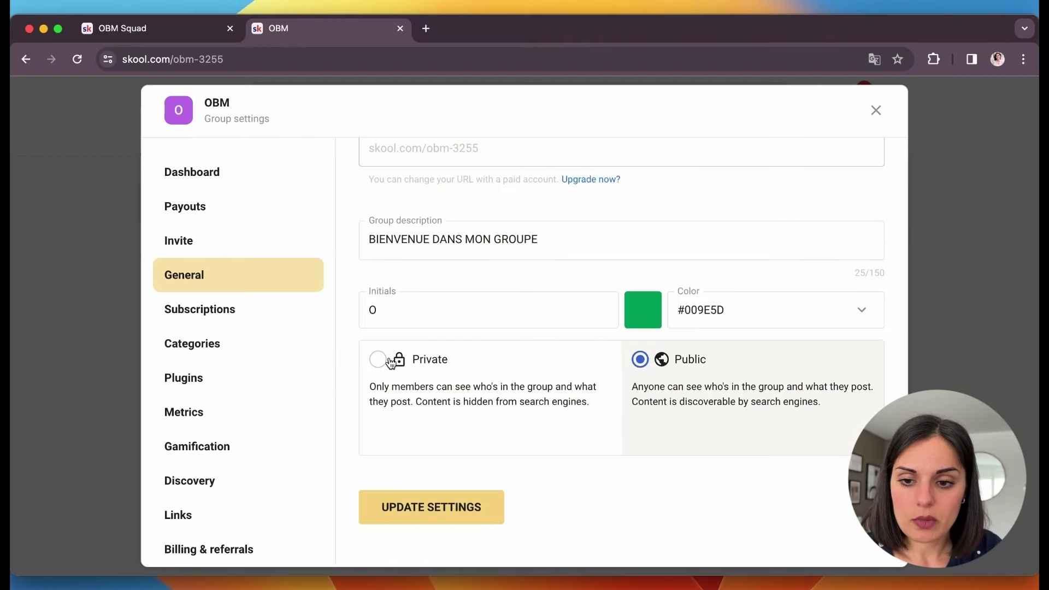
left_click(546, 432)
left_click(452, 510)
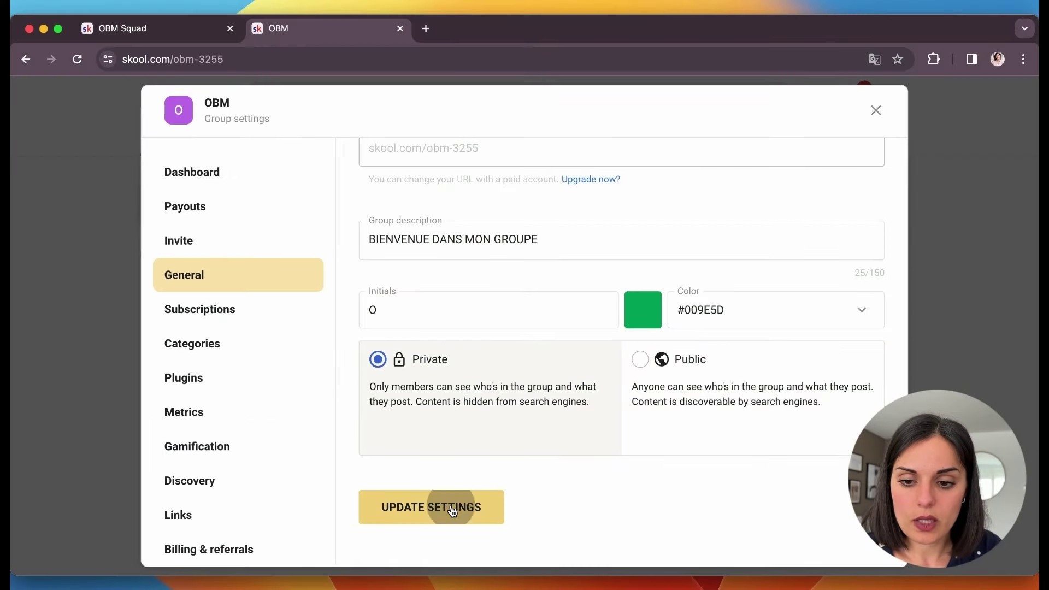
left_click(962, 385)
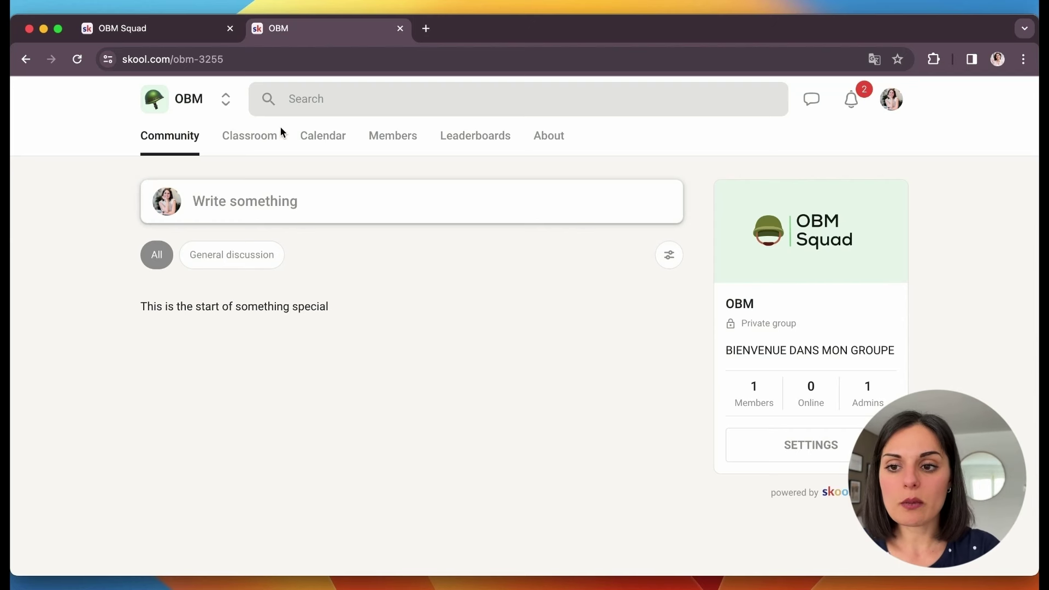
Glance at the empty Classroom and the feed's filter options, then reopen group settings.
left_click(257, 136)
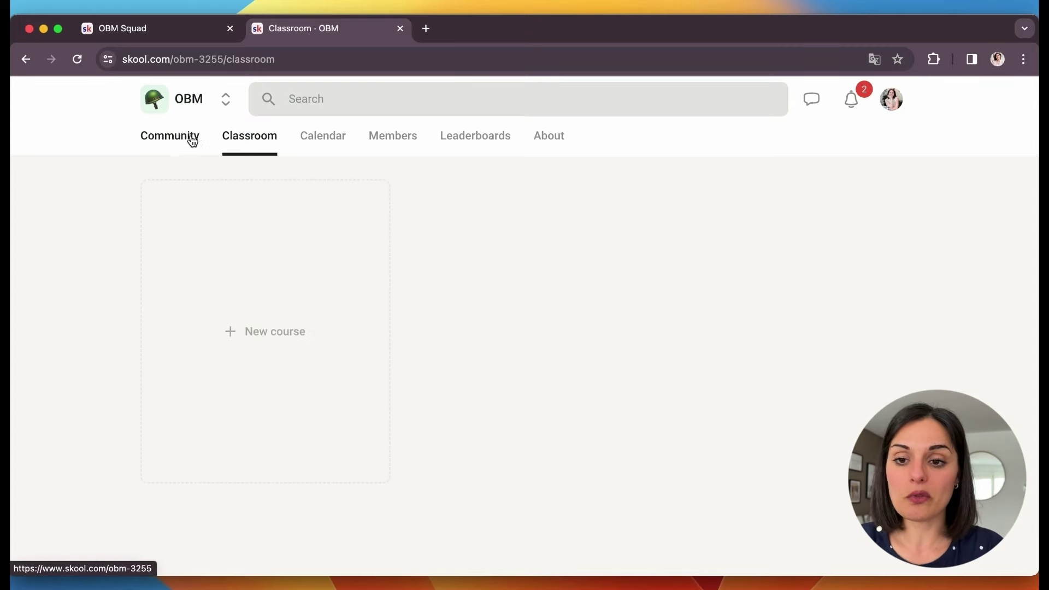
left_click(187, 138)
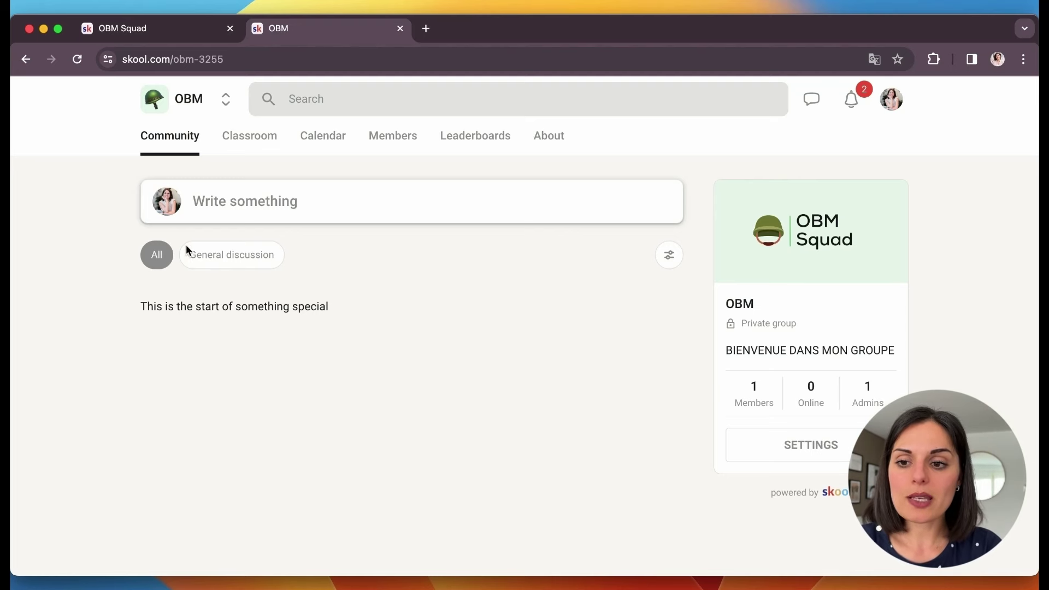
left_click(671, 262)
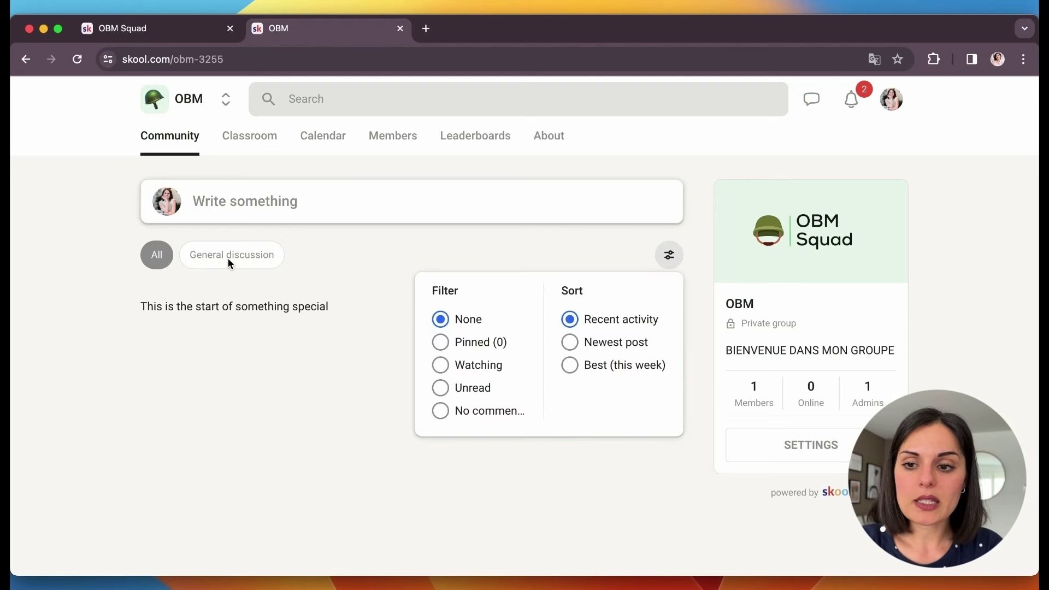
left_click(386, 420)
left_click(788, 452)
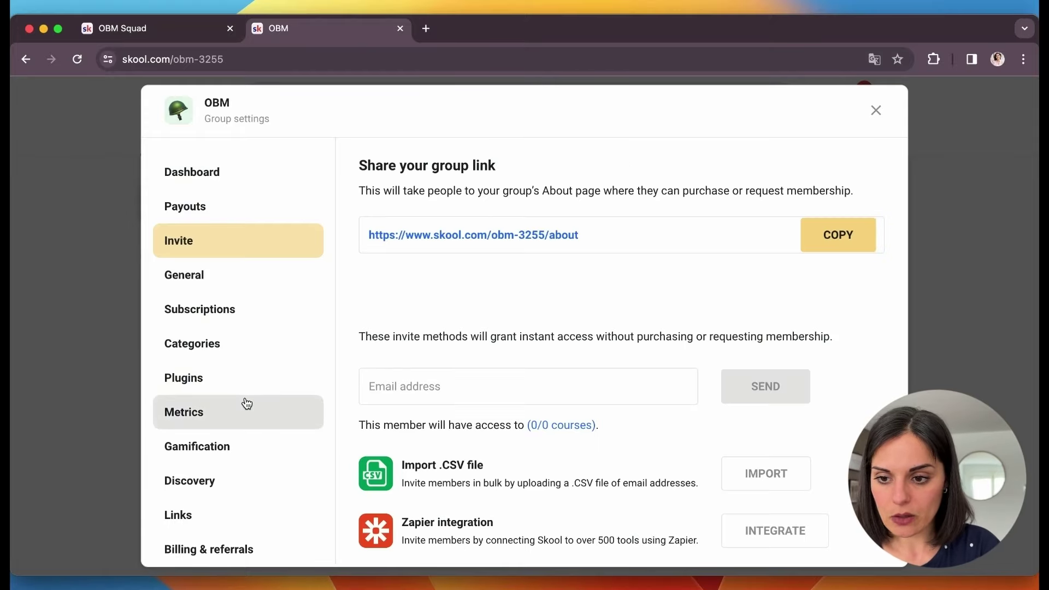
Preview the Add category form and its Permissions options, then close settings without adding one.
left_click(215, 346)
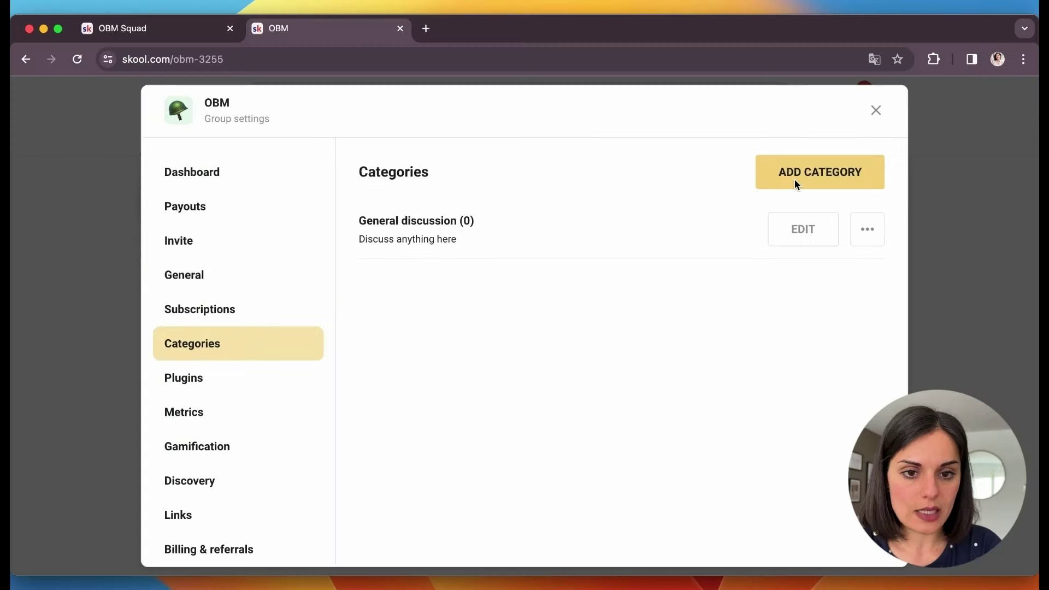
left_click(794, 180)
left_click(484, 401)
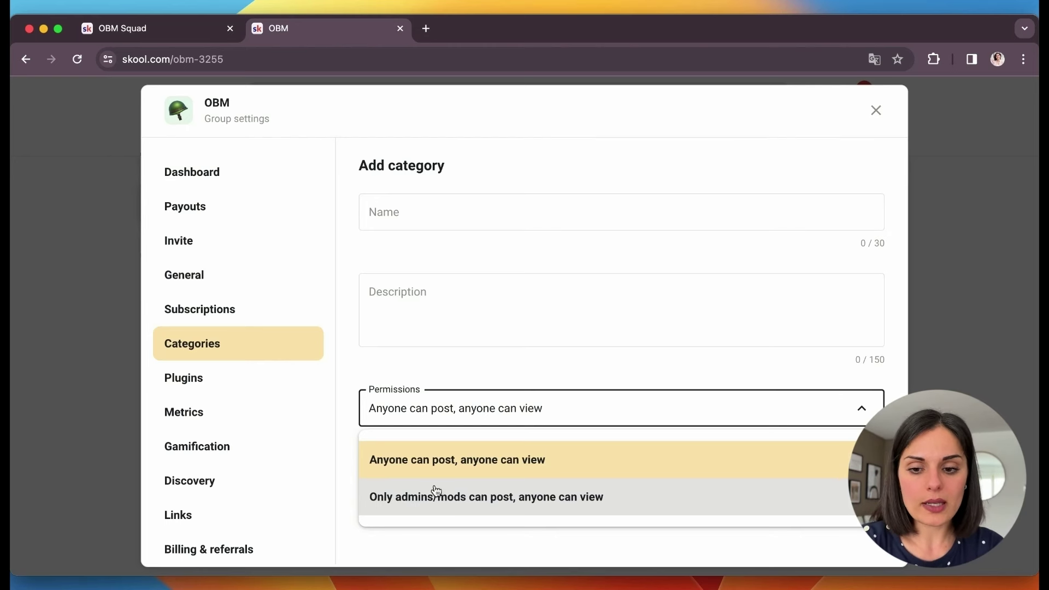
left_click(352, 364)
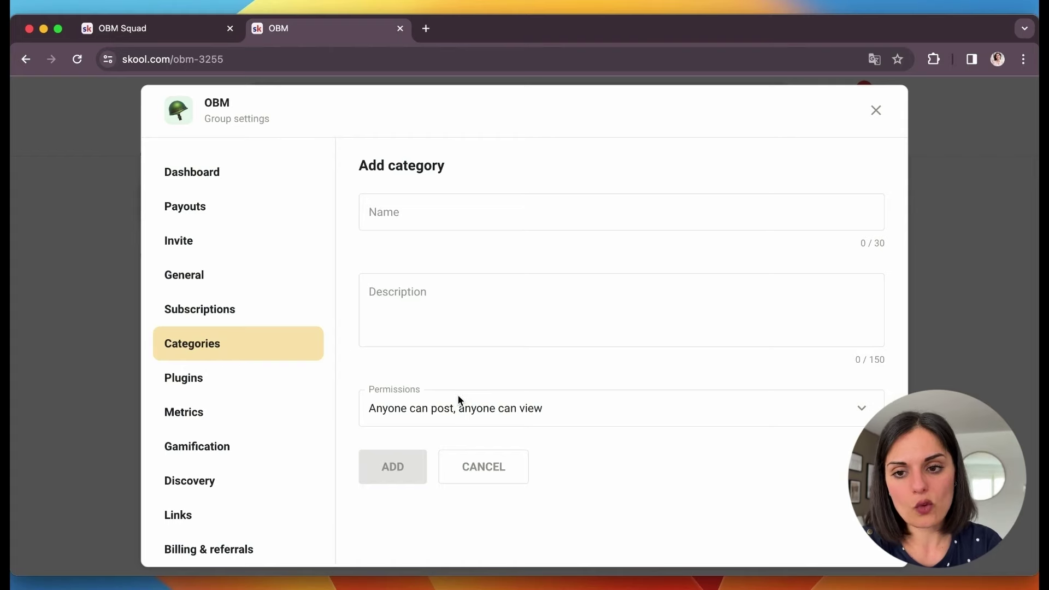
left_click(73, 256)
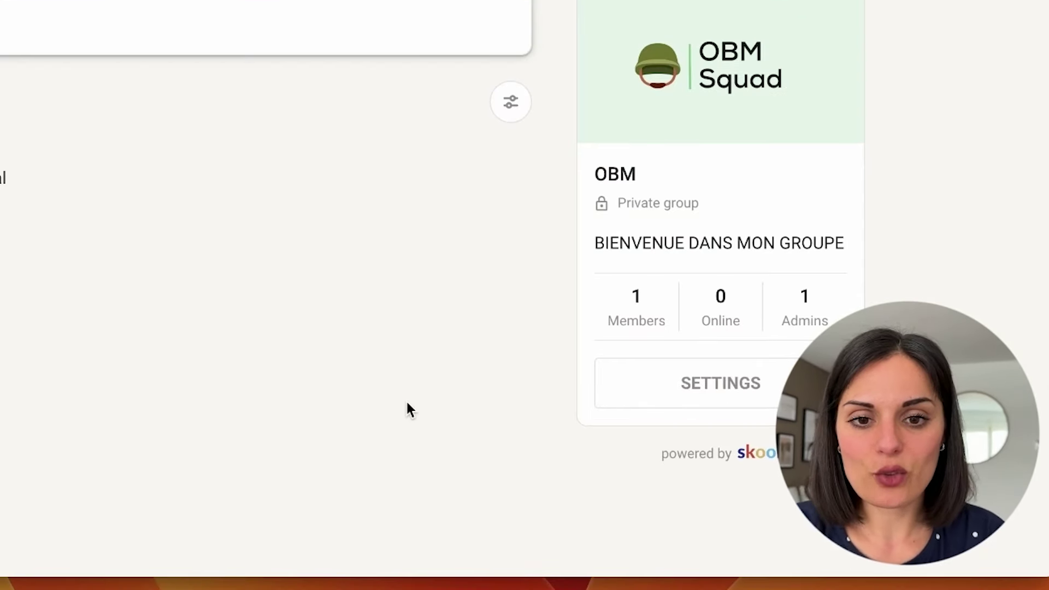
Reopen the group settings on Subscriptions, showing the current Free price with 1 member.
left_click(762, 399)
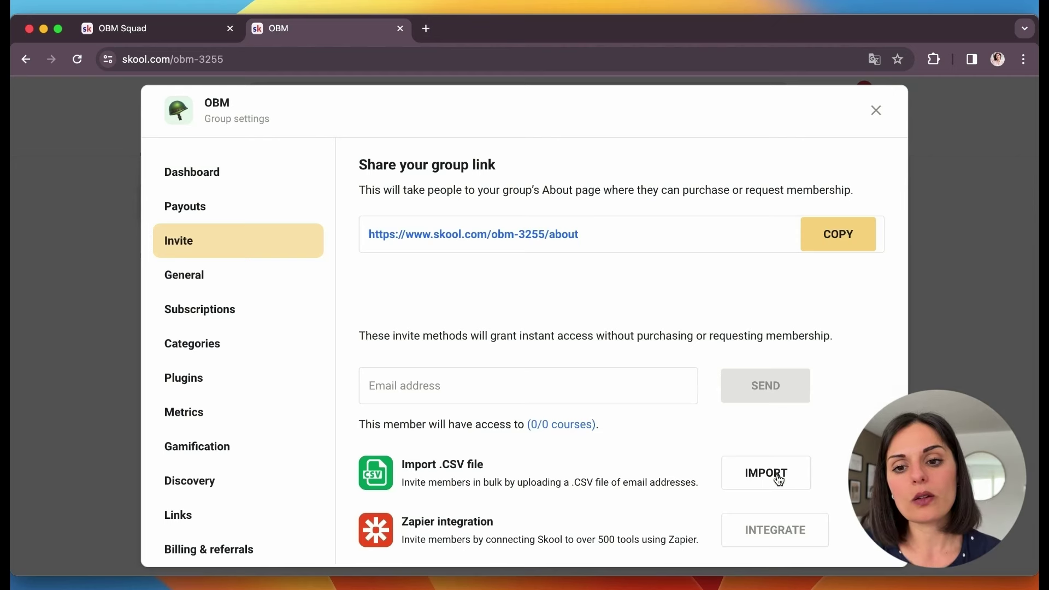
left_click(965, 285)
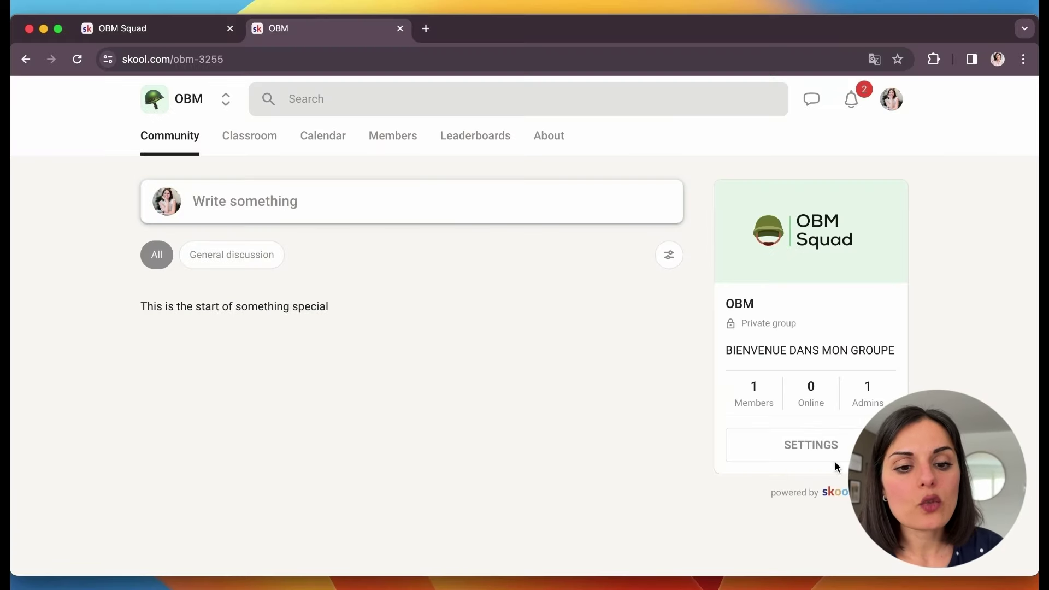
left_click(798, 444)
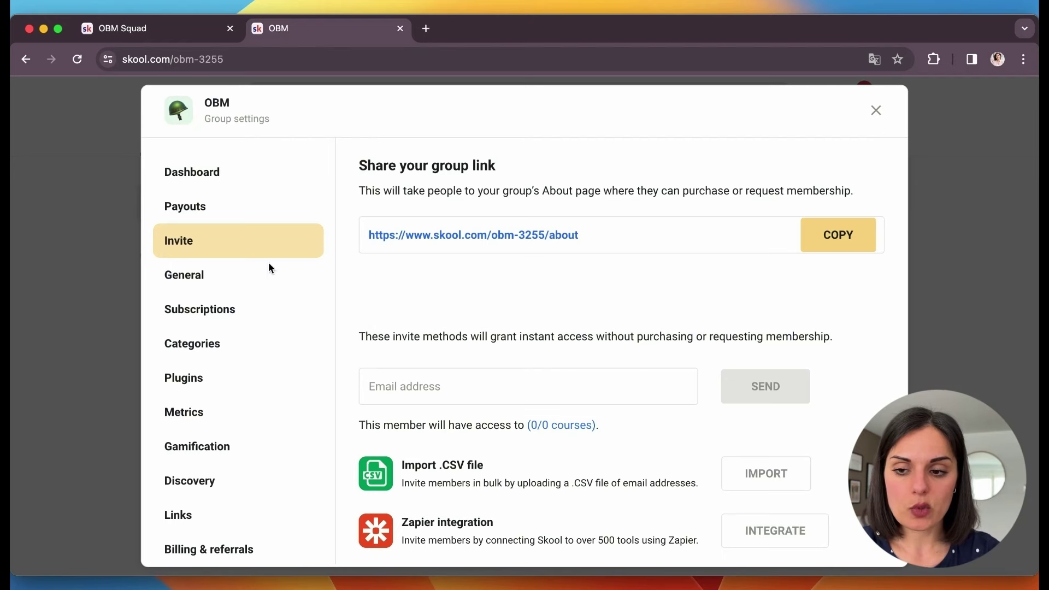
left_click(221, 309)
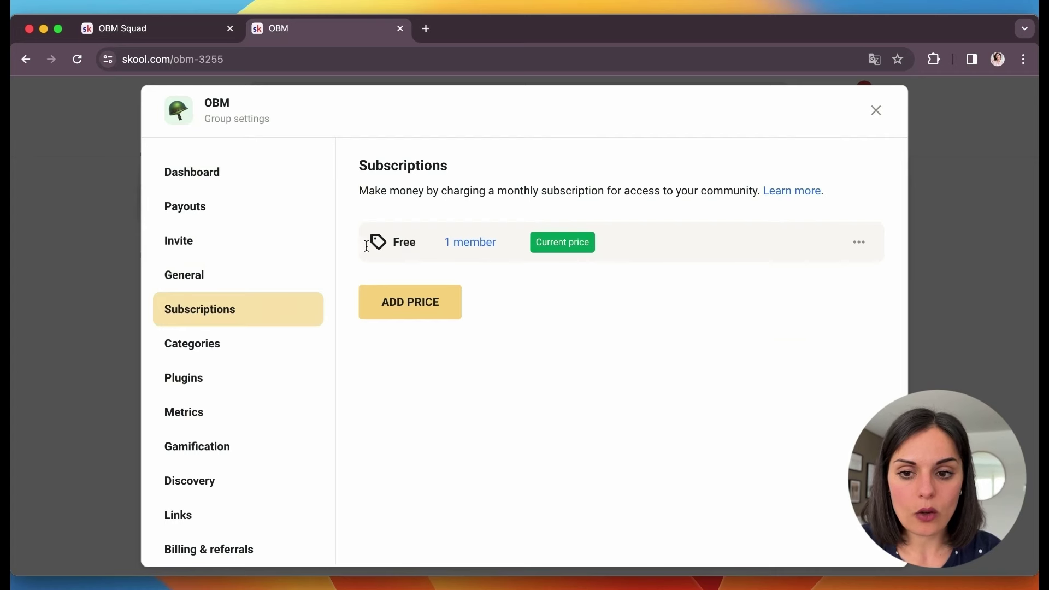
left_click(426, 307)
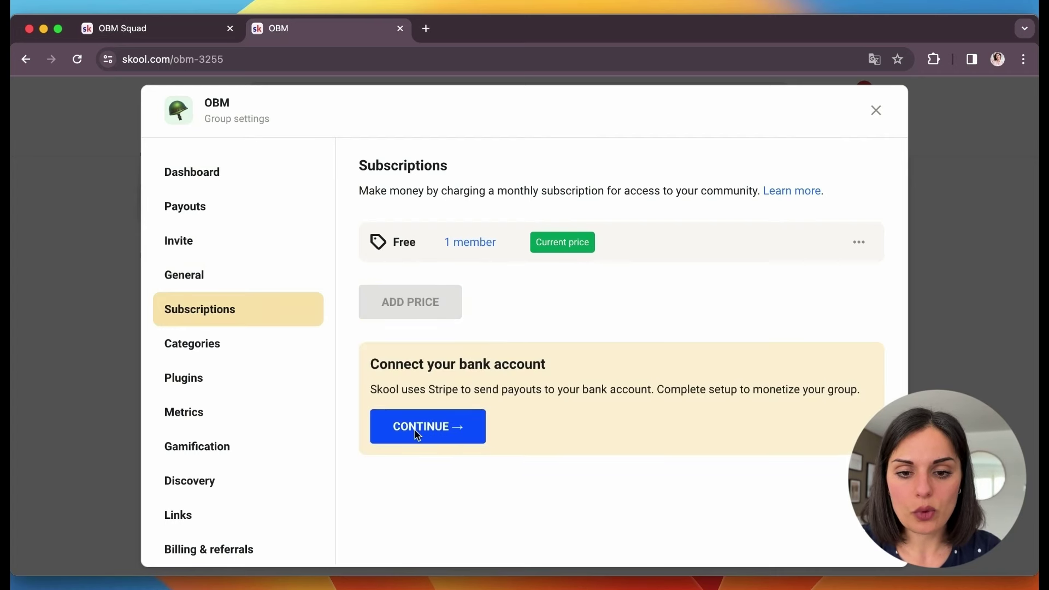
left_click(451, 426)
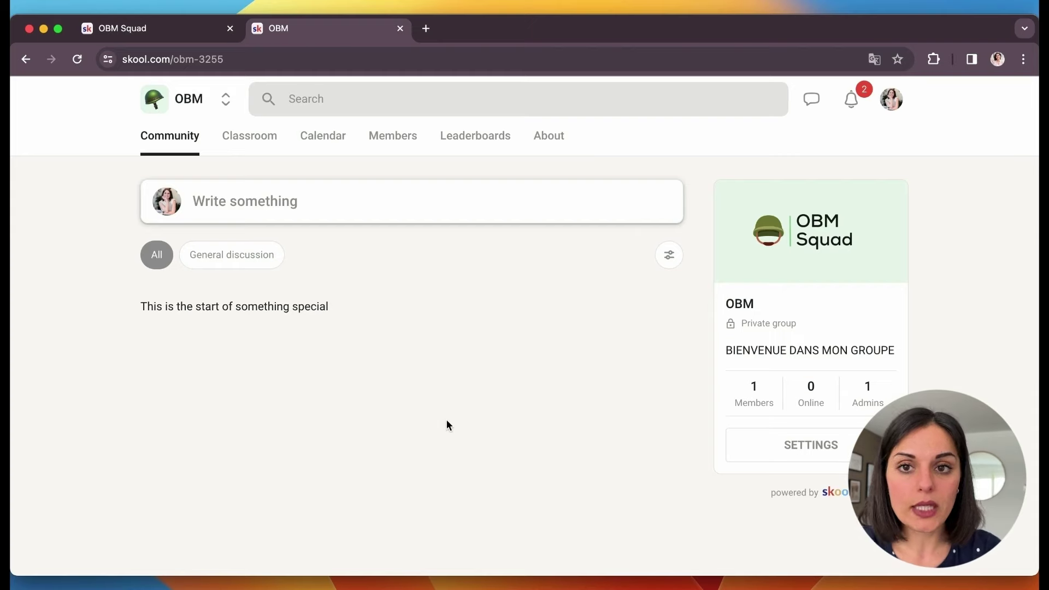
left_click(549, 355)
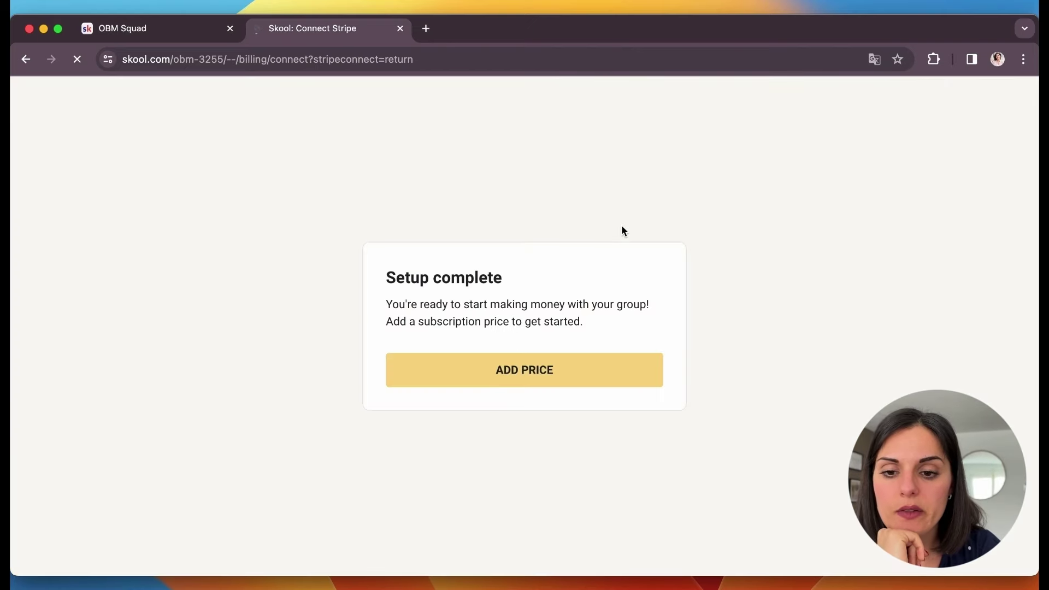
left_click(529, 378)
left_click(459, 299)
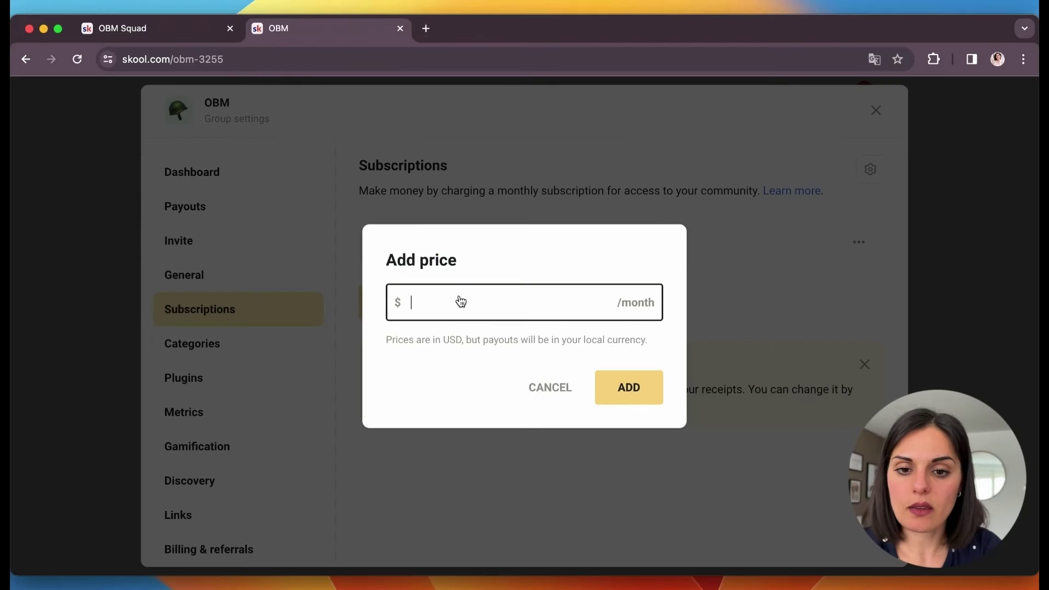
type("99")
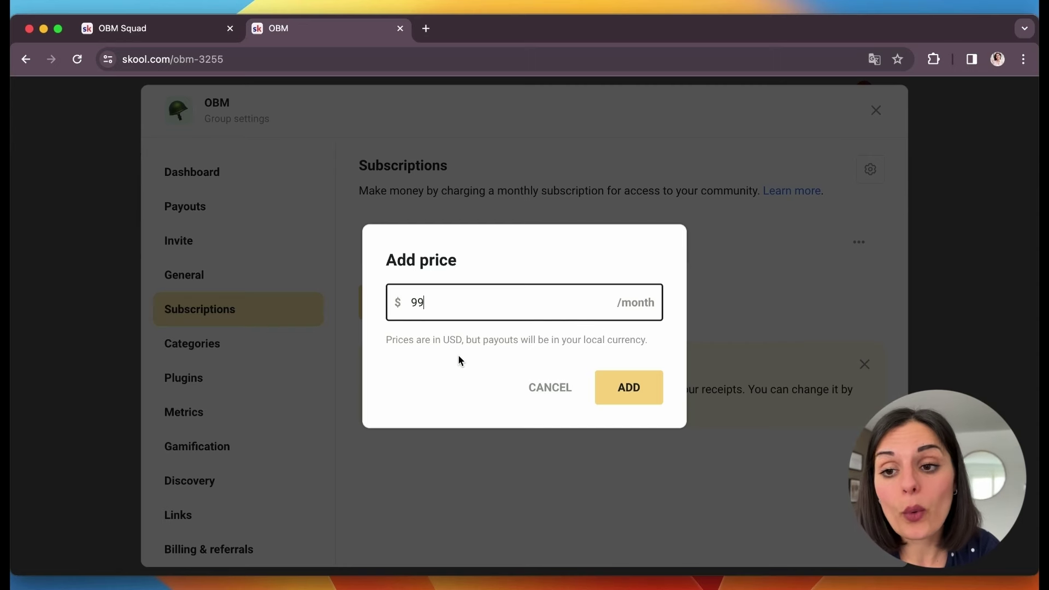
left_click(647, 389)
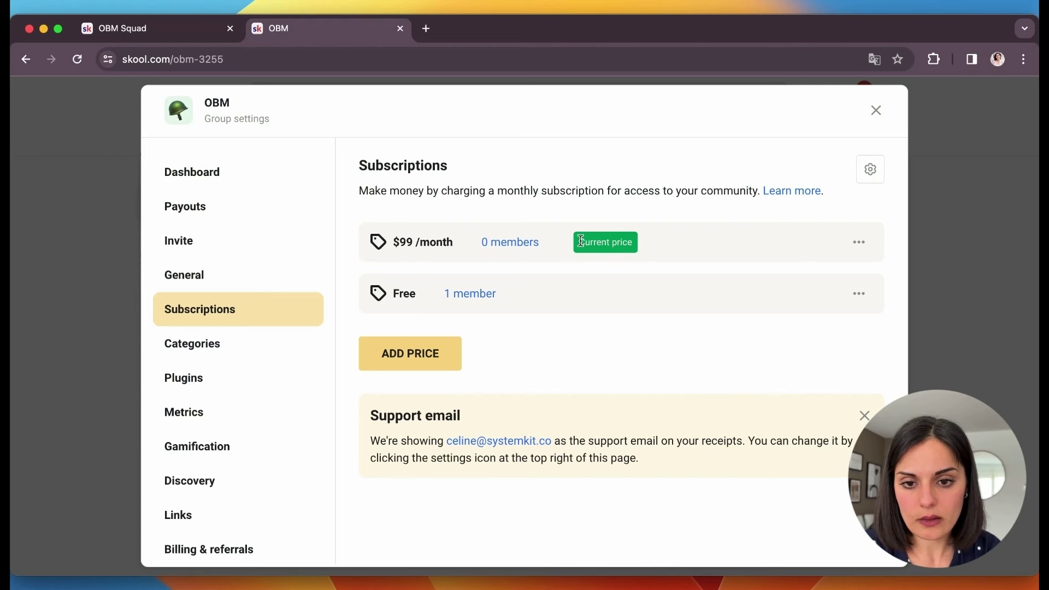
left_click_drag(581, 241, 641, 243)
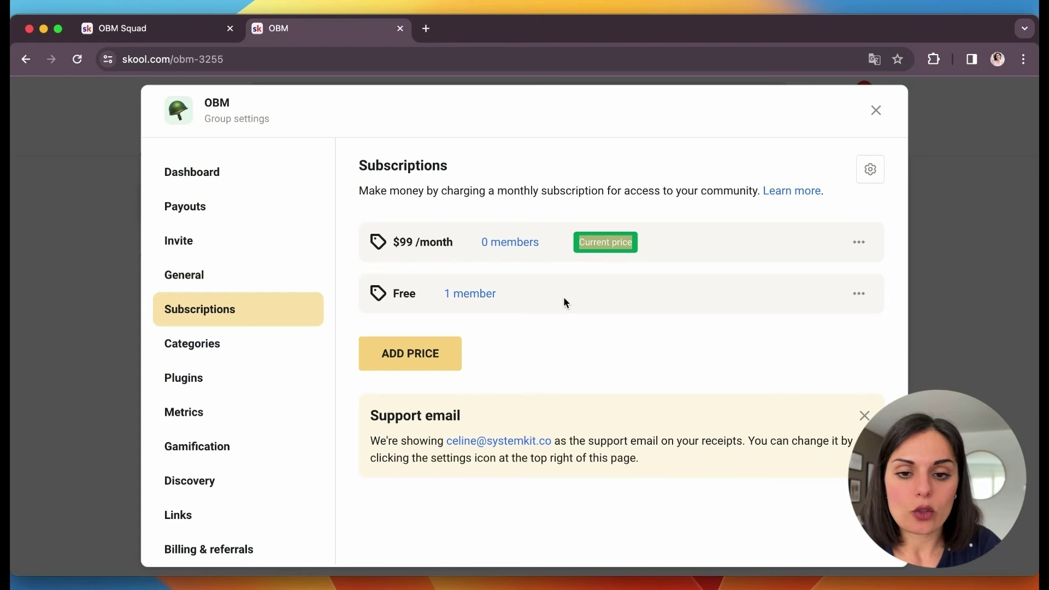
left_click(861, 293)
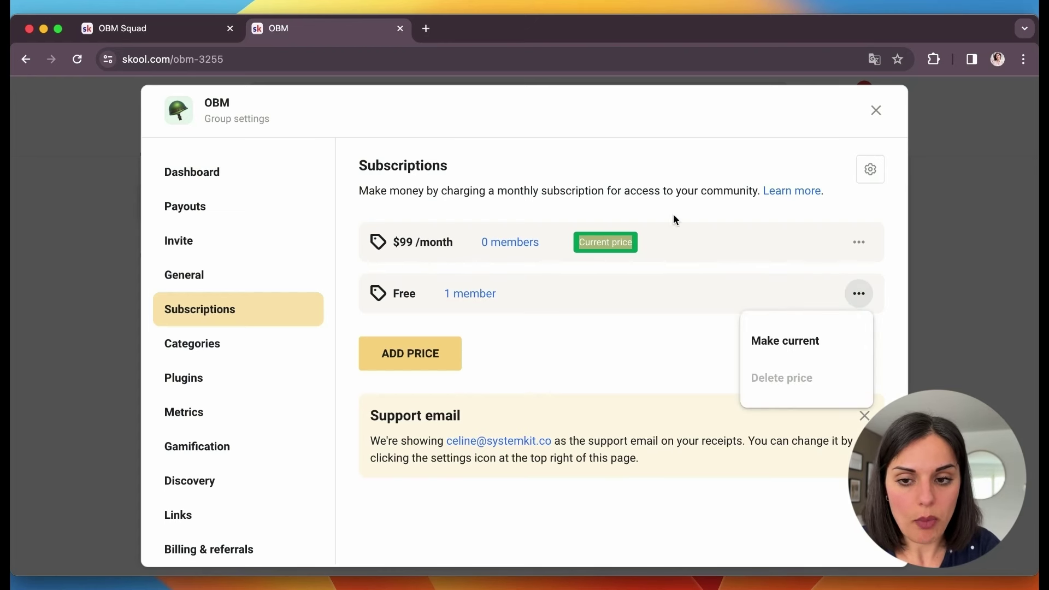
left_click(636, 364)
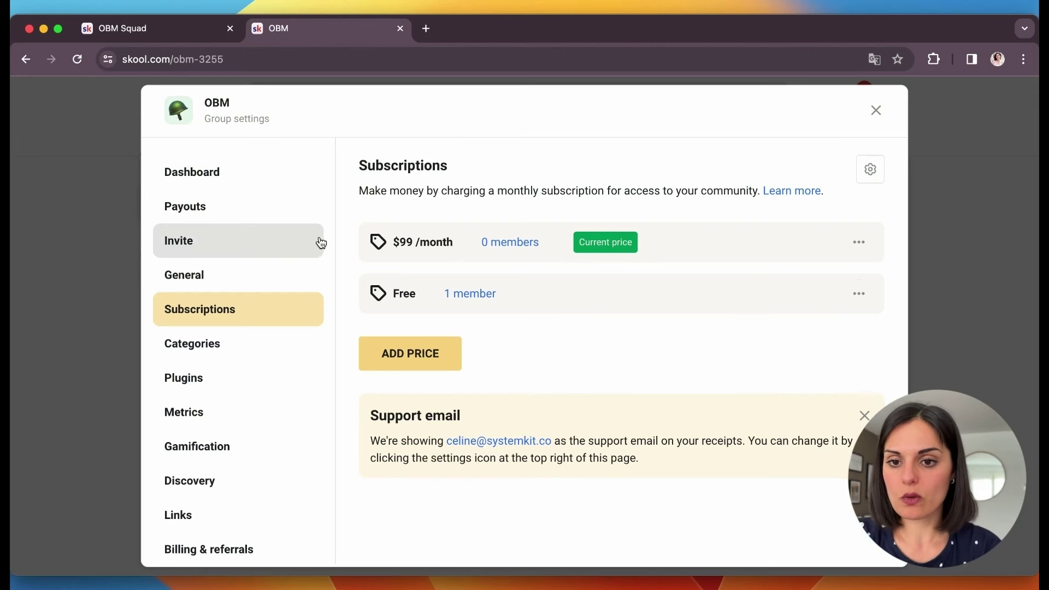
Browse the Dashboard, Payouts, Invite, General, Subscriptions, Categories and Plugins settings pages.
left_click(207, 179)
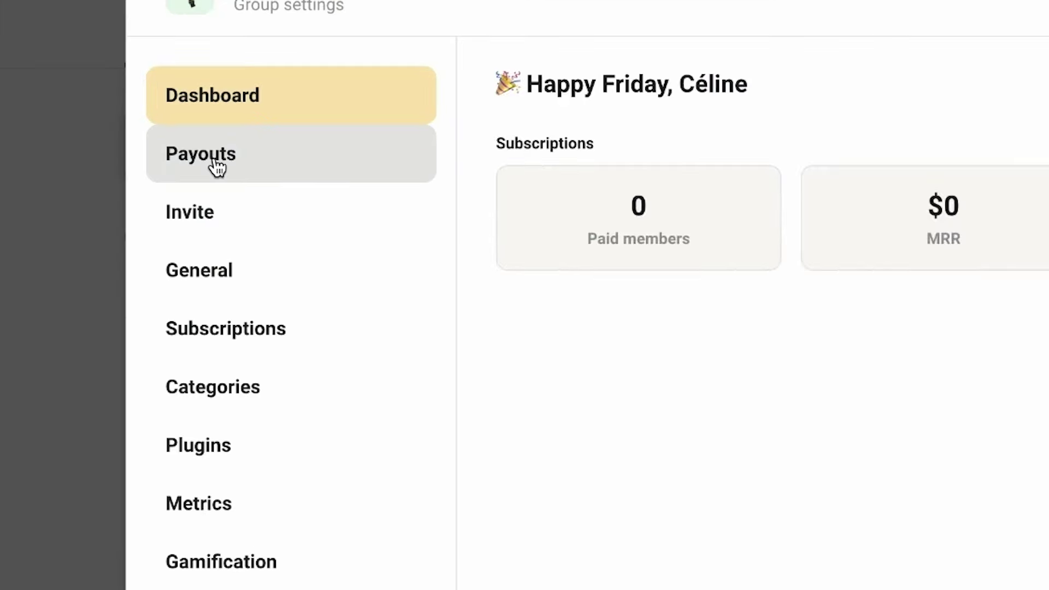
left_click(195, 213)
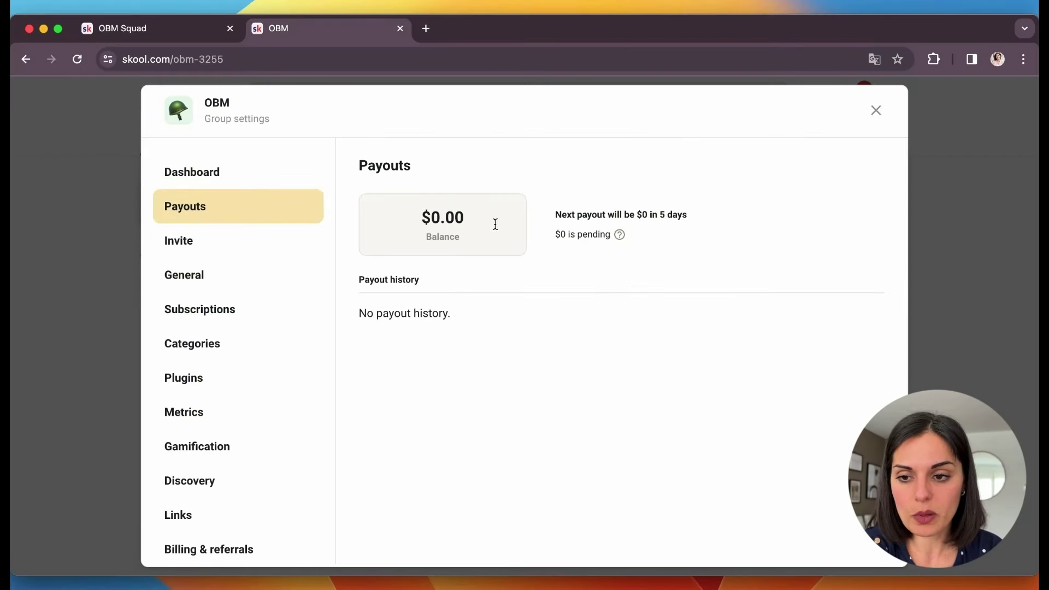
left_click(213, 242)
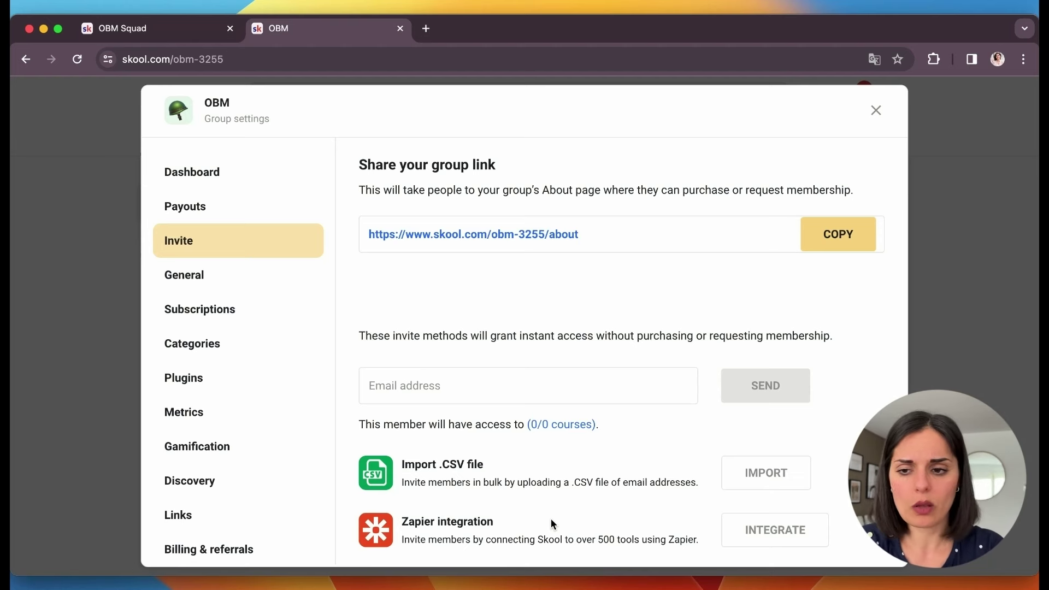
left_click(189, 289)
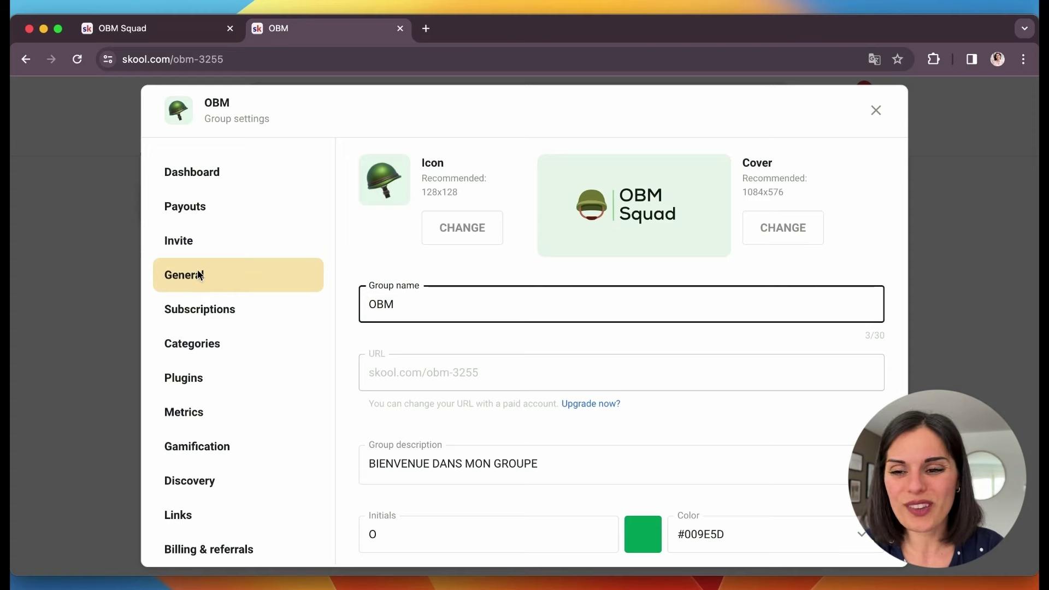
scroll(487, 424, "down", 4)
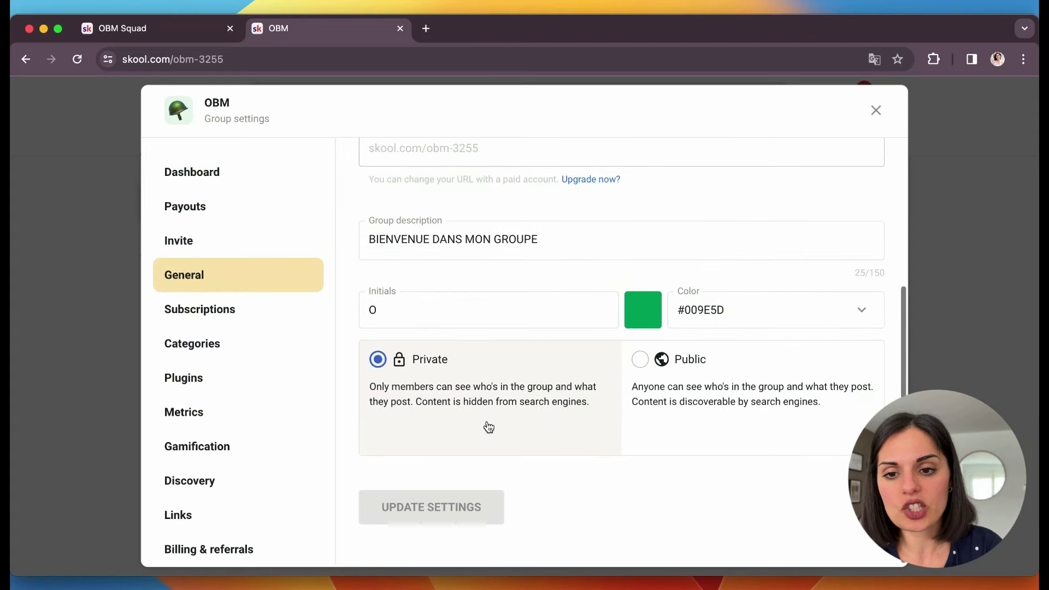
scroll(486, 426, "up", 5)
left_click(199, 310)
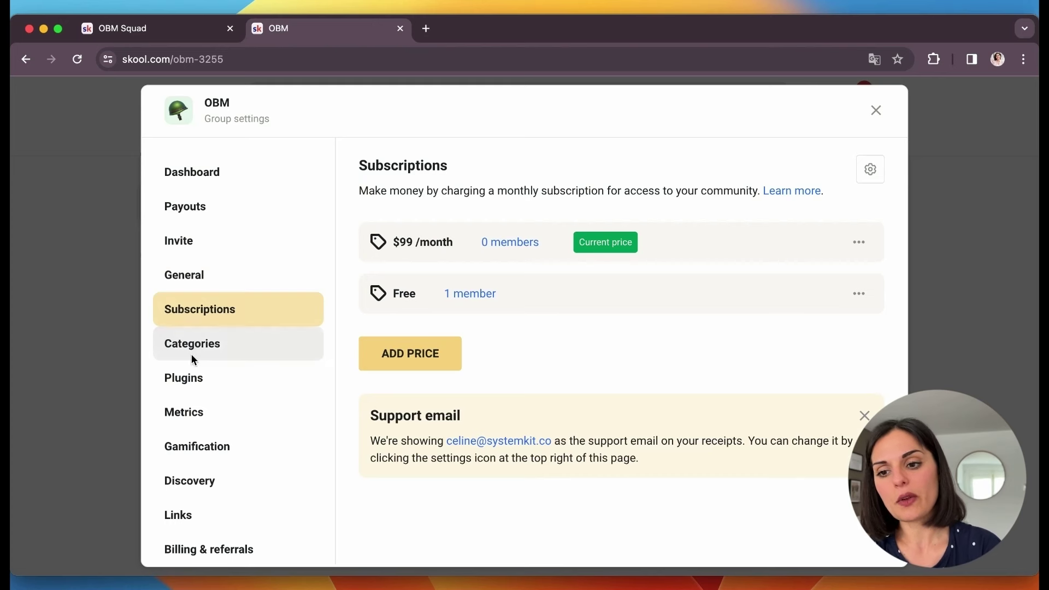
left_click(208, 354)
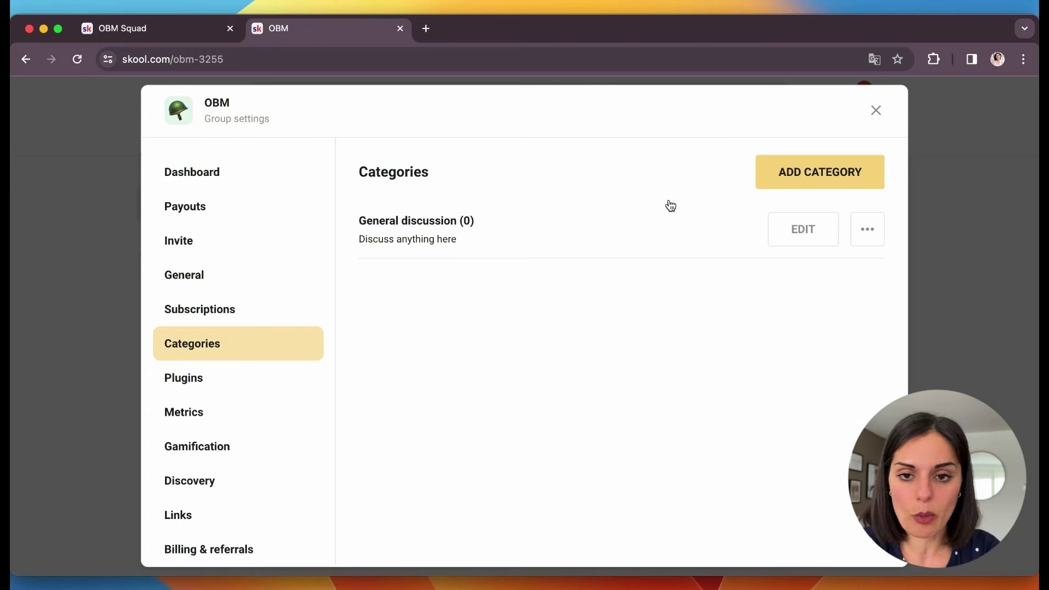
left_click(184, 377)
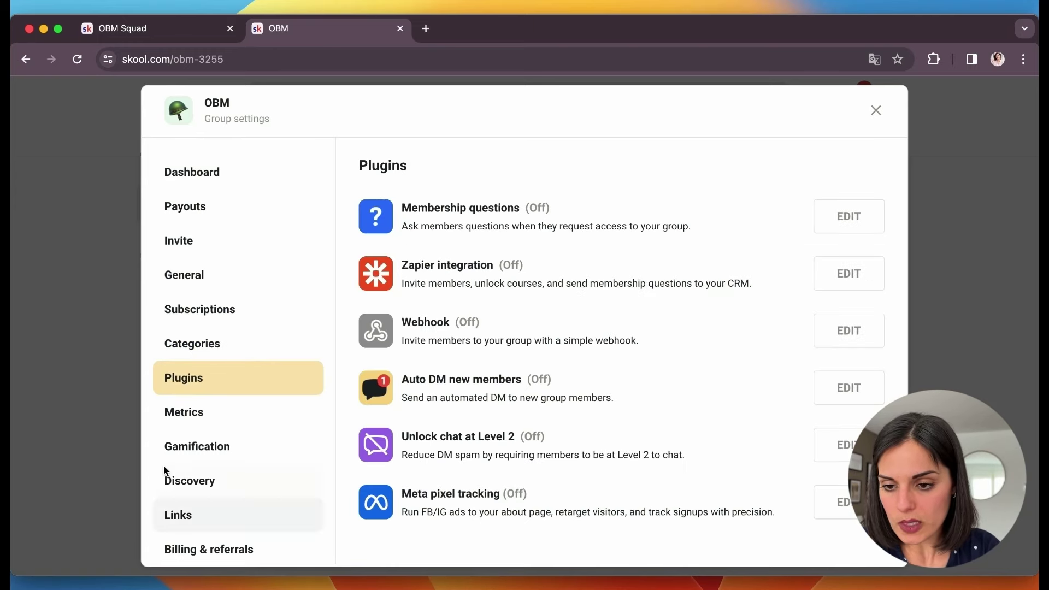
Show the Metrics page with Monthly active selected: 0 members, 0% active.
left_click(193, 412)
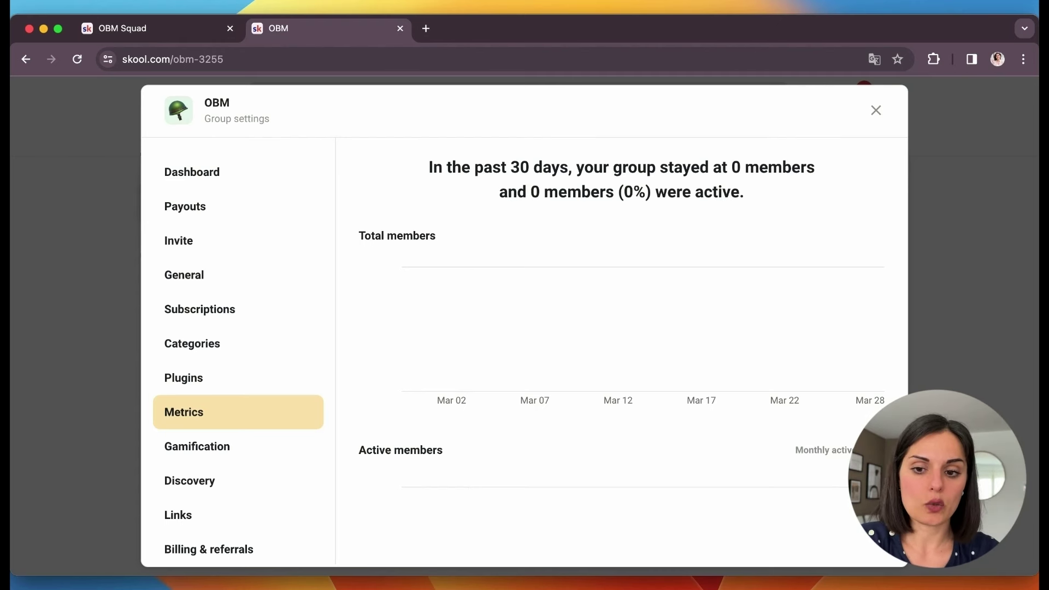
left_click(815, 450)
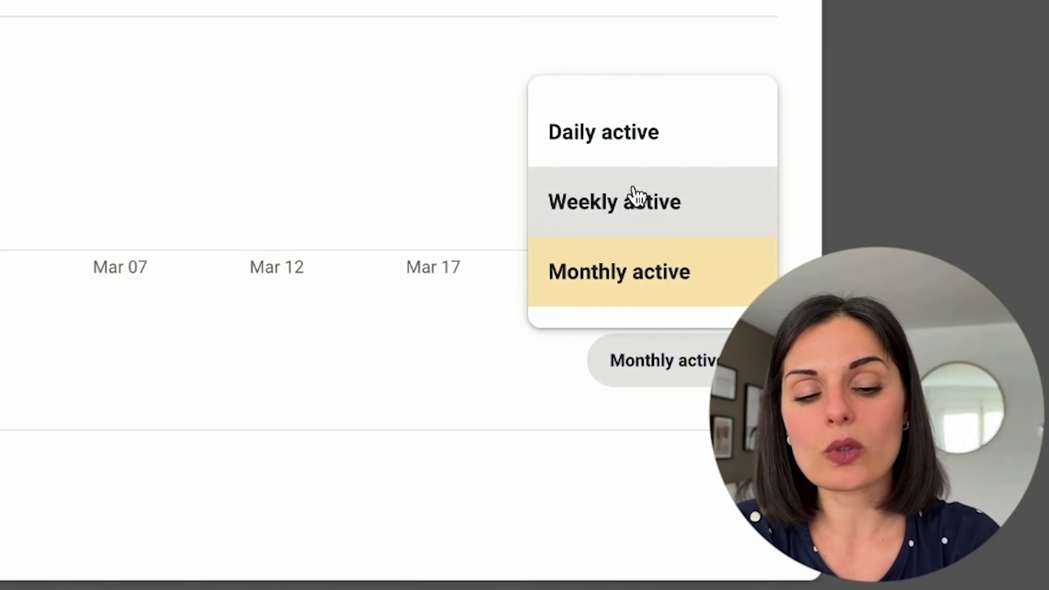
left_click(576, 326)
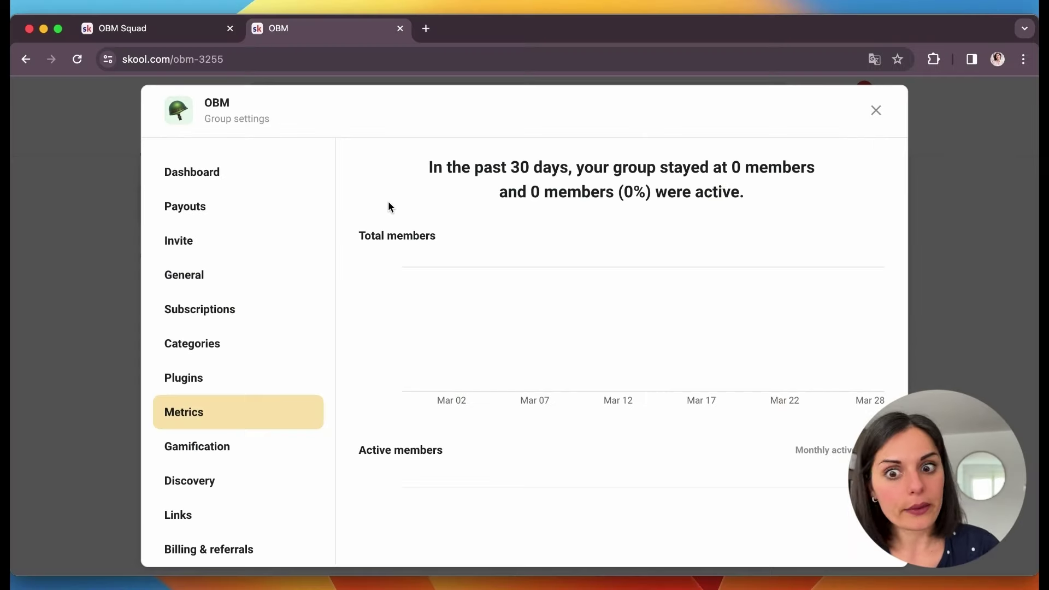
Review the Gamification levels and open Level 1's edit form, its name empty (0/20).
left_click(206, 456)
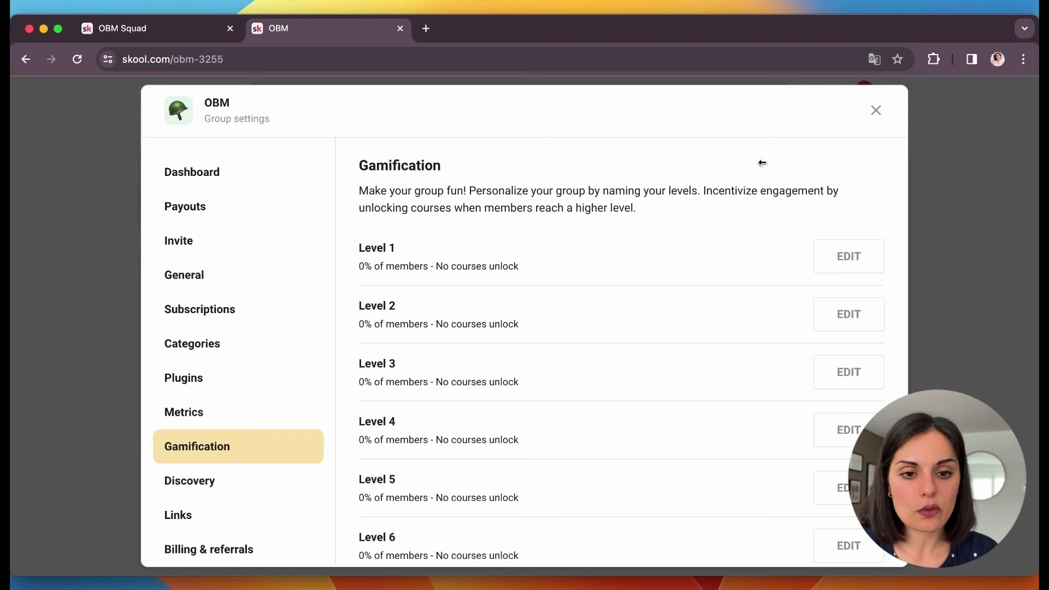
scroll(487, 537, "down", 4)
scroll(541, 424, "up", 1)
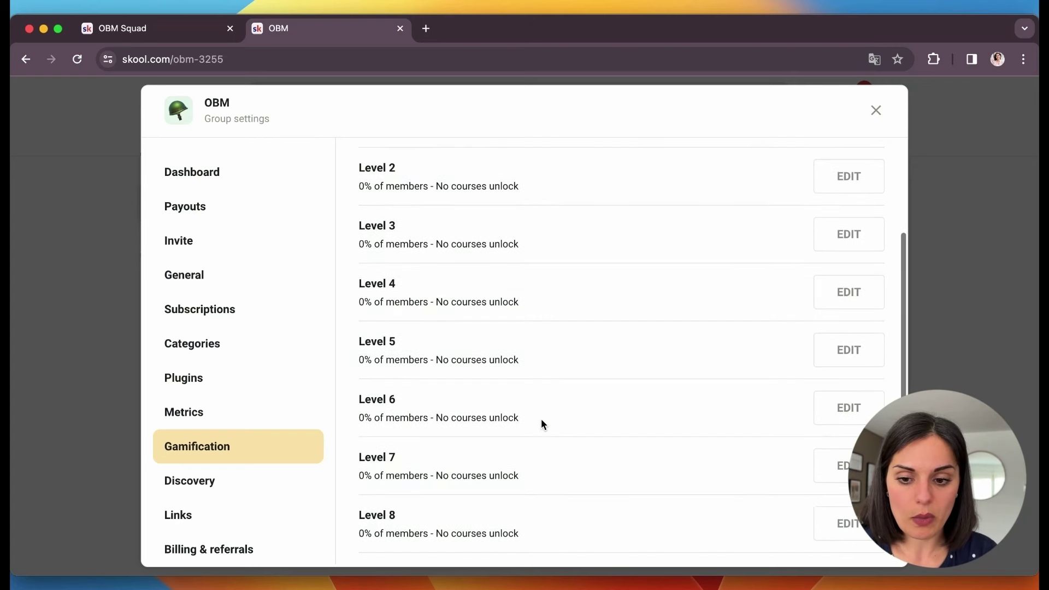
scroll(541, 419, "up", 3)
scroll(563, 342, "down", 3)
scroll(581, 352, "up", 3)
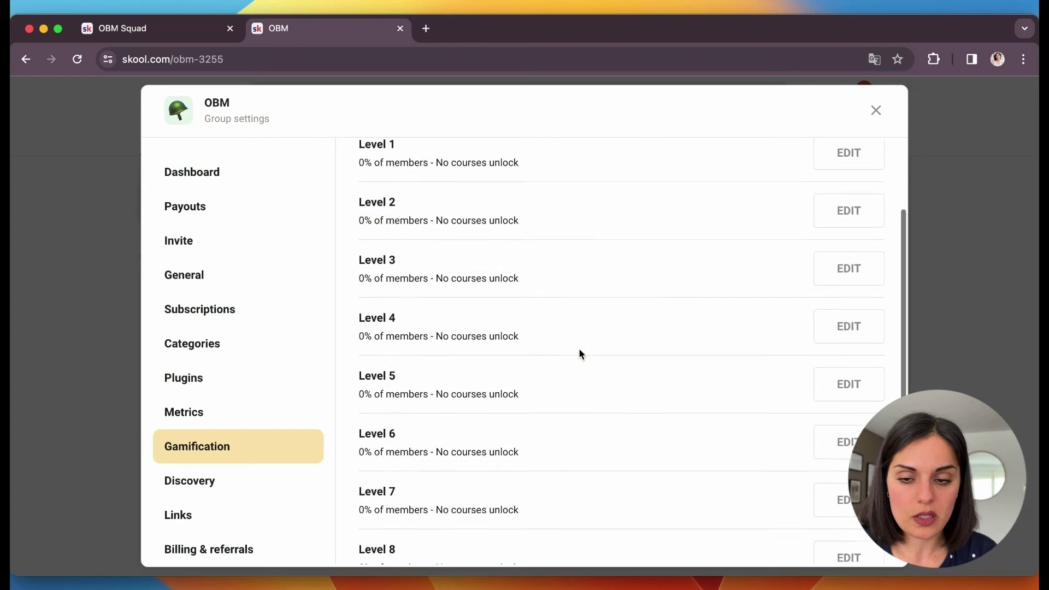
left_click(860, 267)
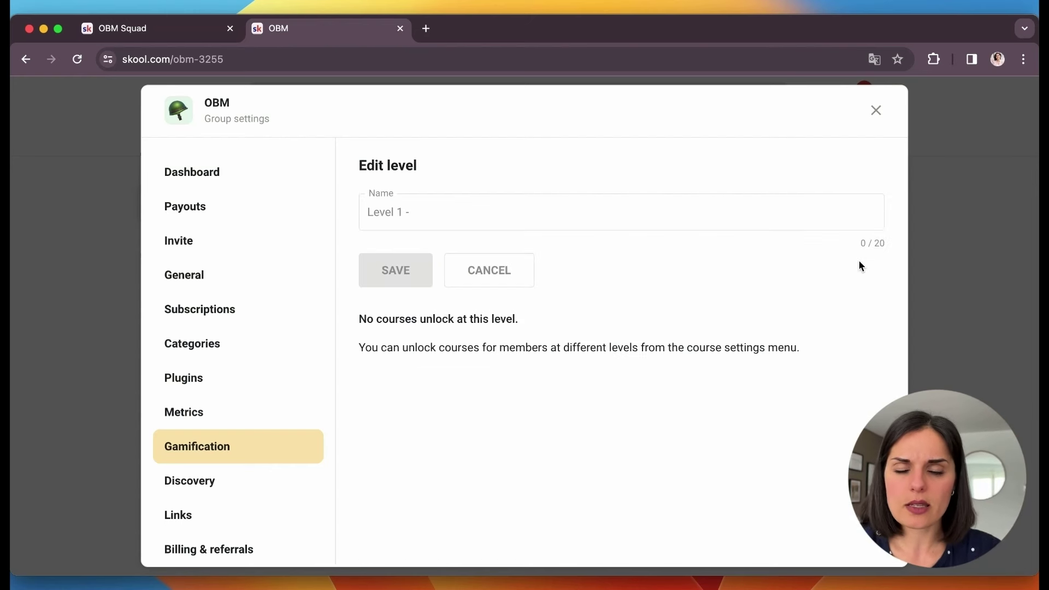
Name Level 1 'Bienvenue', save it, and reopen it to review the course-unlock notes.
left_click(490, 217)
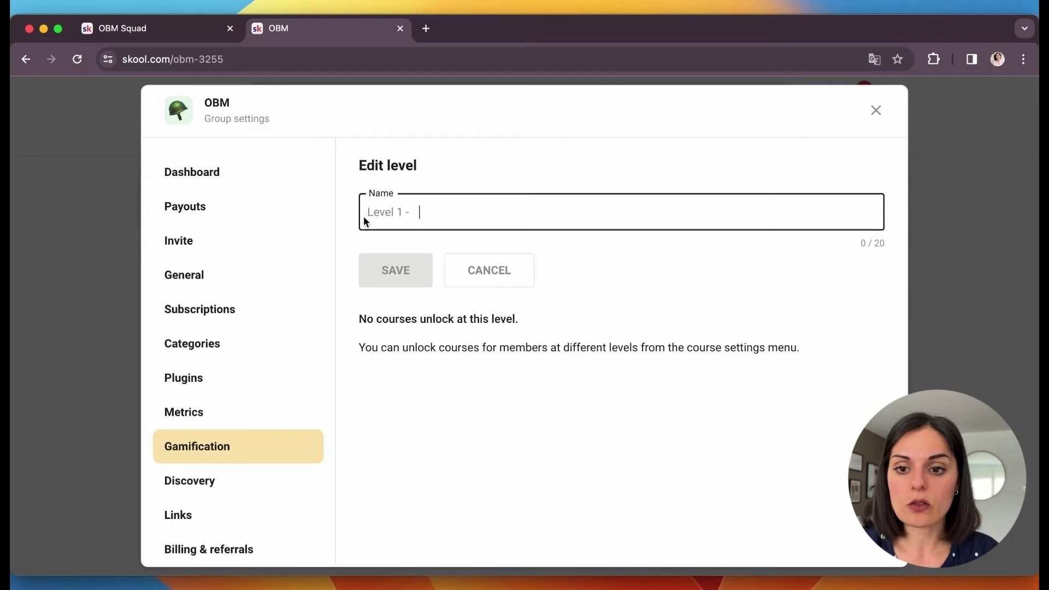
type("Bienvenue")
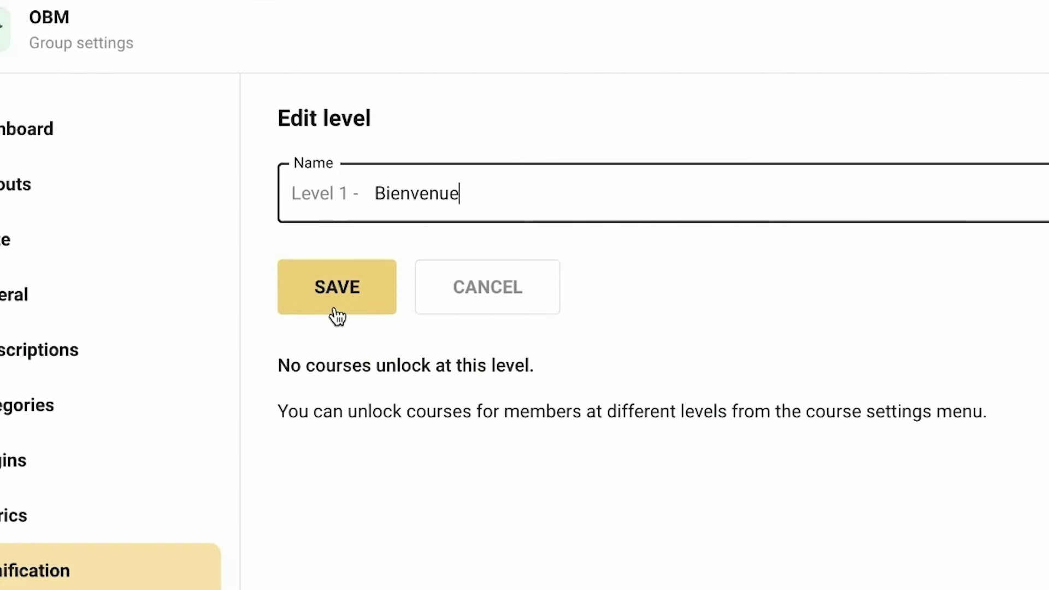
left_click(407, 277)
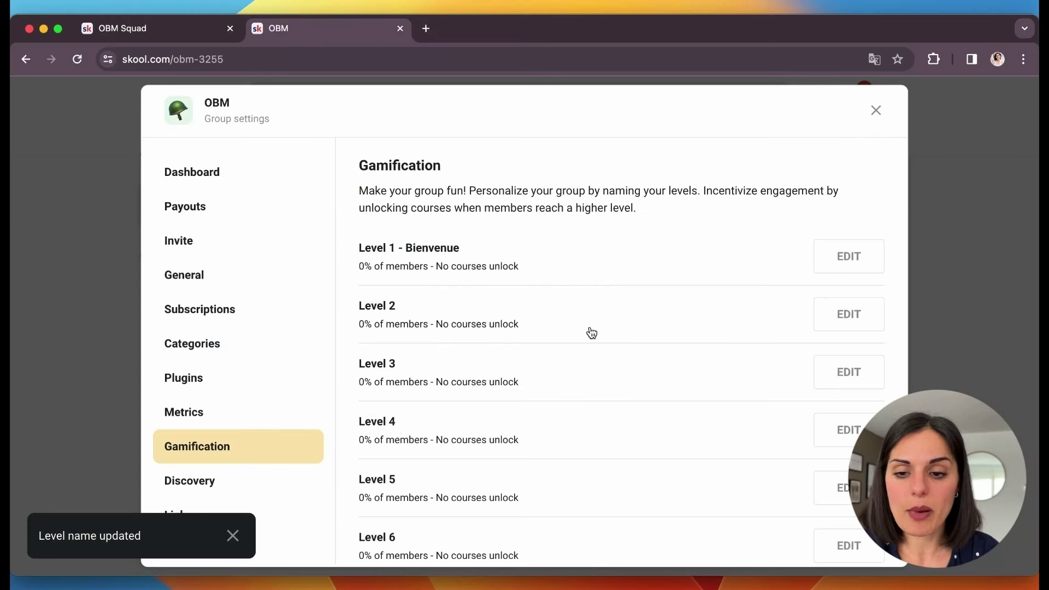
left_click(855, 258)
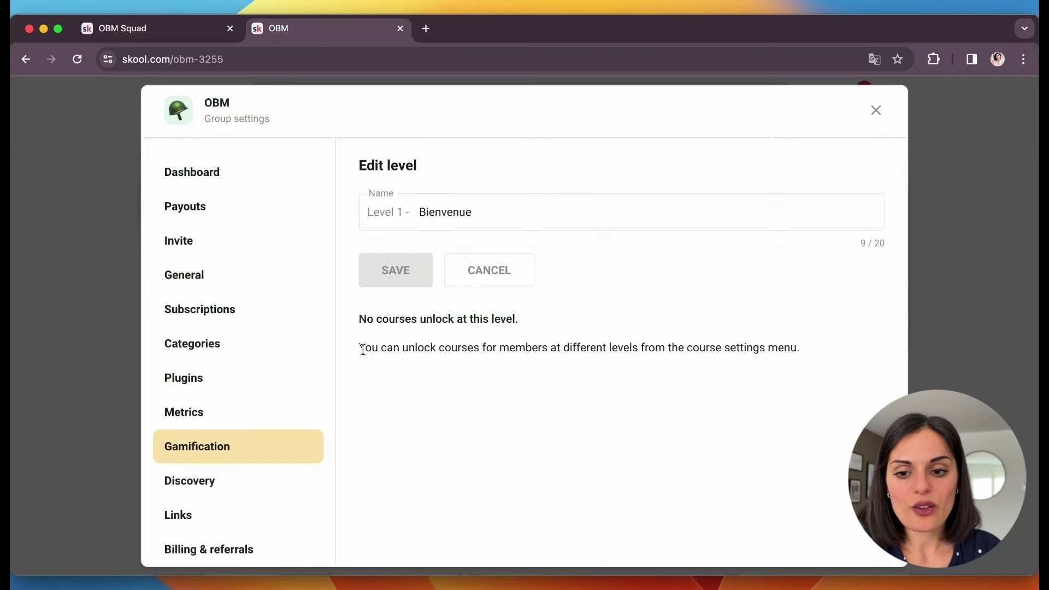
left_click_drag(360, 347, 508, 338)
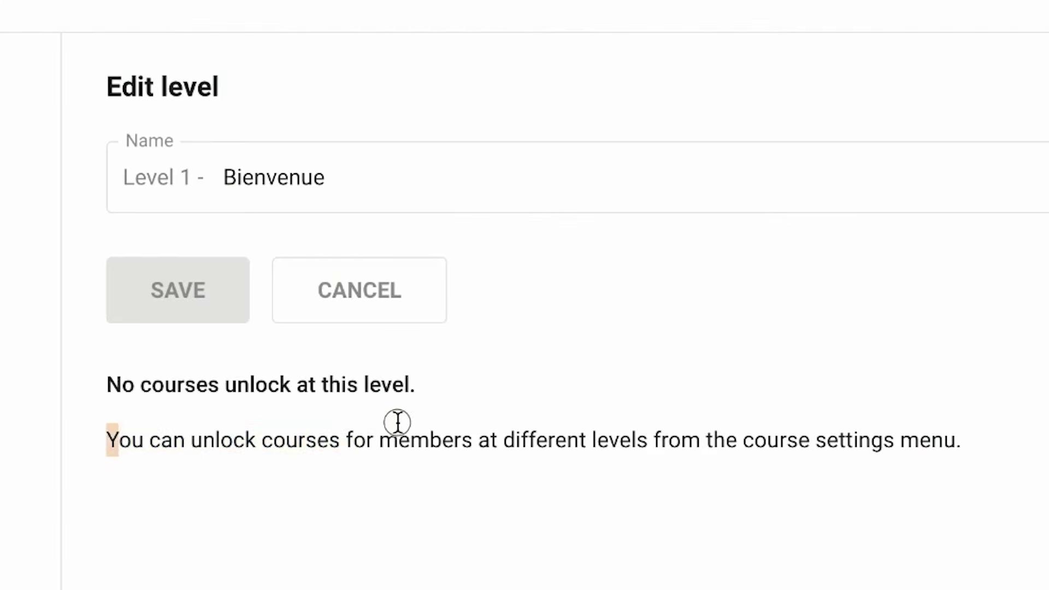
left_click_drag(397, 422, 635, 449)
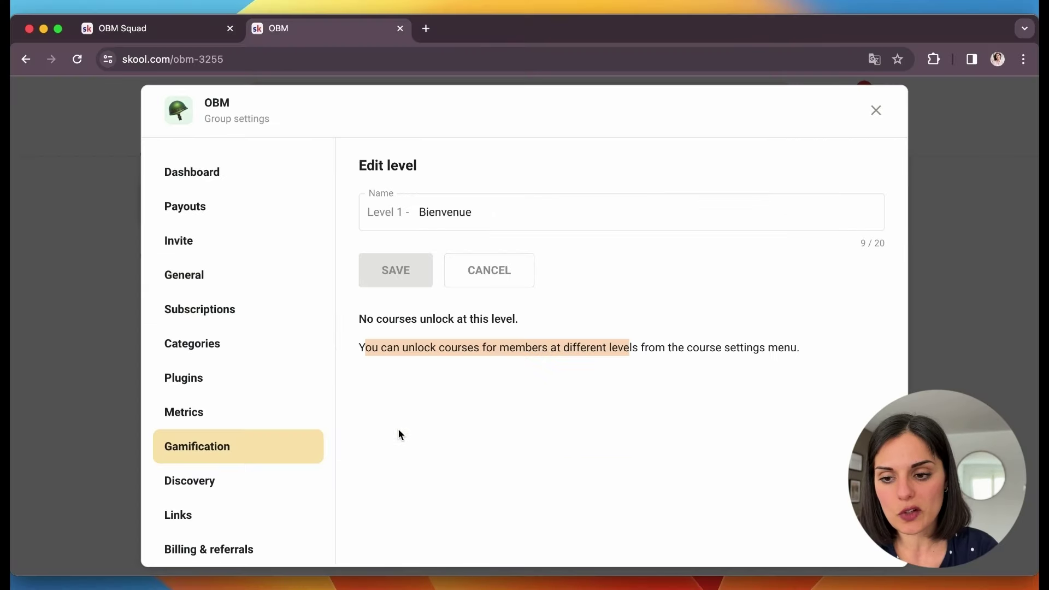
Look at the Discovery and Links pages and the add-link form, then close settings.
left_click(207, 481)
left_click(204, 518)
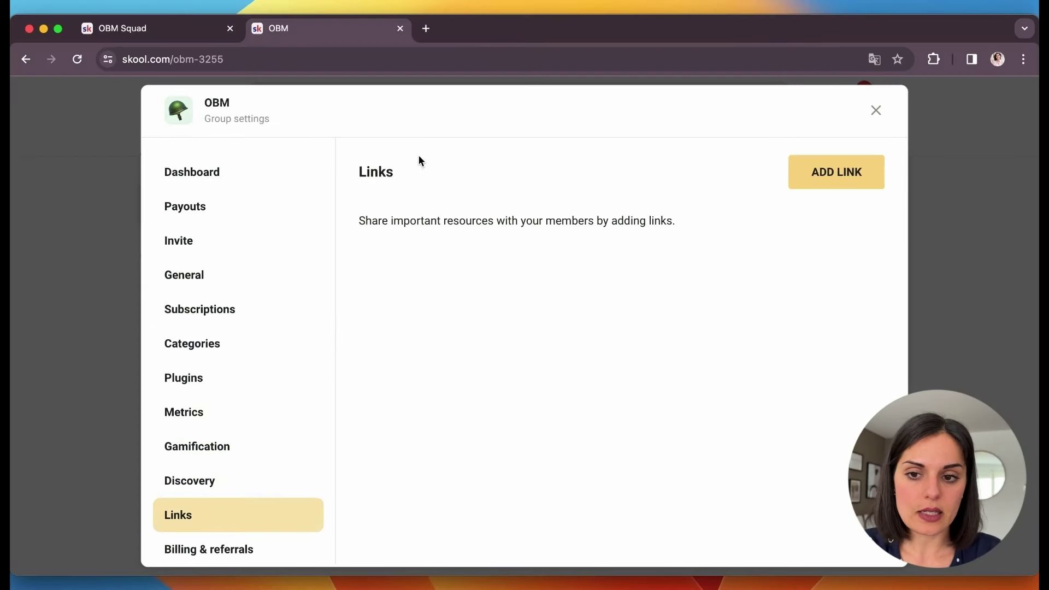
left_click(804, 176)
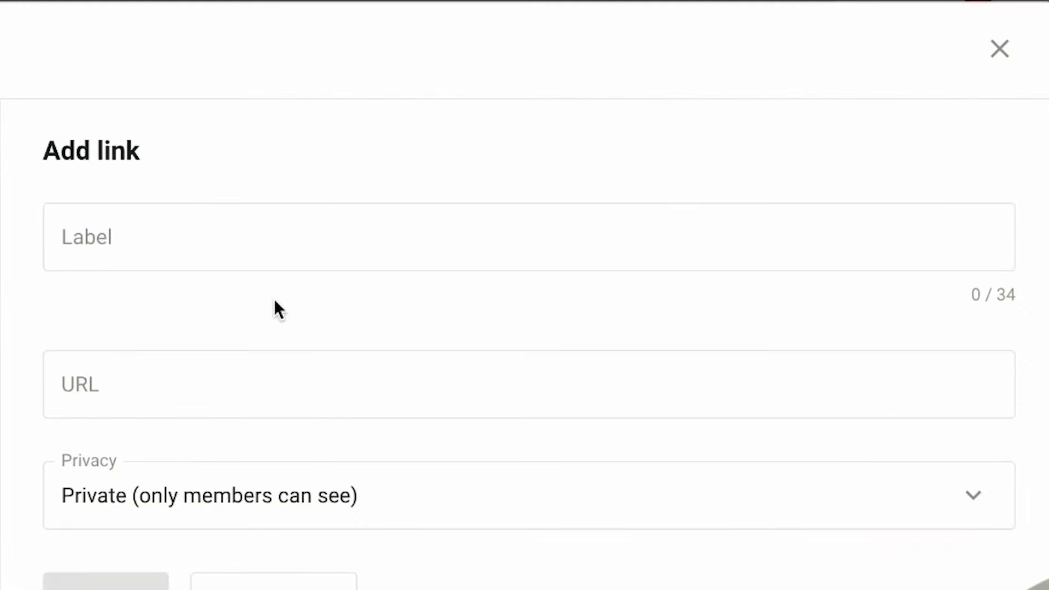
left_click(104, 206)
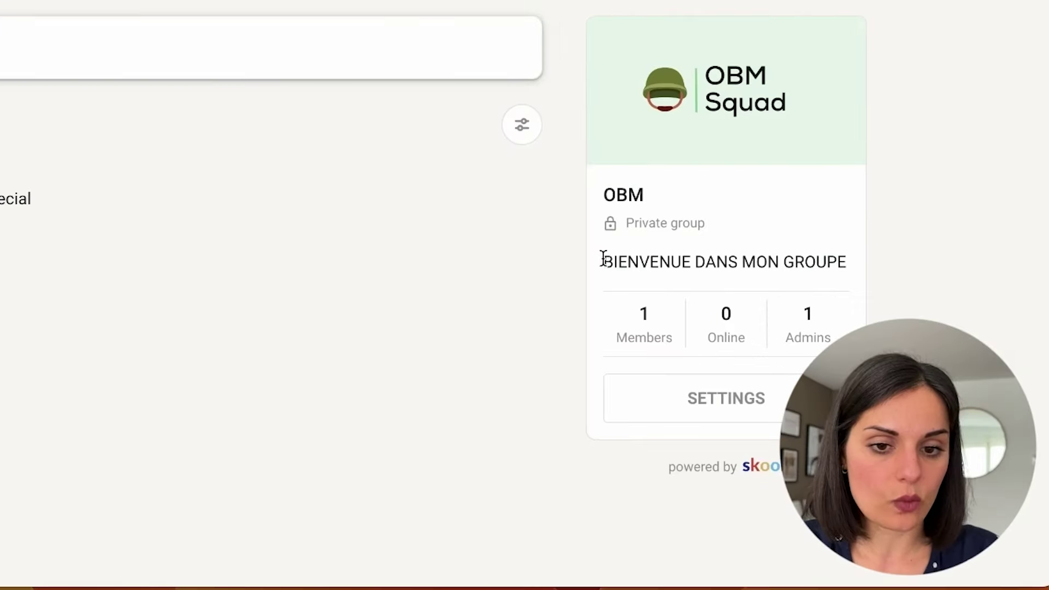
left_click_drag(725, 350, 917, 351)
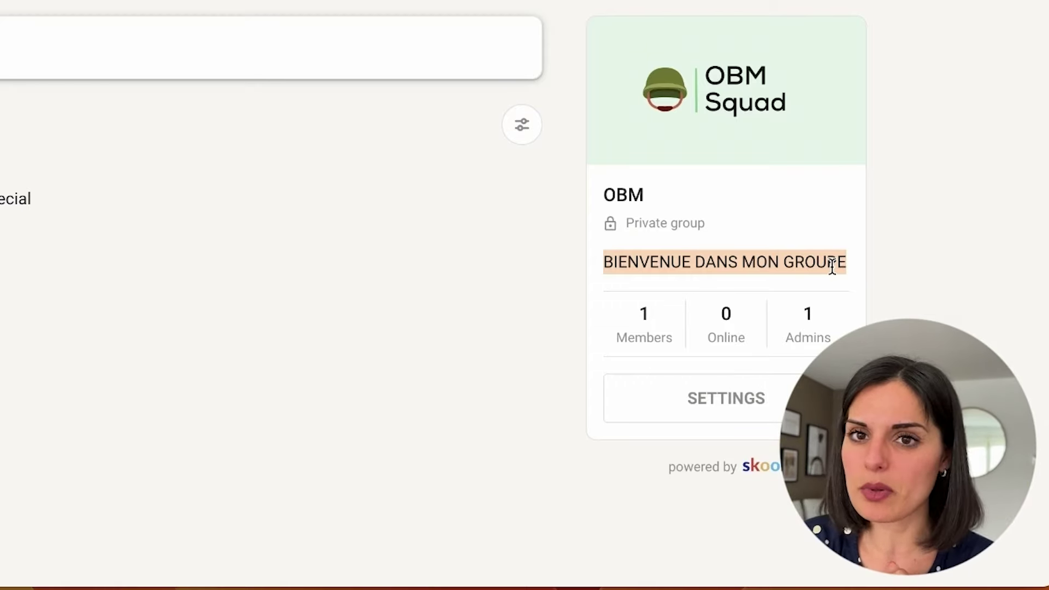
Check the Billing & referrals settings, then close them back to the Community feed.
left_click(716, 407)
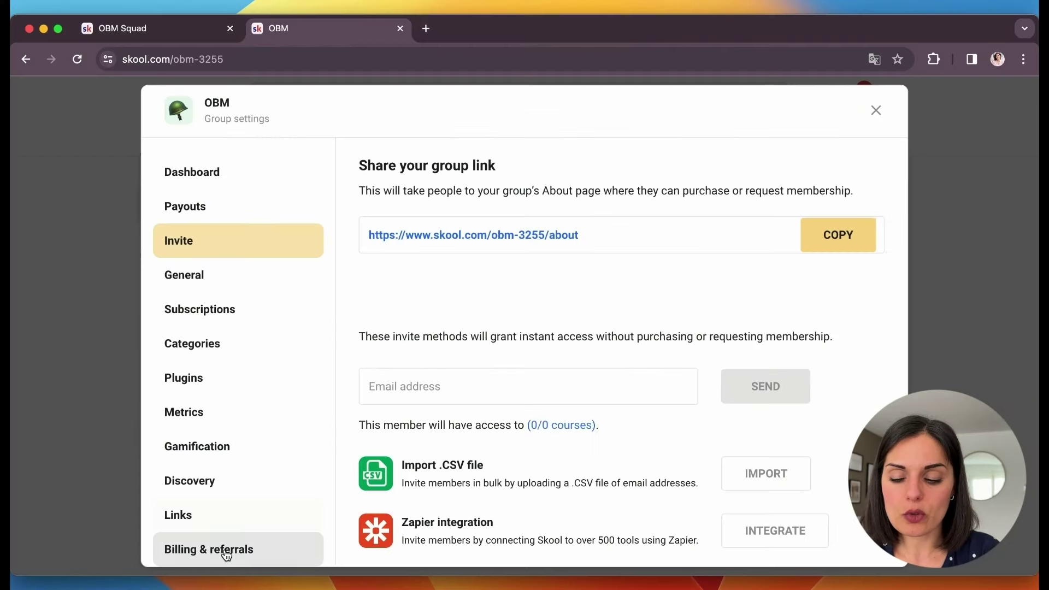
left_click(226, 551)
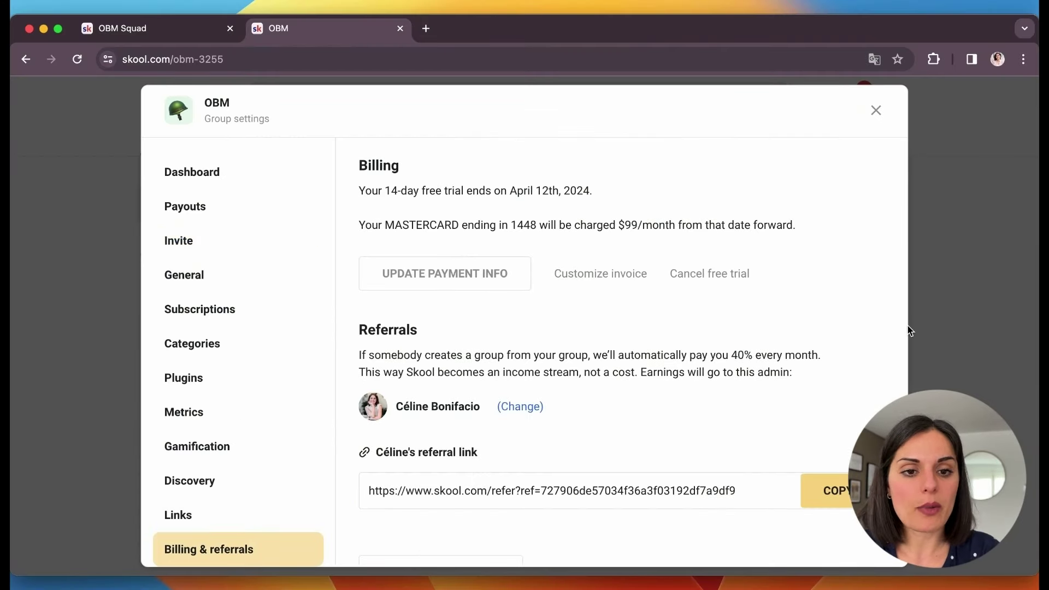
left_click(940, 297)
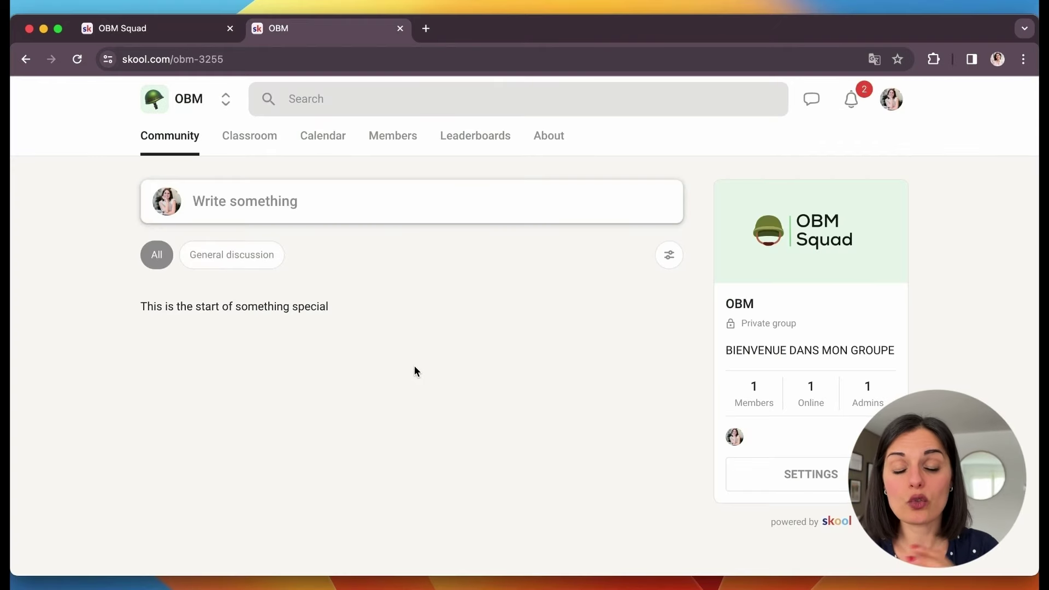
Start a new Classroom course named 'Cours N°1' with the description 'test'.
left_click(256, 148)
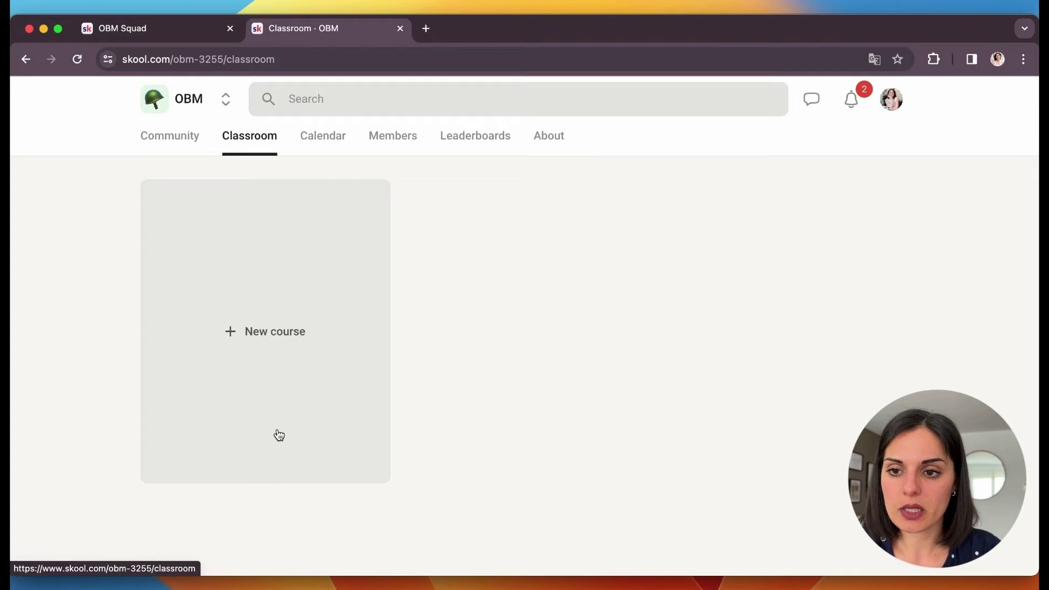
left_click(320, 321)
left_click(357, 163)
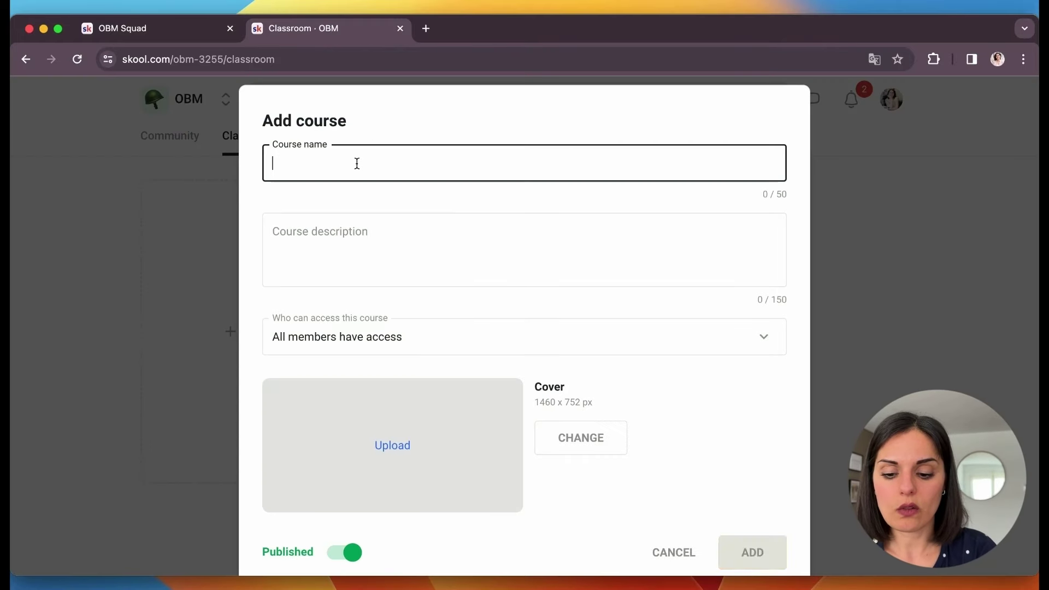
type("Cours N°1")
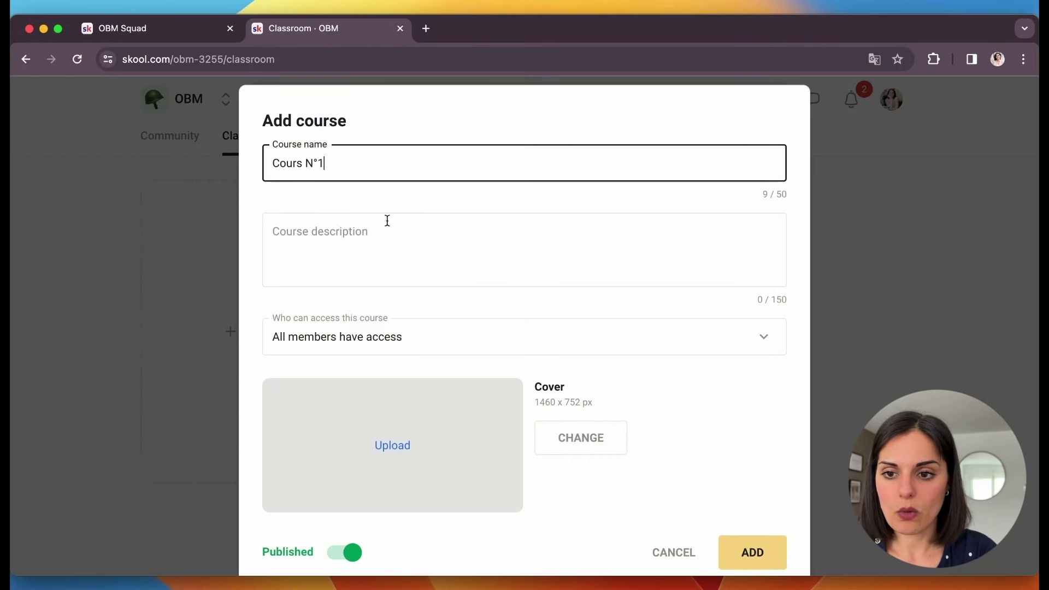
left_click(386, 220)
type("test")
Restrict course access to members from level 3, create it, and return to Classroom.
left_click(349, 338)
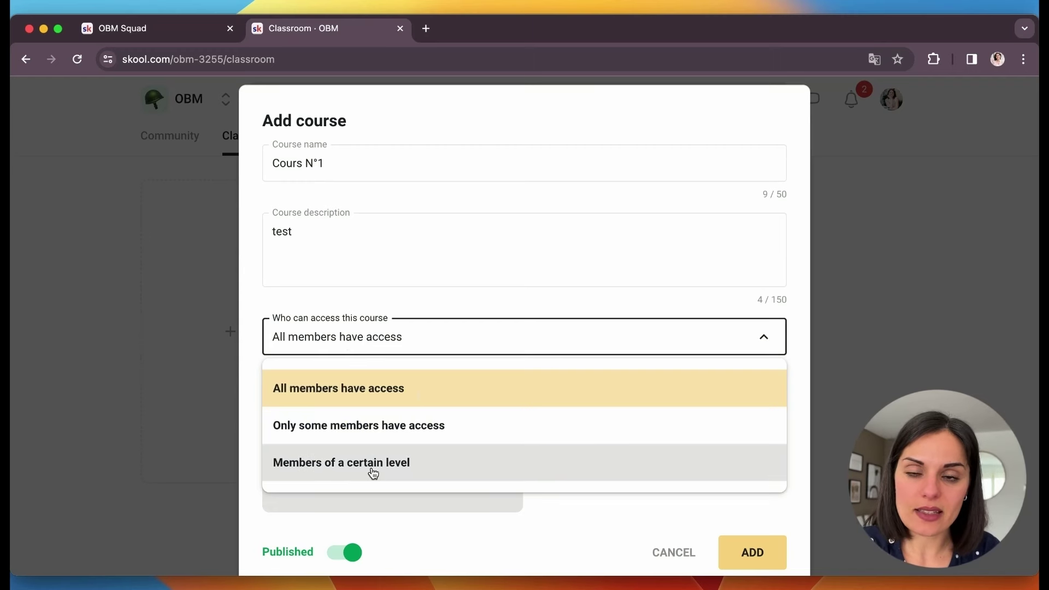
left_click(374, 473)
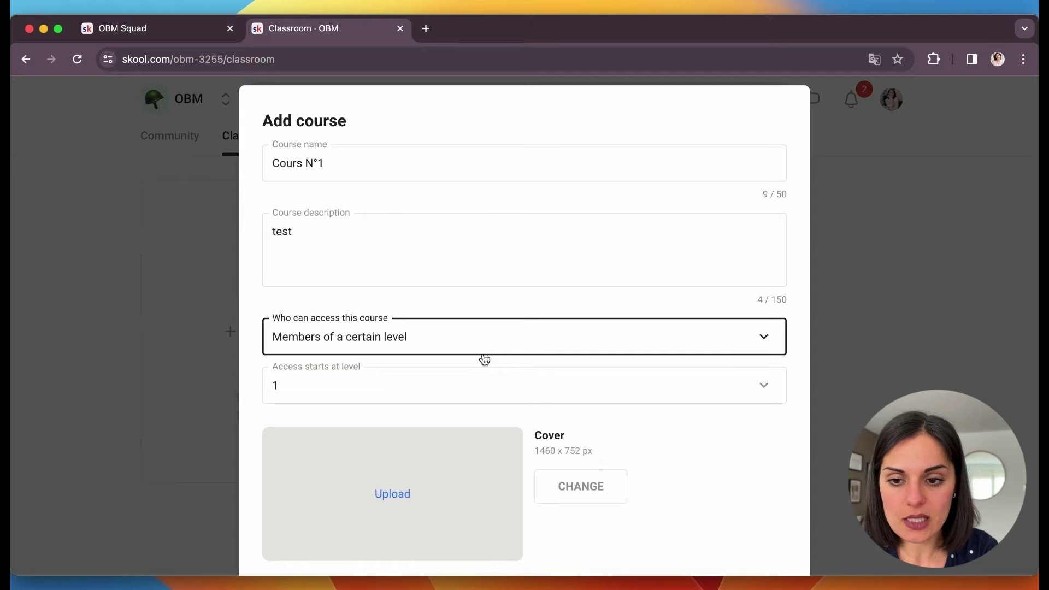
left_click(336, 384)
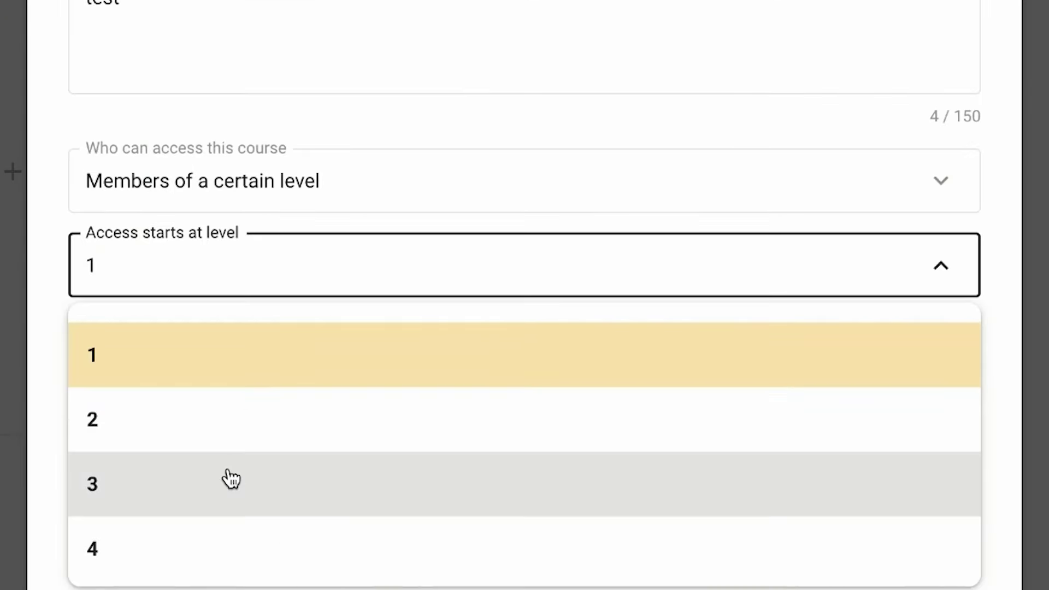
left_click(356, 508)
scroll(562, 246, "down", 3)
left_click(921, 508)
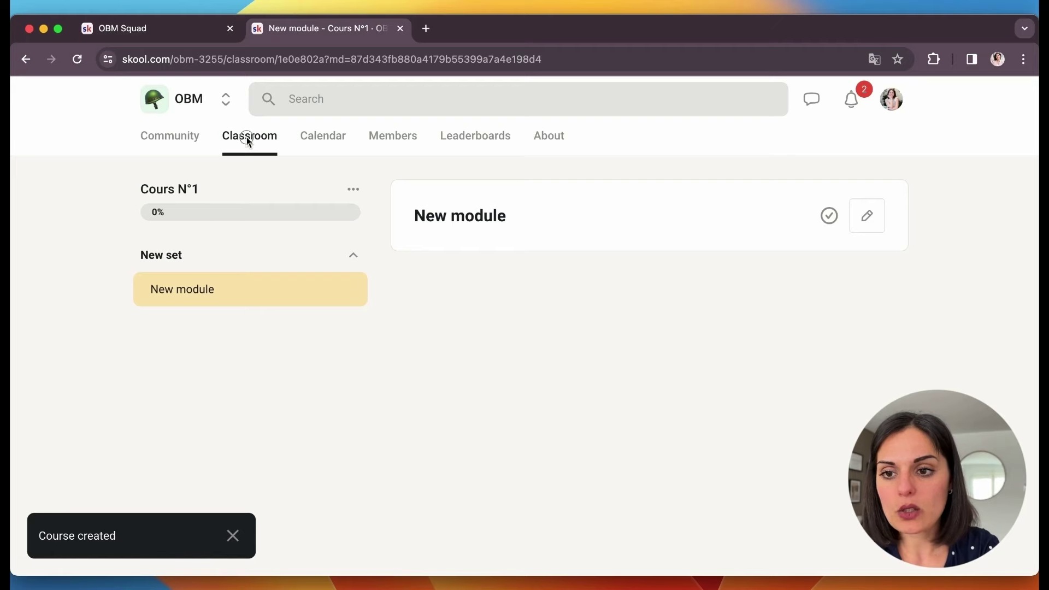
left_click(241, 138)
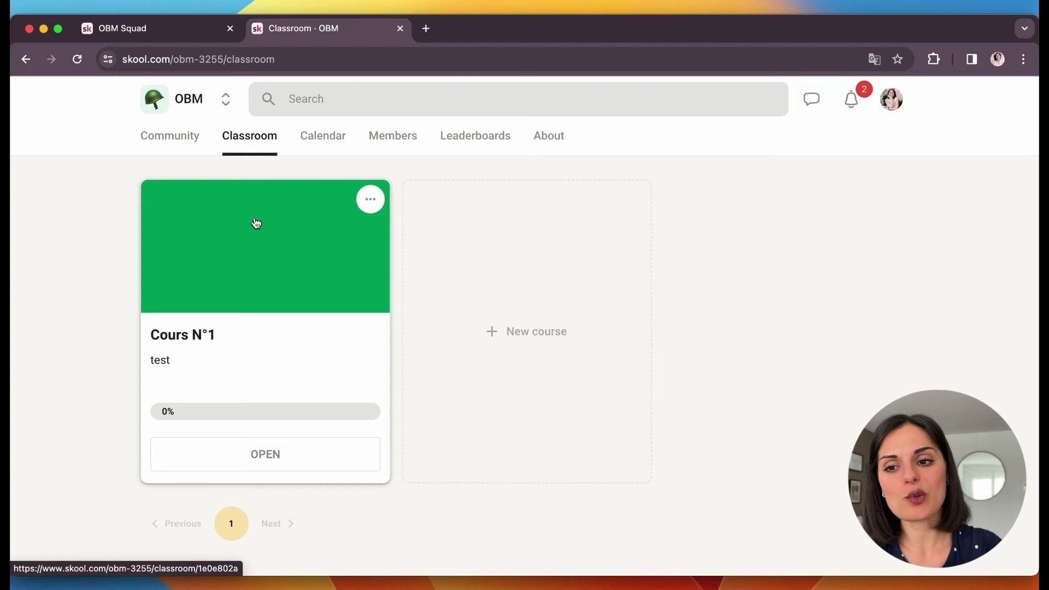
left_click(290, 276)
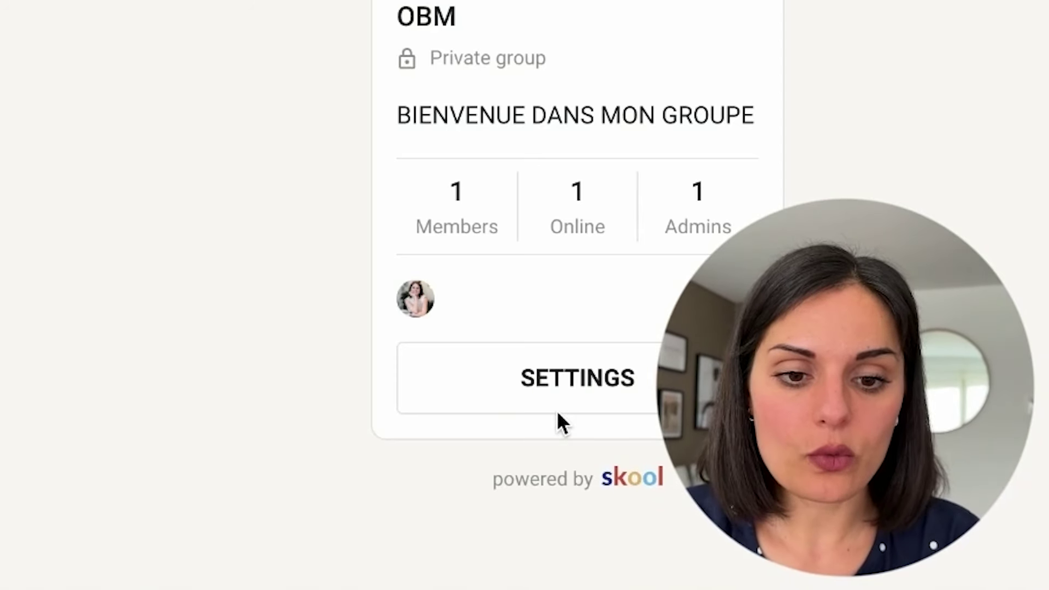
left_click(559, 411)
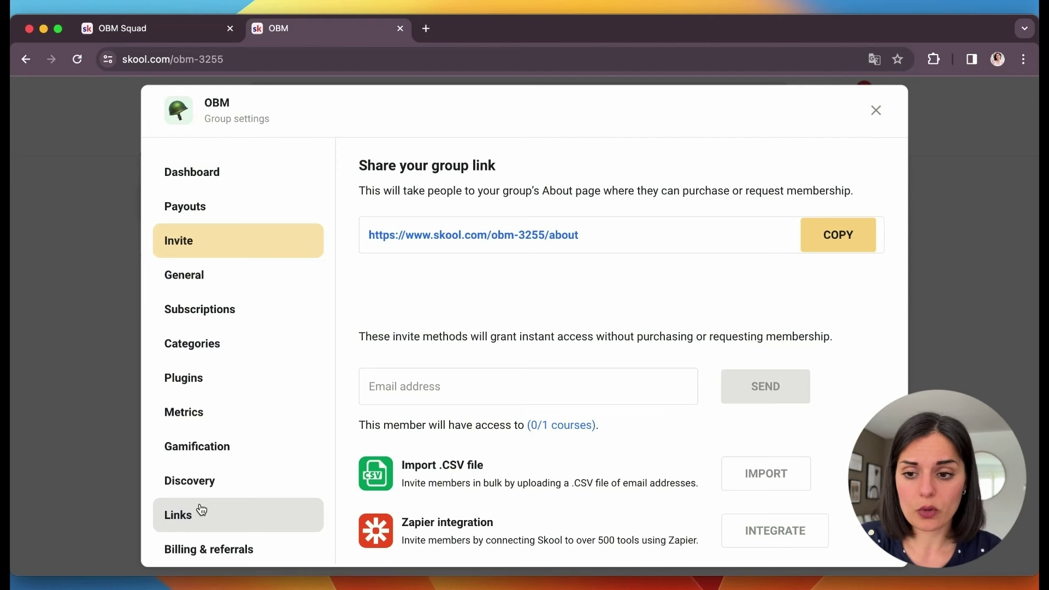
left_click(217, 341)
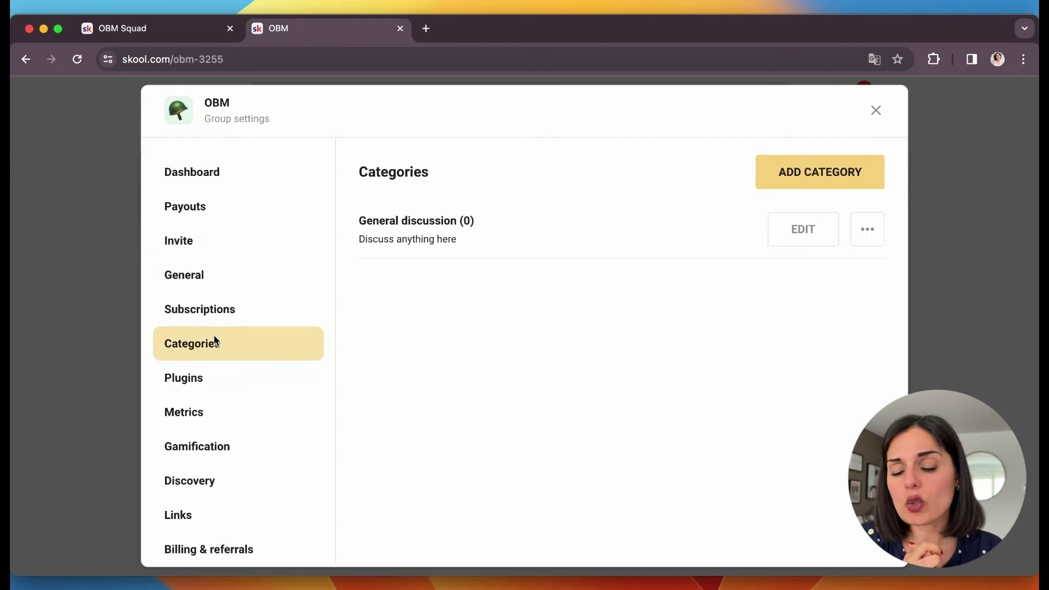
left_click(208, 462)
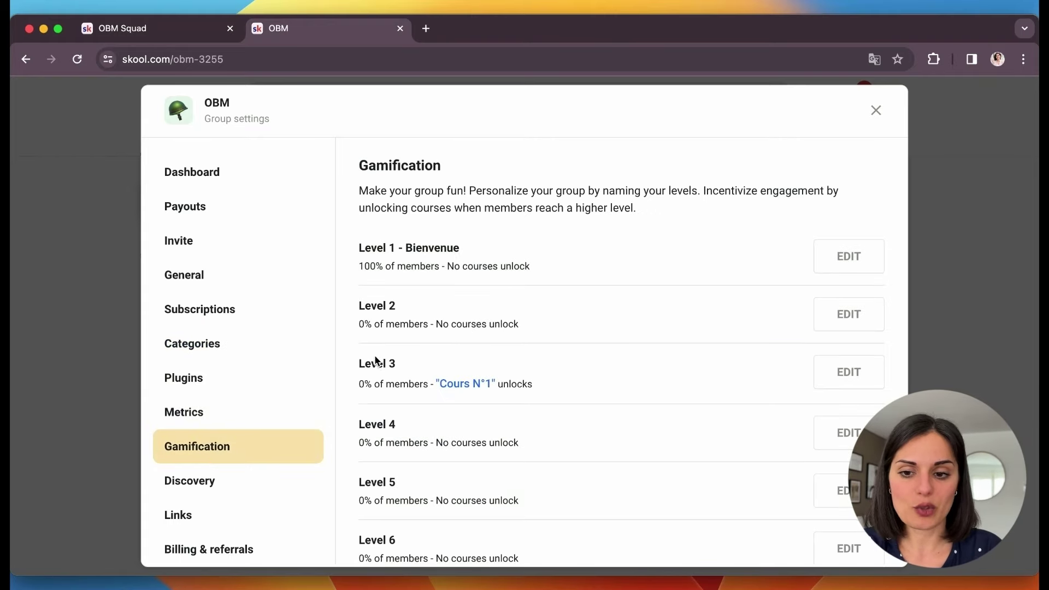
left_click(359, 366)
left_click_drag(359, 366, 555, 384)
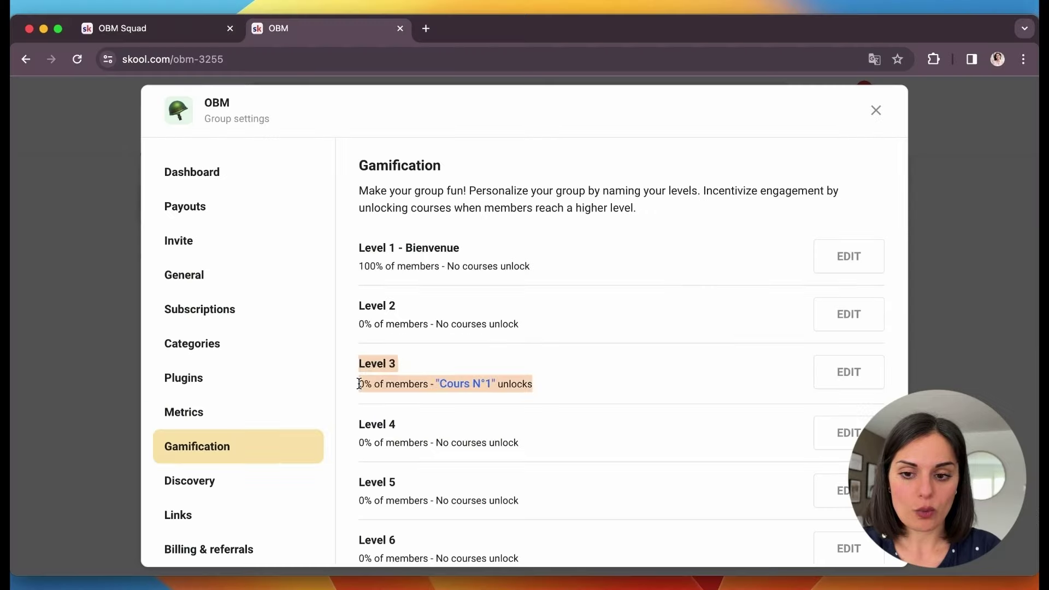
left_click(233, 323)
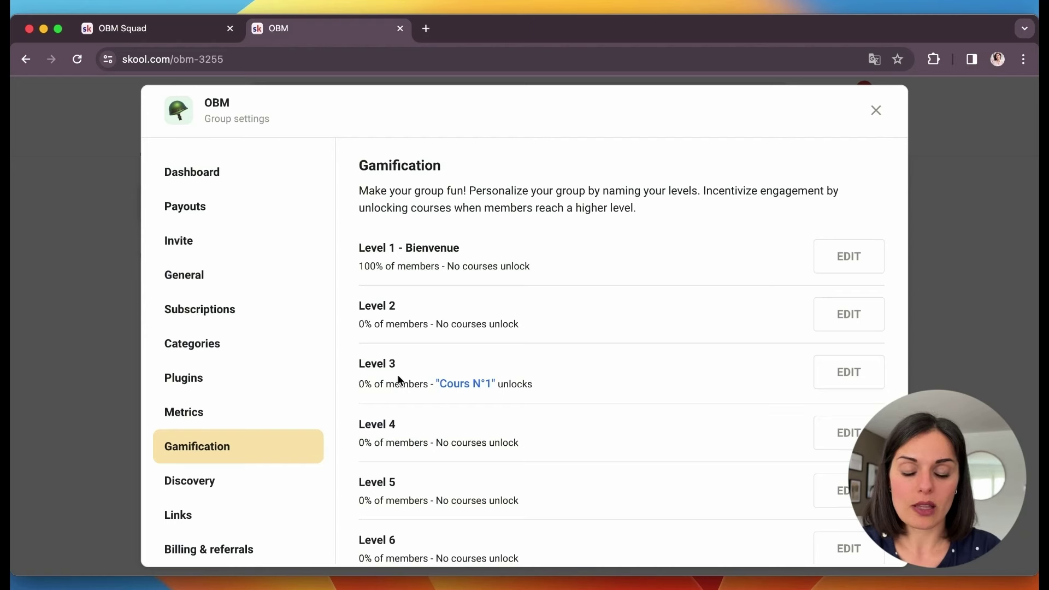
left_click_drag(359, 386, 429, 385)
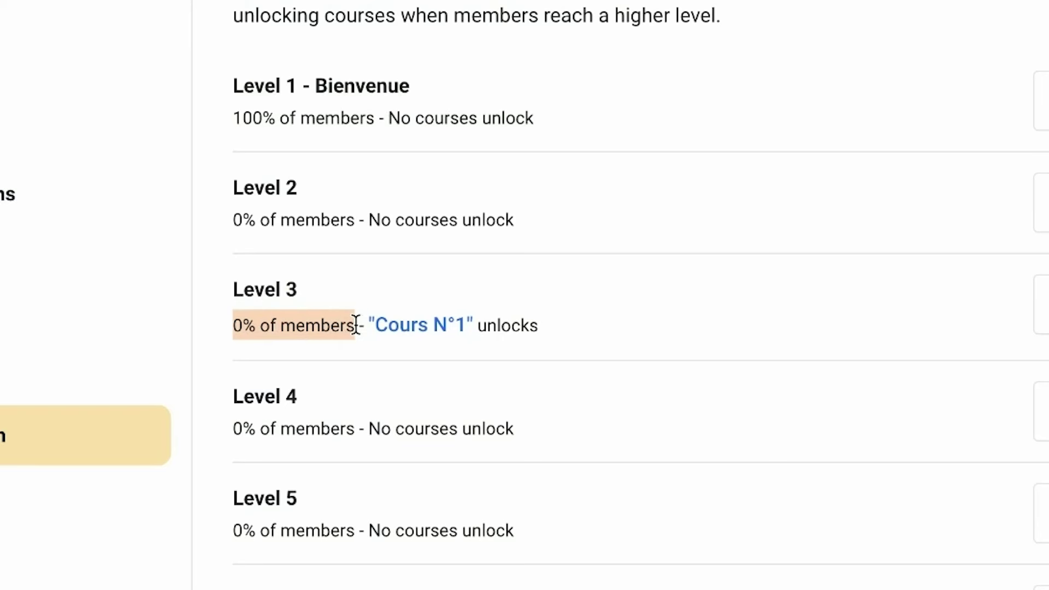
left_click_drag(367, 323, 550, 328)
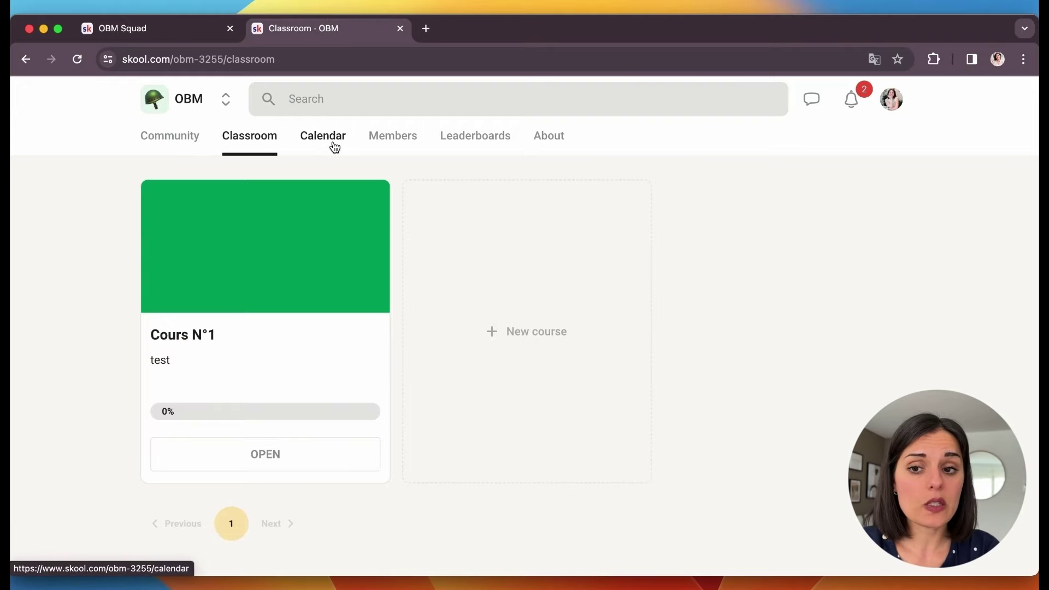
Check the empty March 2024 group calendar, then go back to the OBM Community feed.
left_click(334, 146)
scroll(398, 492, "down", 3)
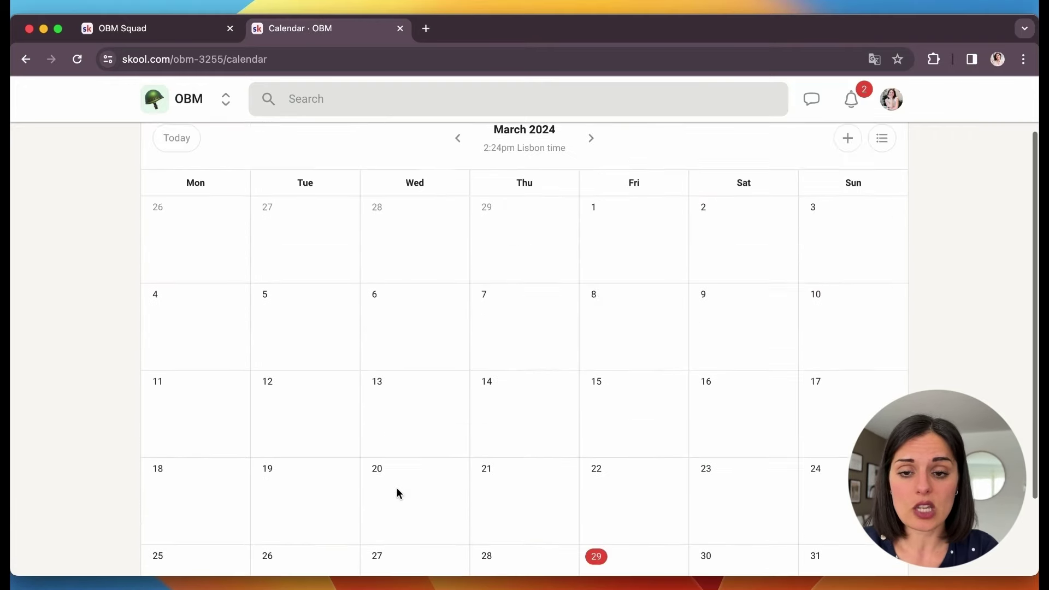
scroll(398, 493, "up", 2)
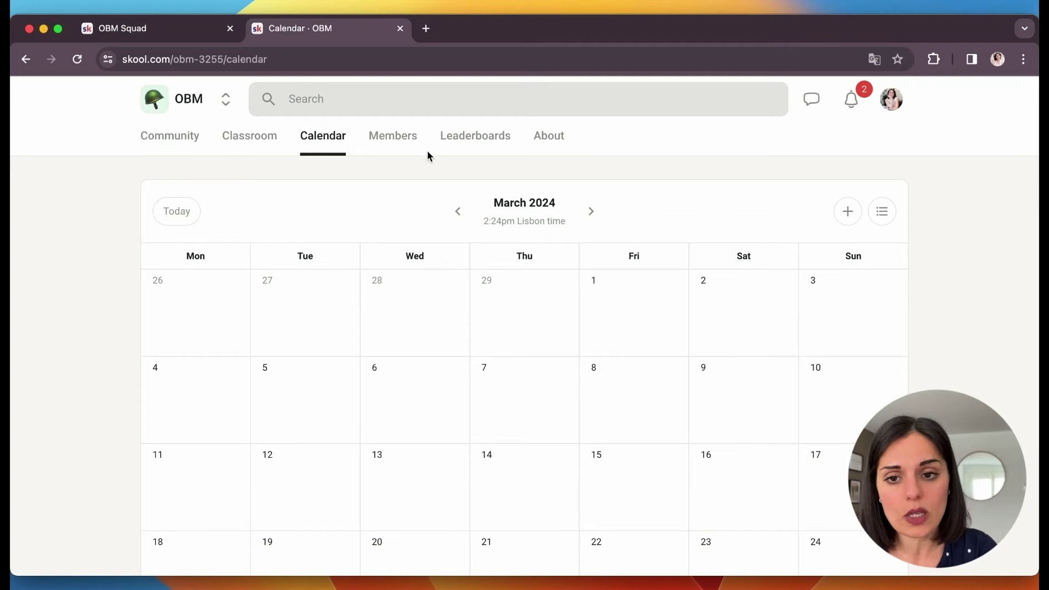
left_click(184, 150)
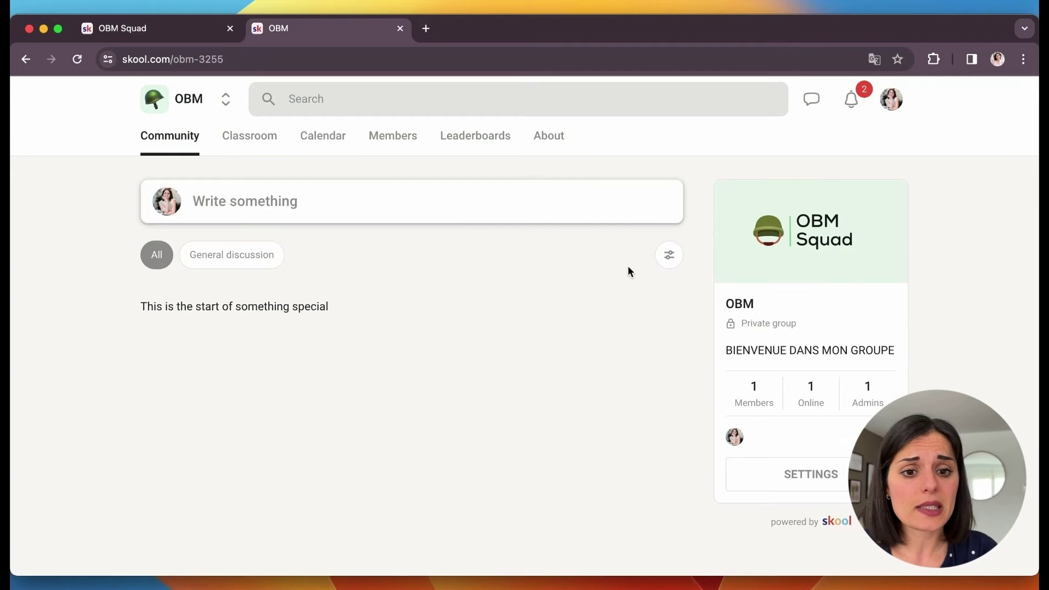